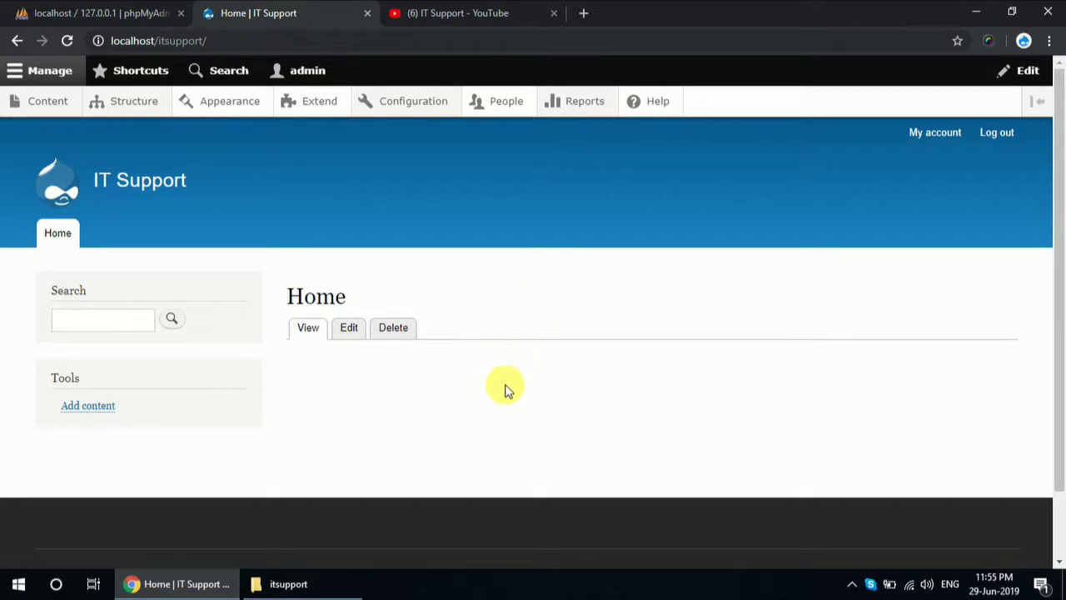
- Search the web for "view slideshow module in drupal 8" in a new tab and open the Views Slideshow project page on Drupal.org
click(586, 23)
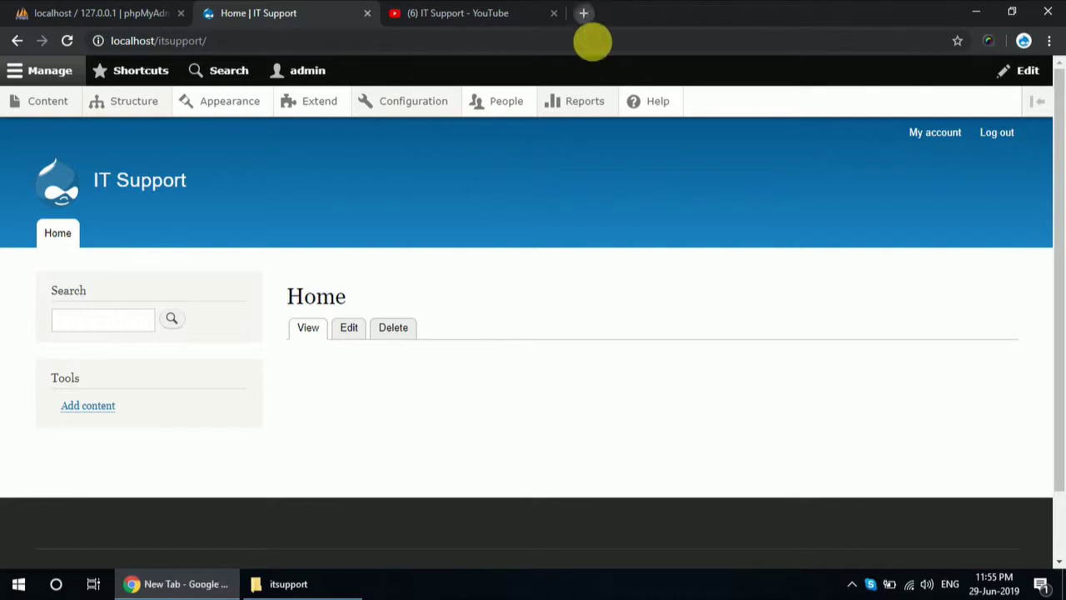
text(view sl)
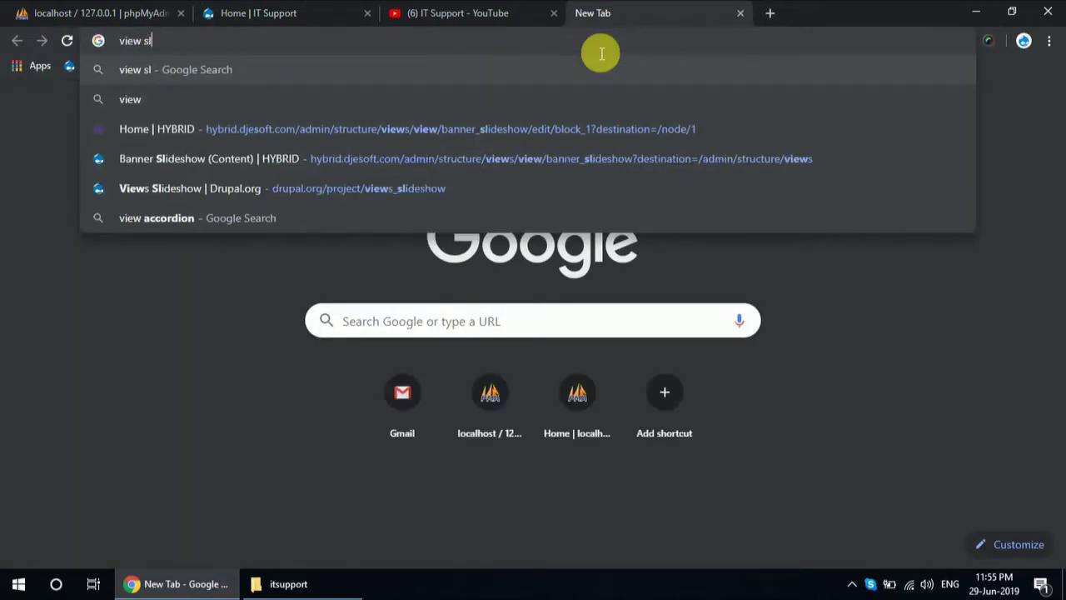
text(ideshow module)
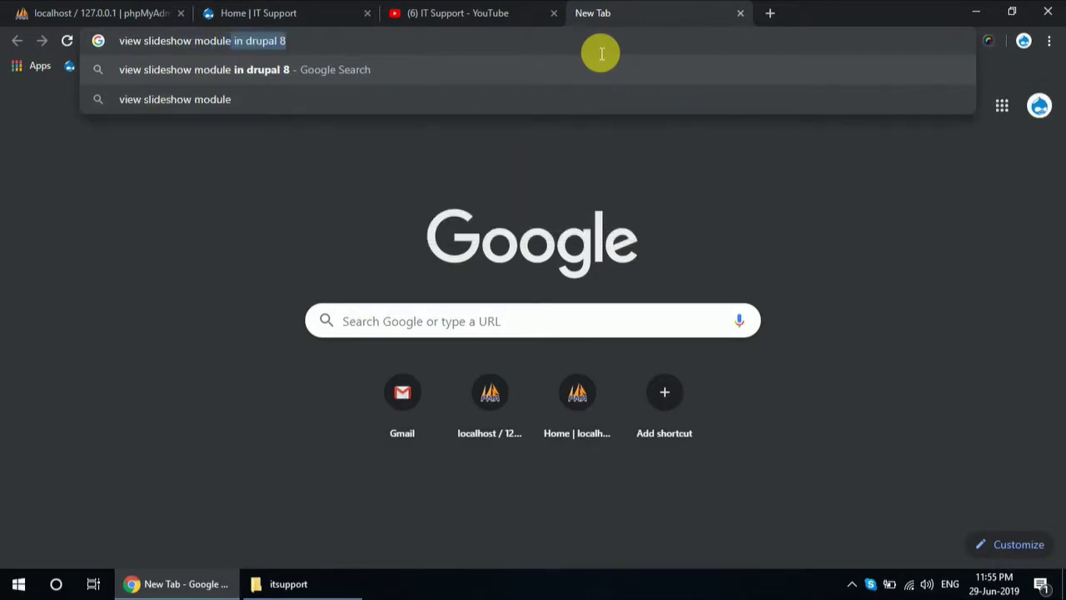
key(Return)
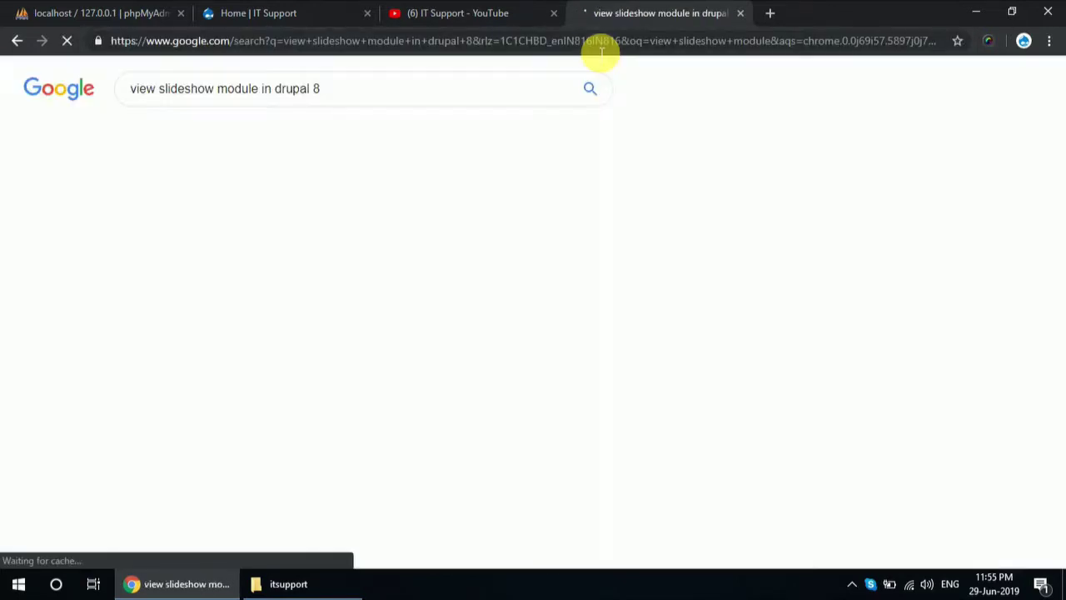
scroll(467, 200, down, 4)
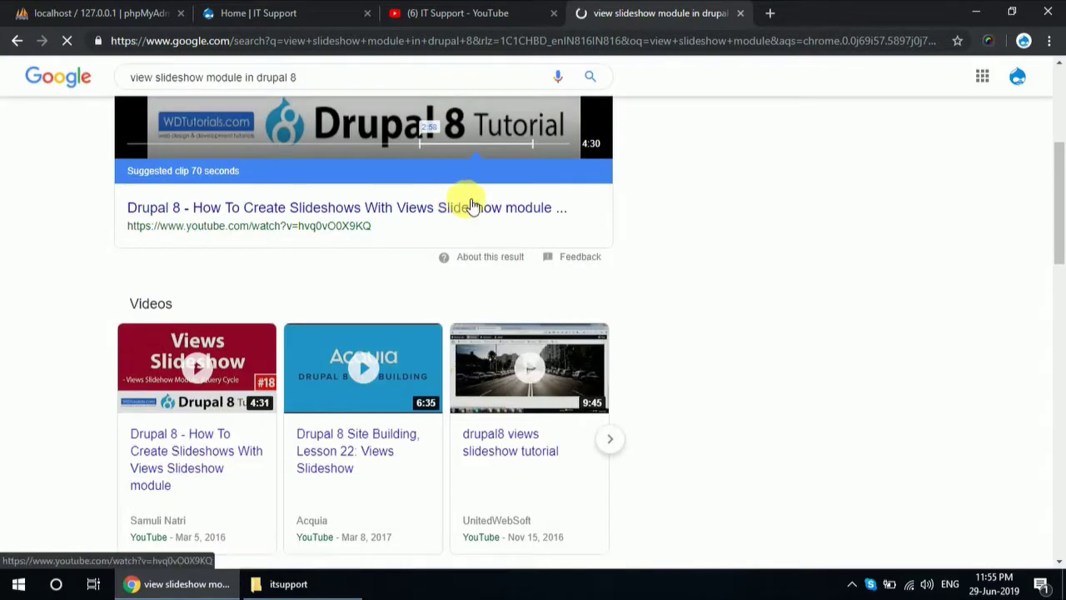
scroll(381, 255, down, 5)
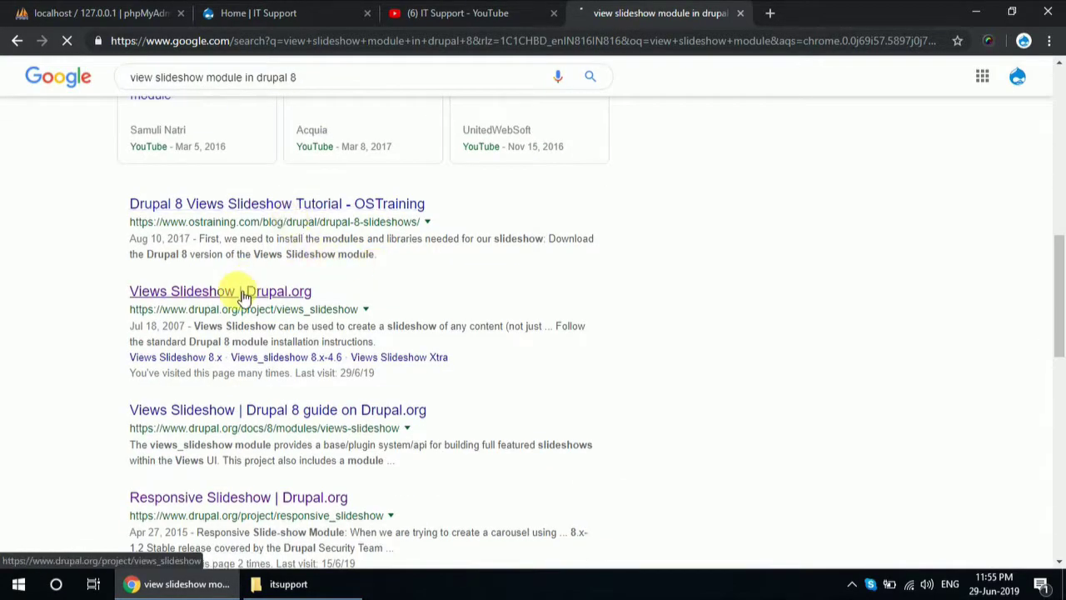
click(243, 297)
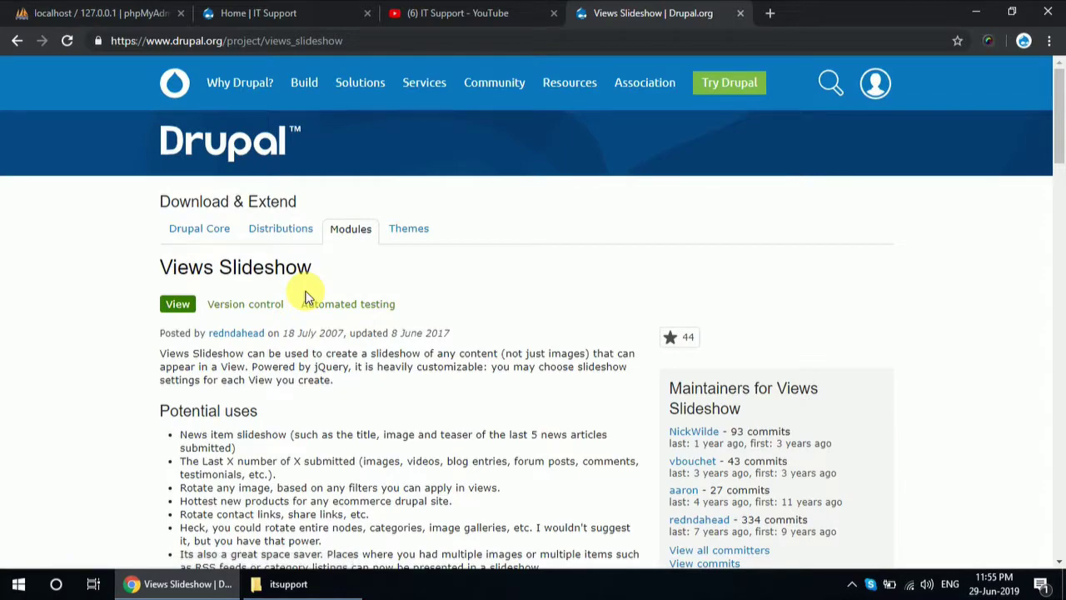
- Read the Views Slideshow project requirements, checking the recommended release for Drupal 8
scroll(306, 296, down, 15)
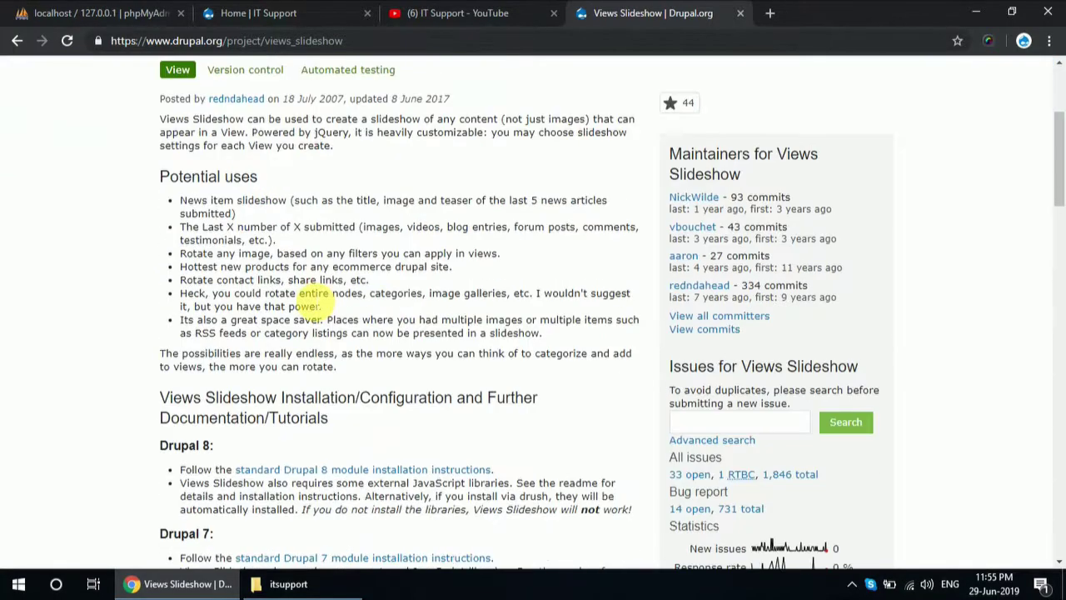
scroll(310, 296, down, 4)
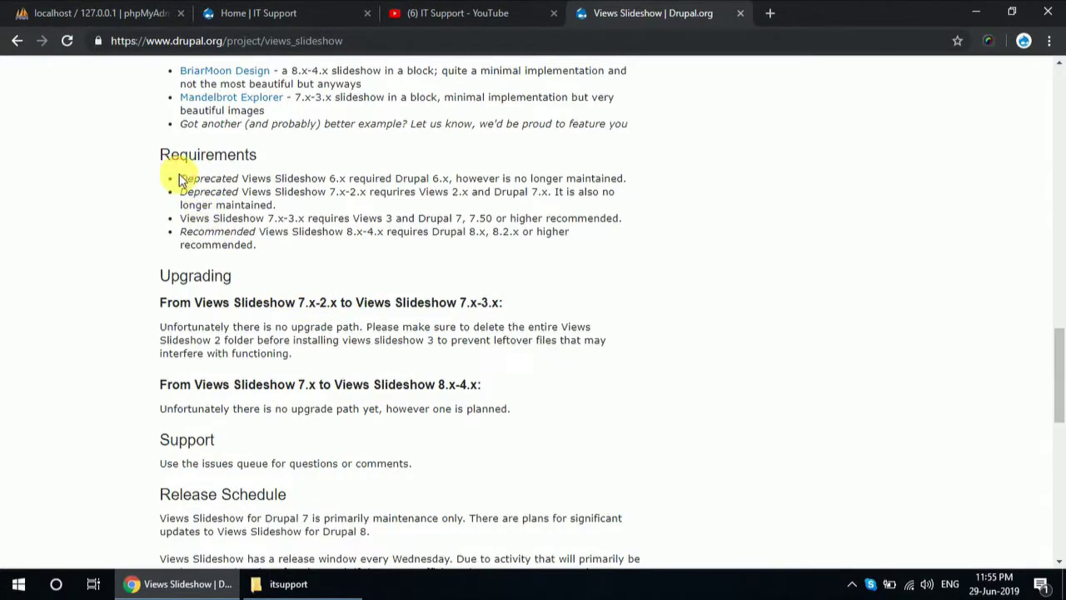
drag(172, 174, 381, 266)
click(275, 250)
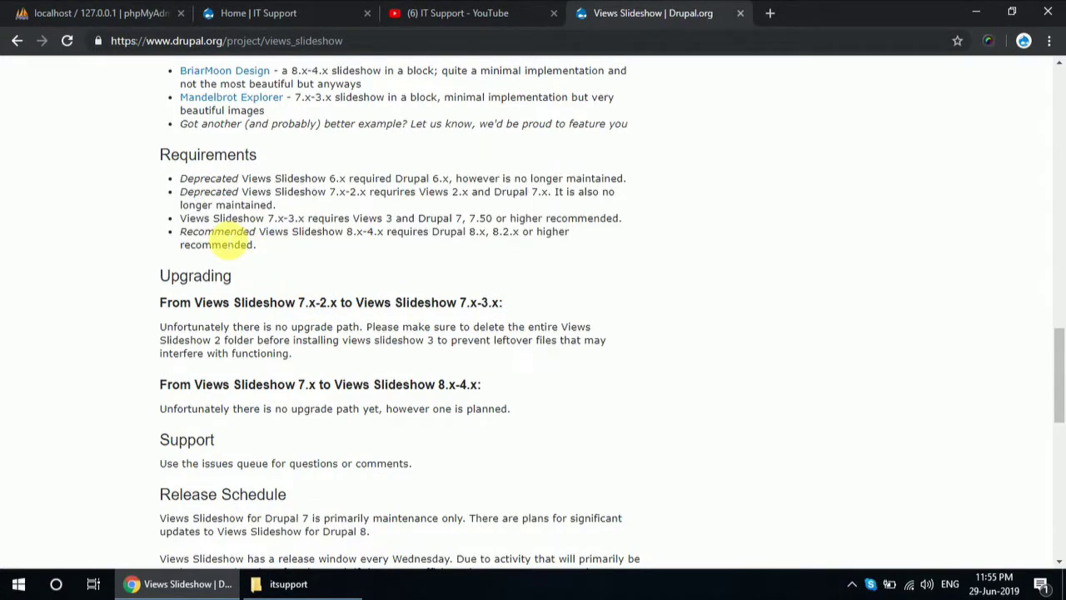
triple_click(219, 237)
click(380, 248)
triple_click(380, 248)
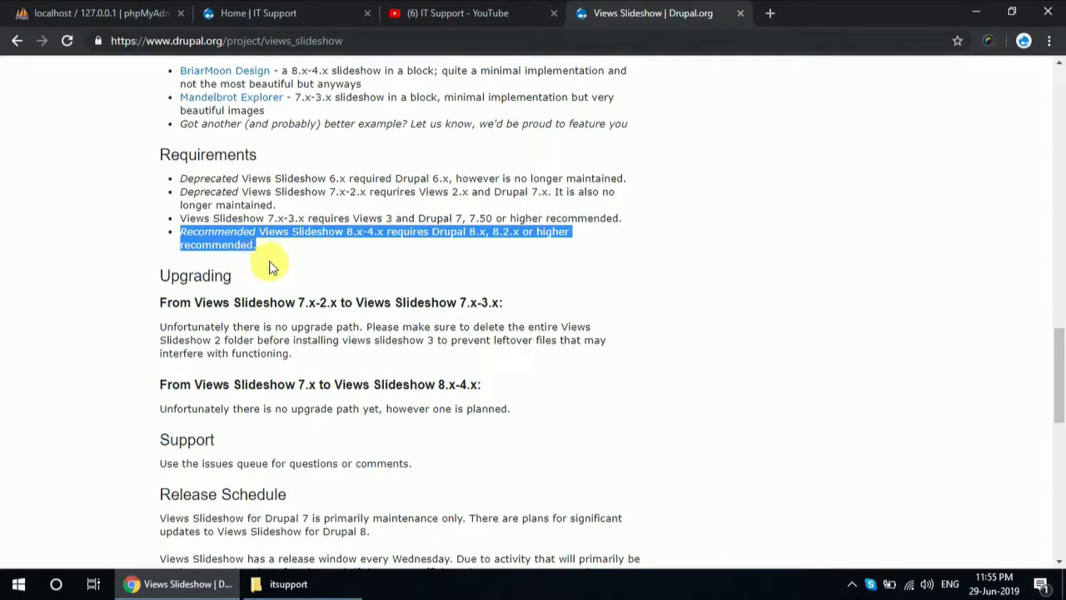
- Download the zip of Views Slideshow 8.x-4.6 and show the downloaded file in its folder
scroll(270, 266, down, 5)
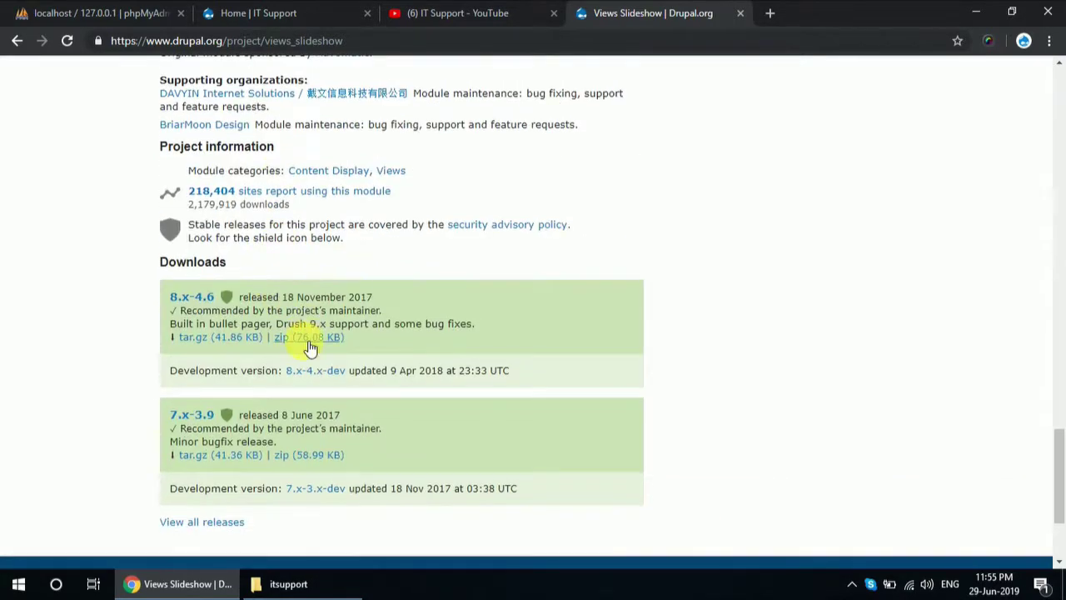
click(309, 341)
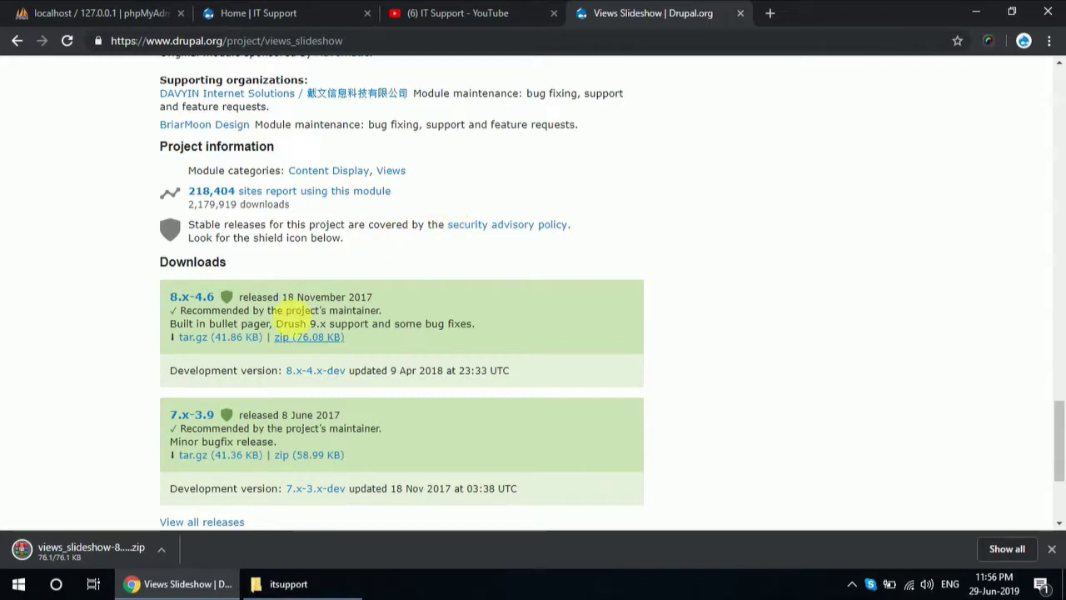
click(165, 551)
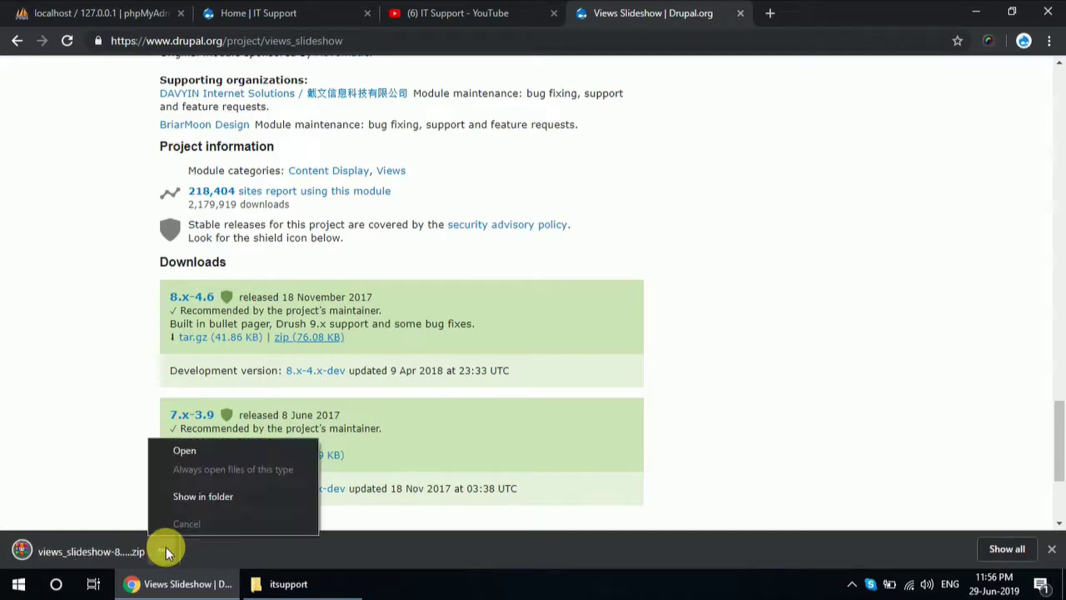
click(187, 495)
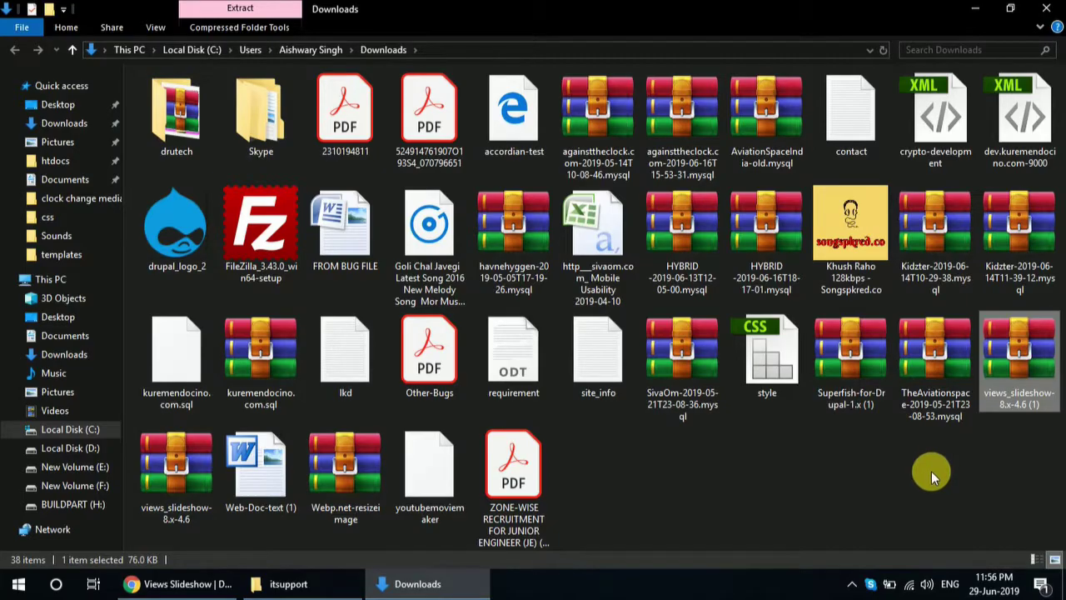
- Copy the downloaded views_slideshow-8.x-4.6 (1) archive into the modules folder of the itsupport site
click(289, 586)
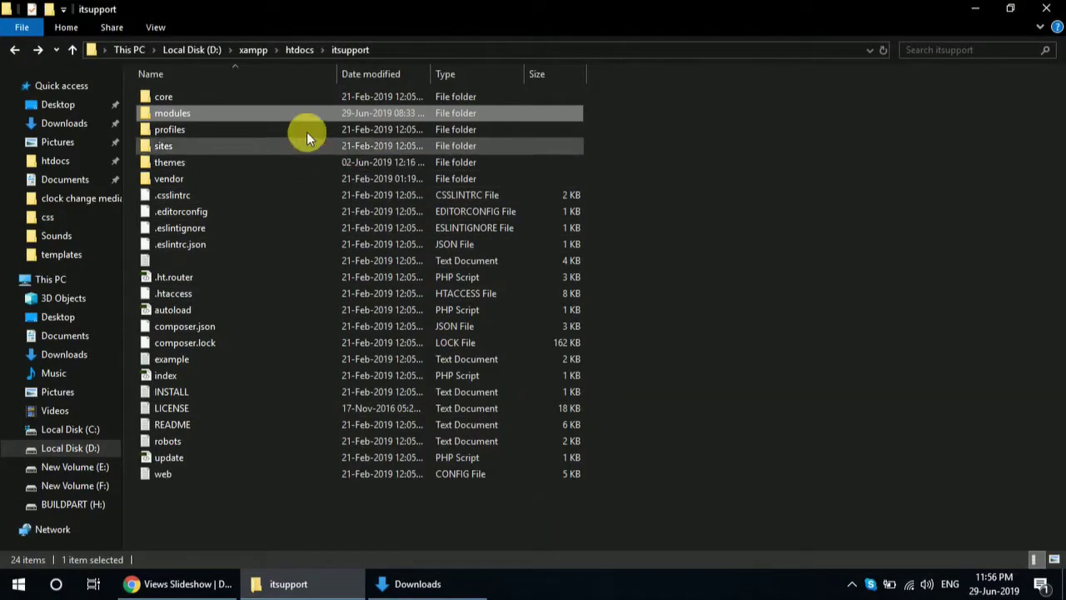
double_click(285, 113)
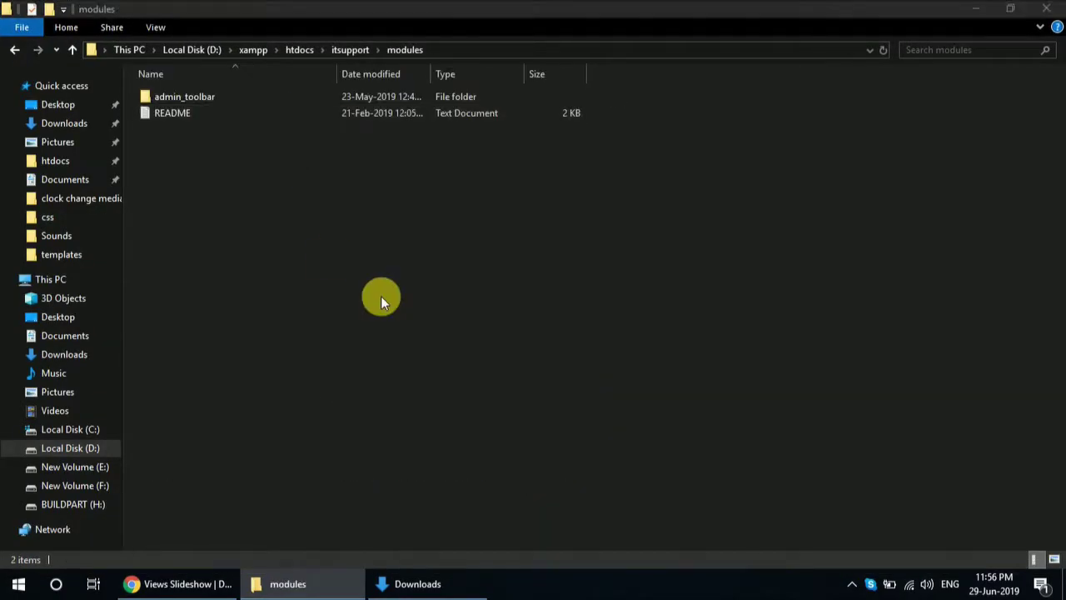
key(ctrl+v)
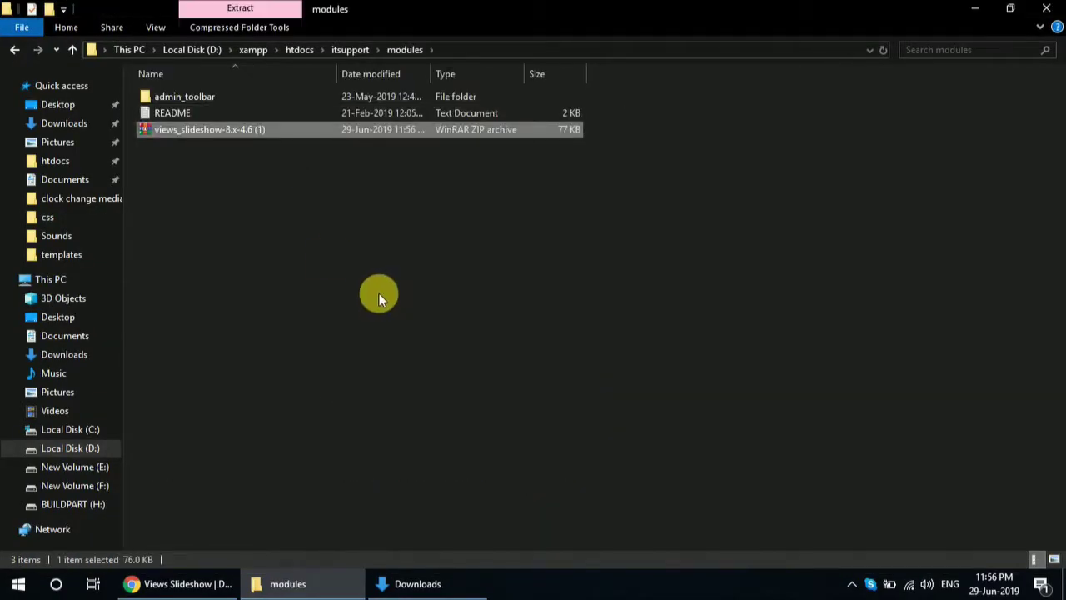
- Extract the views_slideshow archive directly into the modules folder, and permanently delete the archive there
right_click(320, 129)
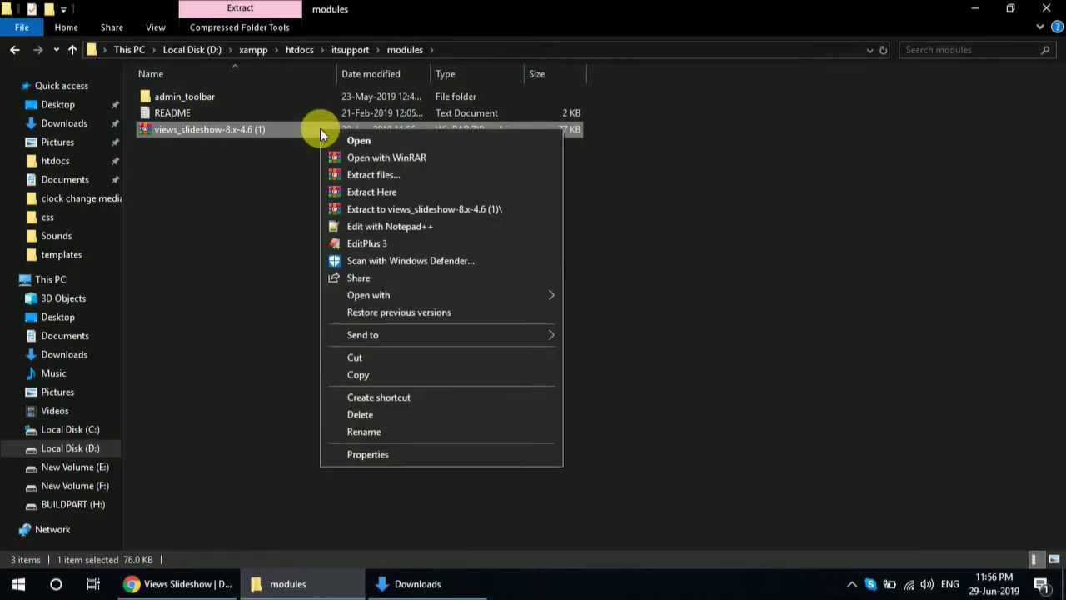
click(343, 191)
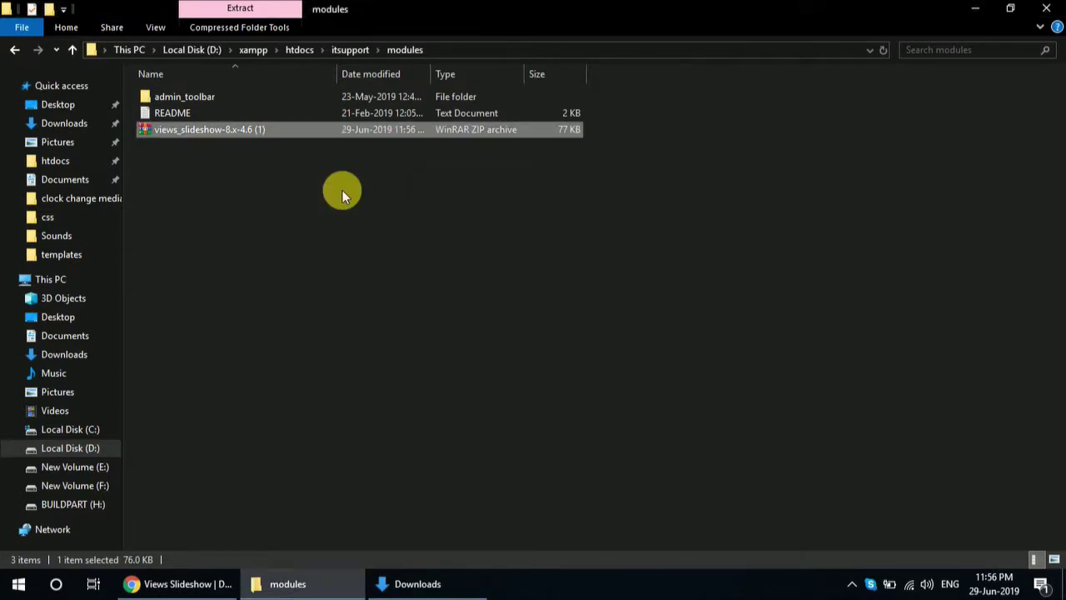
key(shift+Delete)
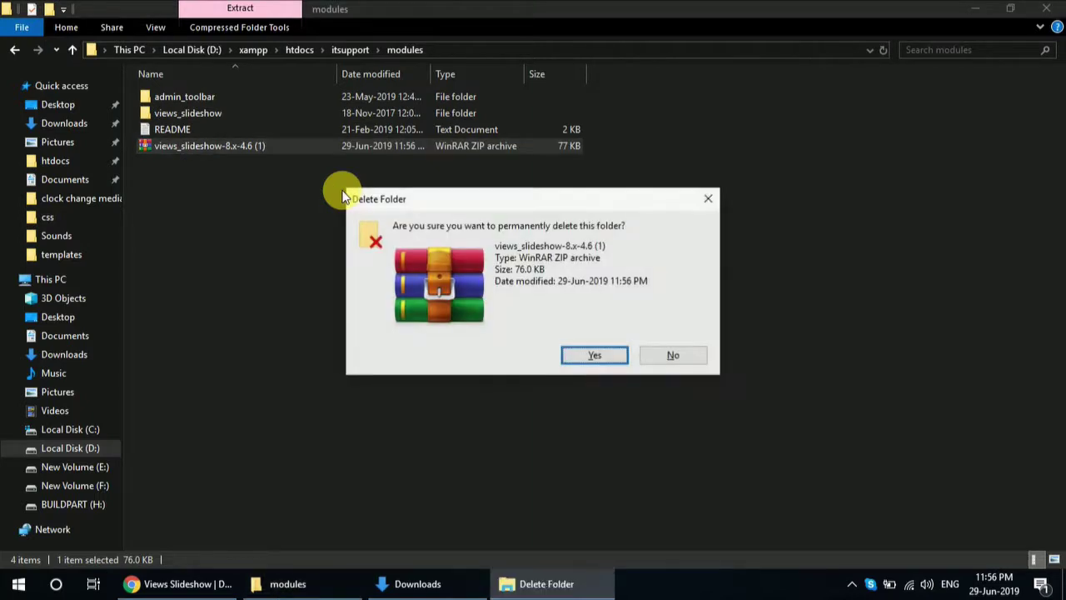
key(Return)
- Switch to Chrome and open the IT Support site's Extend page in a new tab
click(179, 584)
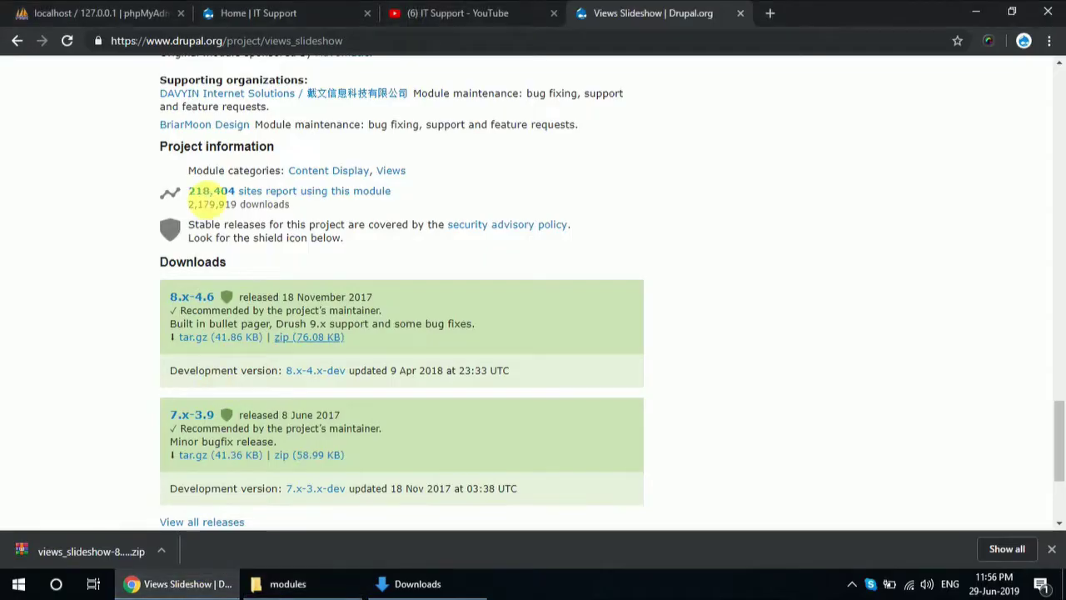
click(246, 13)
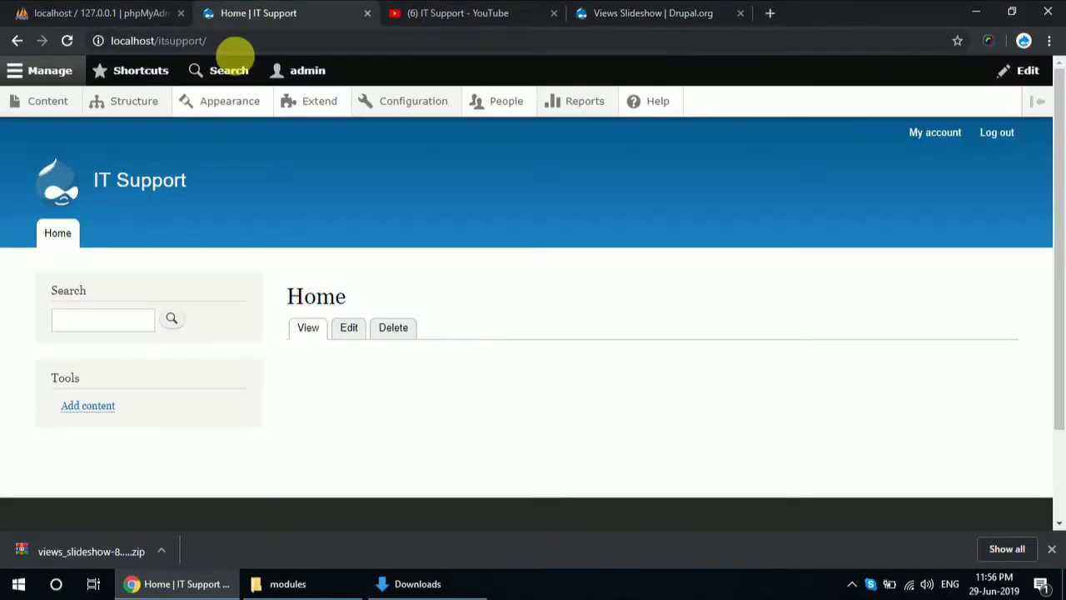
middle_click(315, 110)
click(423, 12)
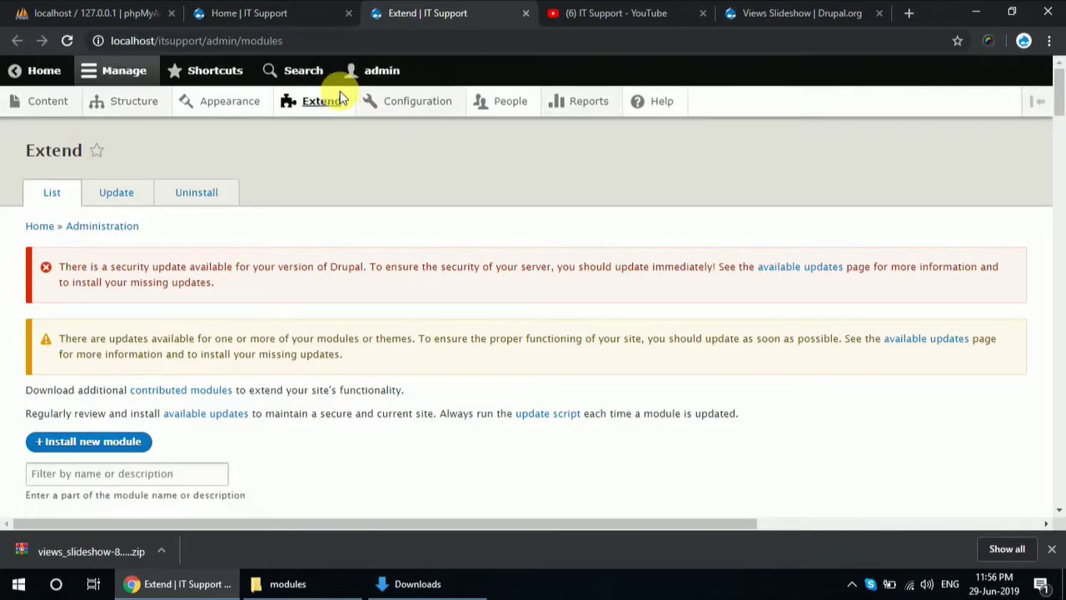
- Find "slides" in the module list, select Views Slideshow and Views Slideshow Cycle, and install both modules
key(ctrl+f)
text(slides)
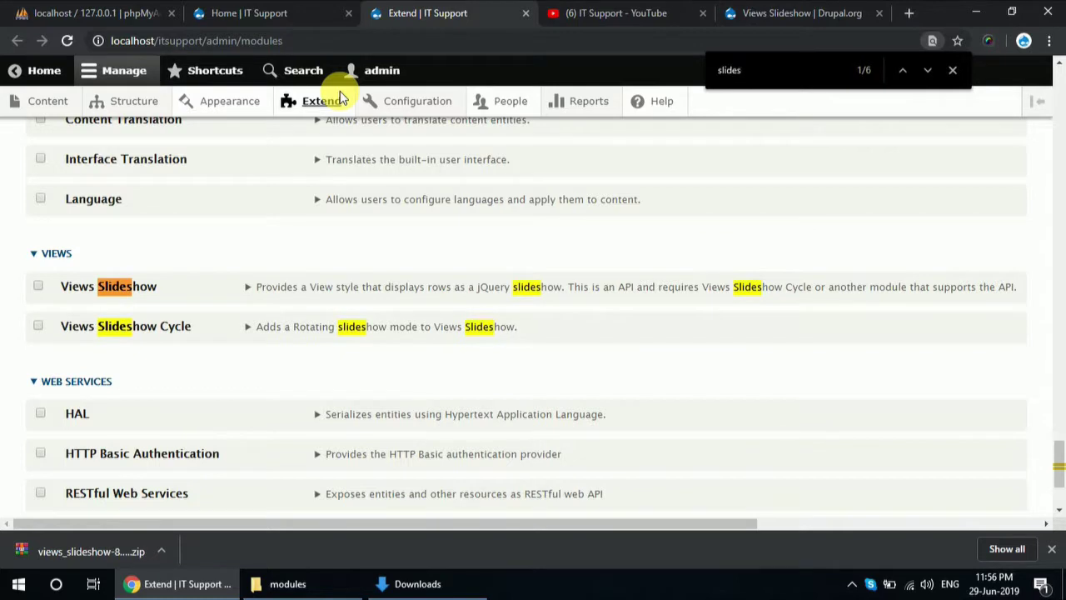
click(106, 286)
click(106, 325)
click(315, 326)
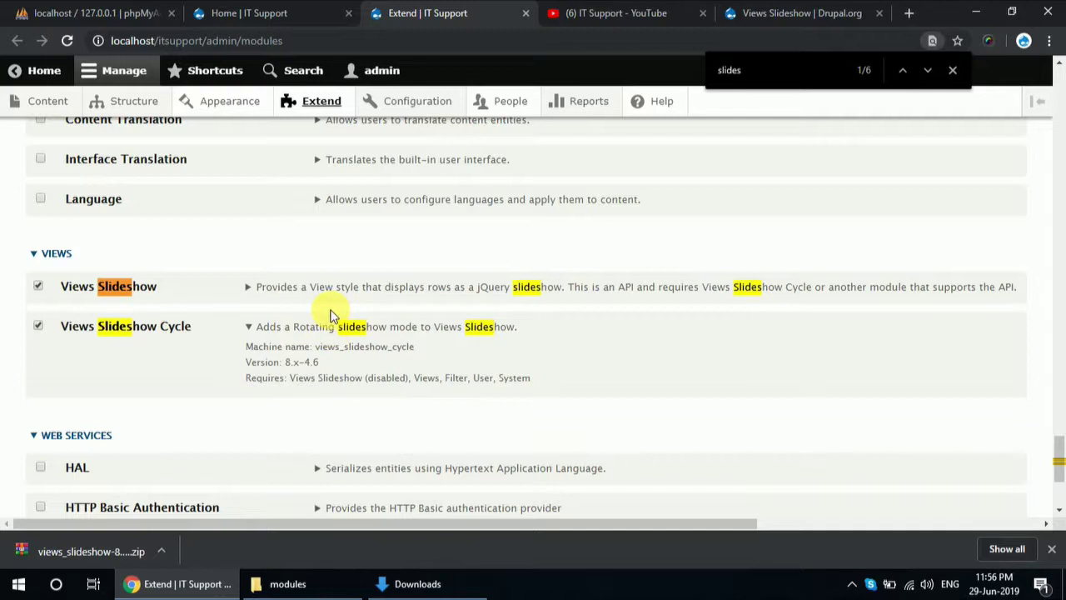
scroll(332, 313, down, 3)
click(41, 437)
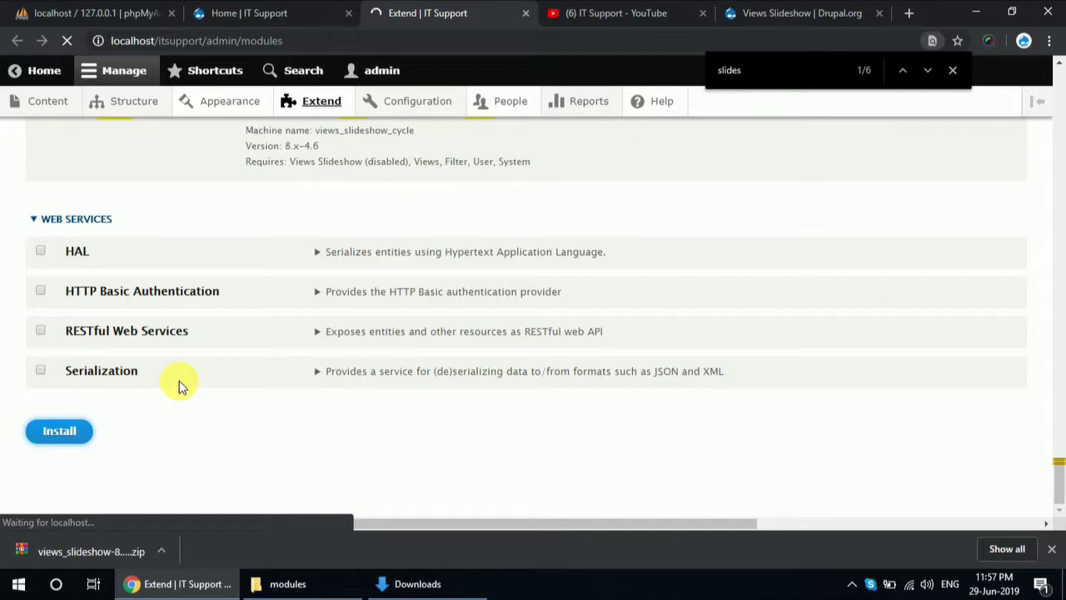
- Review the Views Slideshow project page from its requirements up to the Drupal 8 installation notes, and return to the Extend page
click(774, 10)
scroll(440, 259, up, 3)
scroll(440, 258, up, 7)
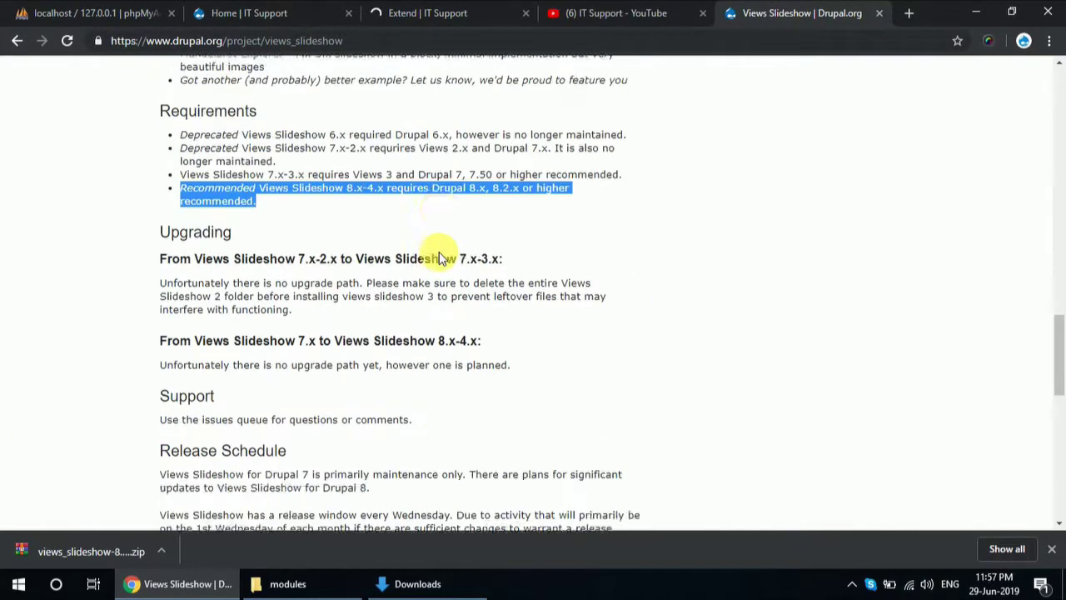
scroll(440, 256, down, 1)
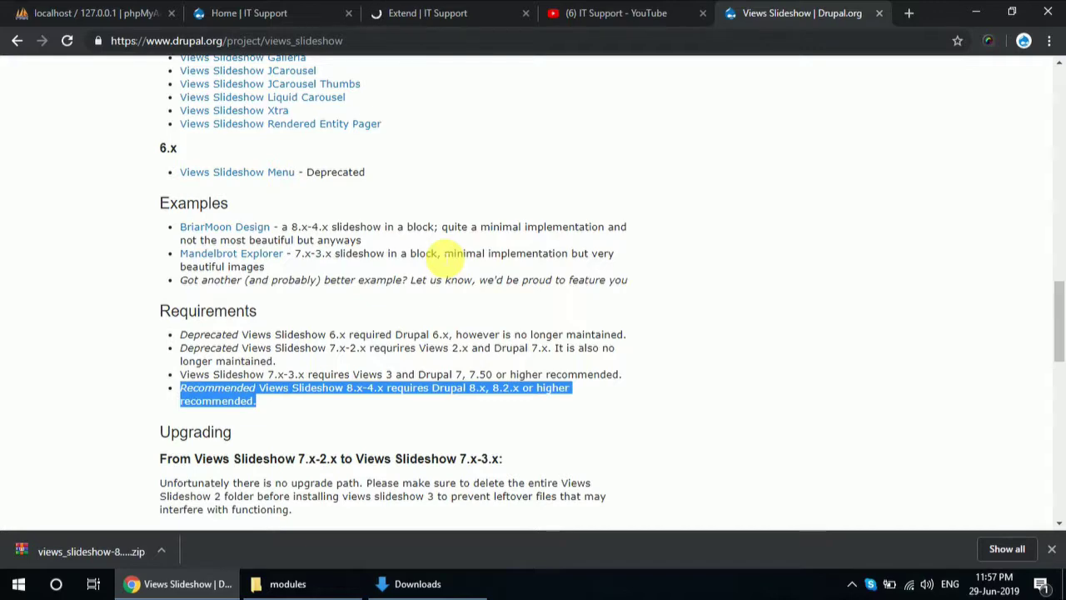
scroll(441, 254, up, 4)
scroll(441, 259, up, 2)
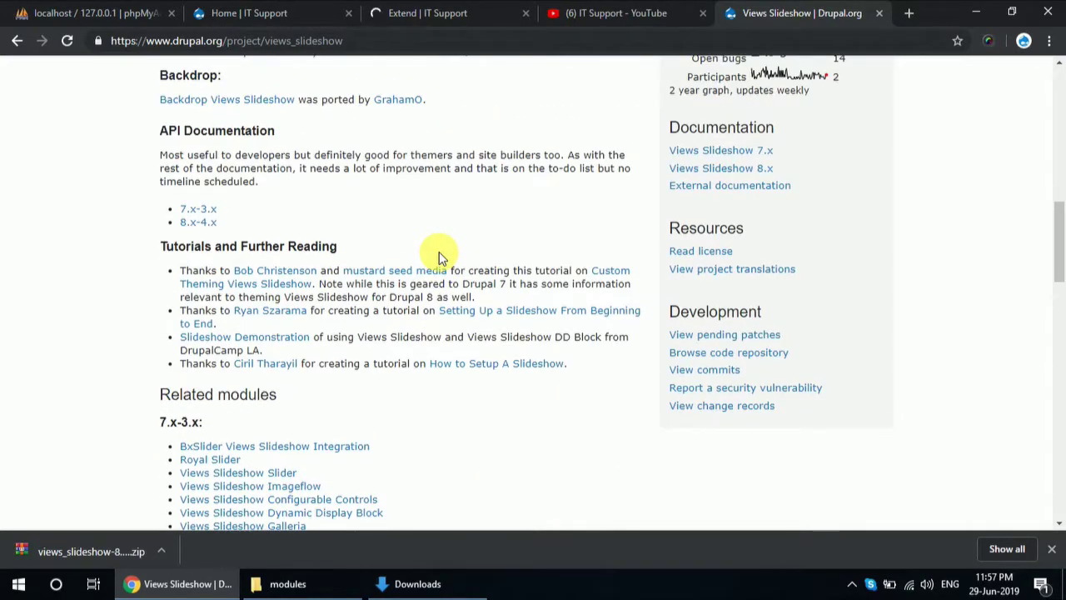
scroll(439, 252, up, 6)
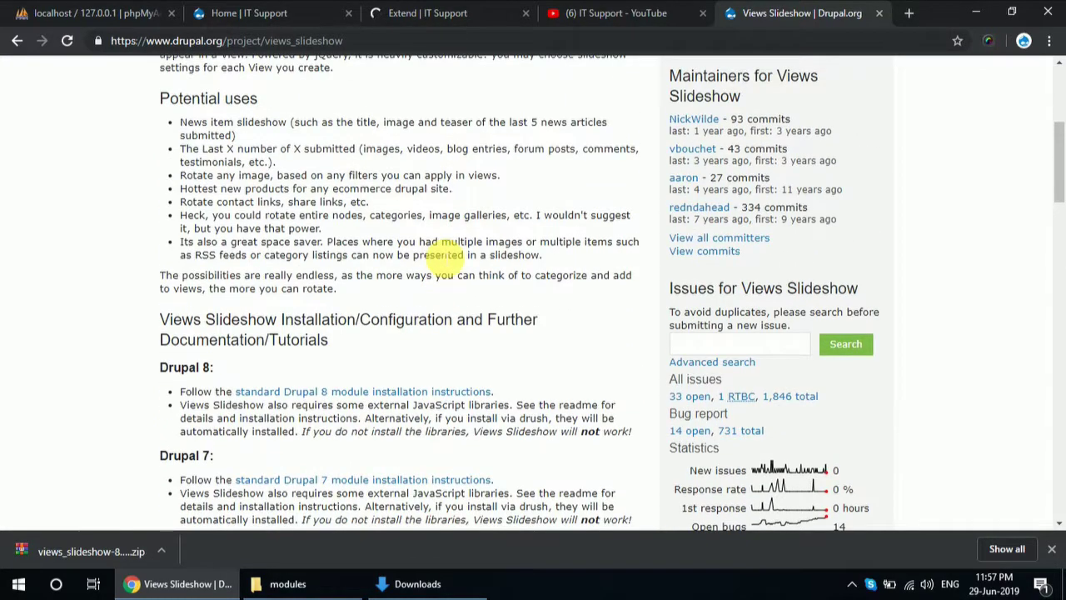
click(467, 13)
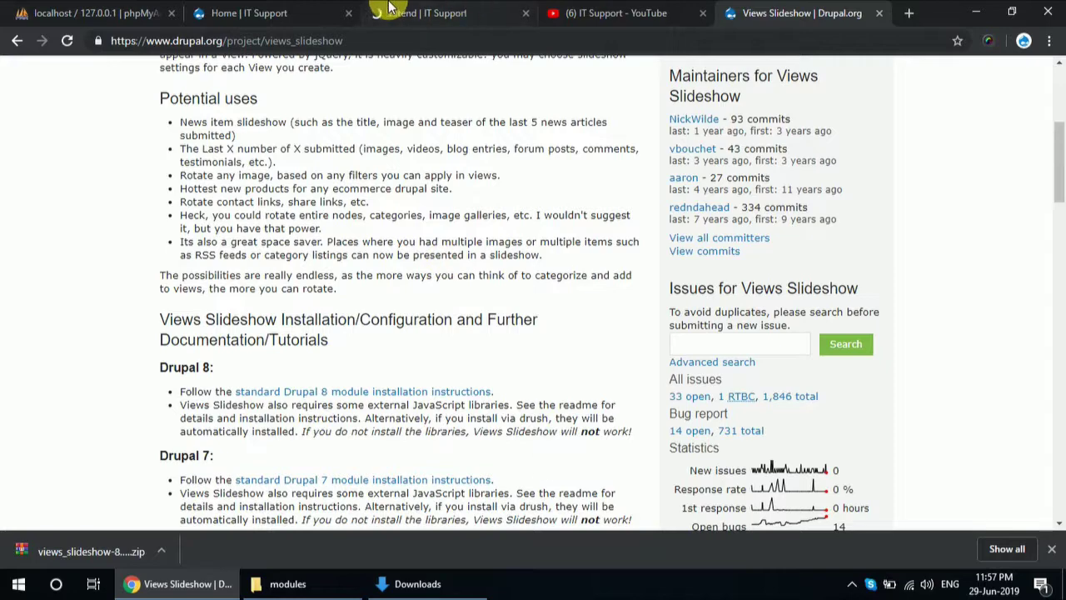
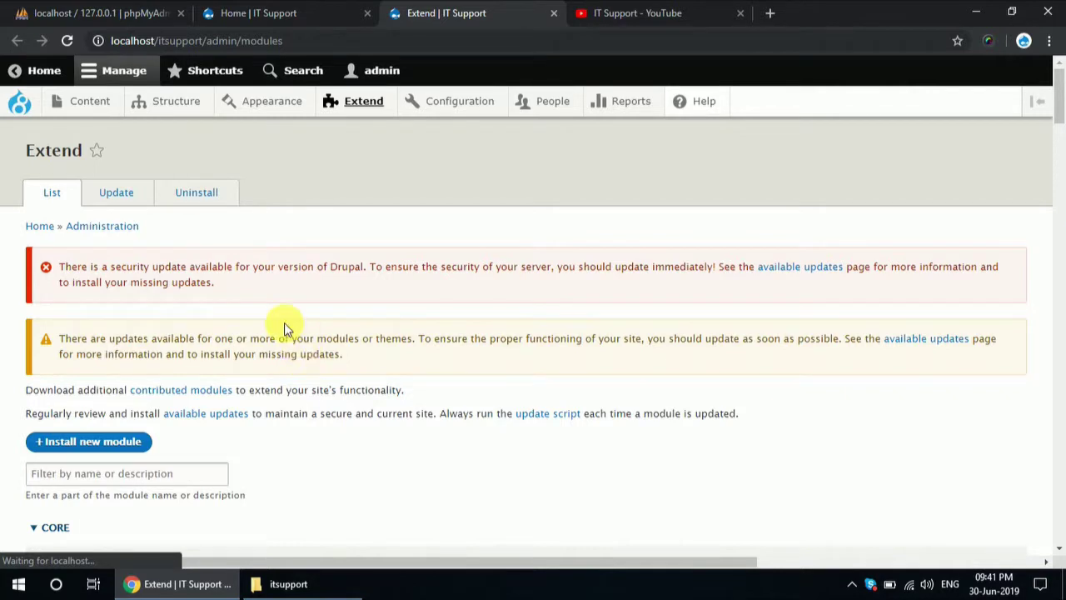
- Open the form for adding a content type in a new tab and name the content type Slideshow
scroll(328, 300, down, 1)
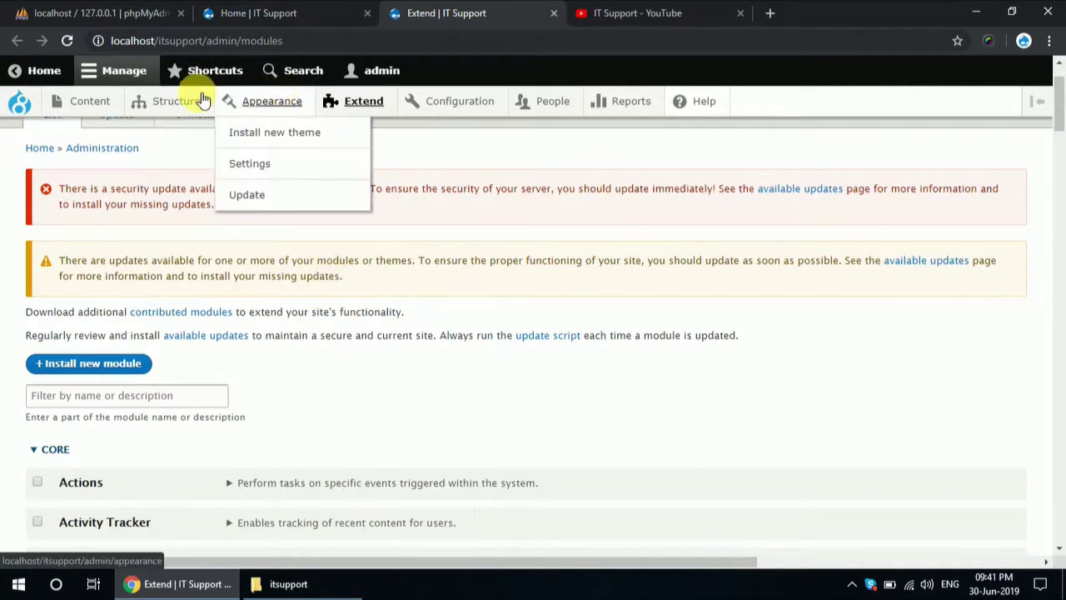
mouse_move(164, 107)
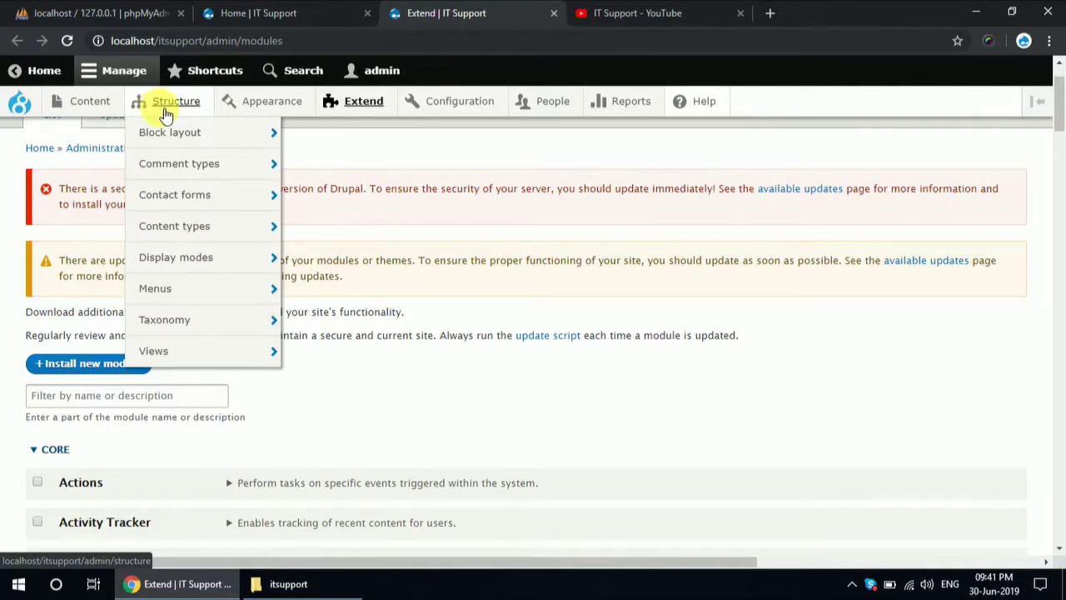
mouse_move(179, 230)
ctrl+click(342, 233)
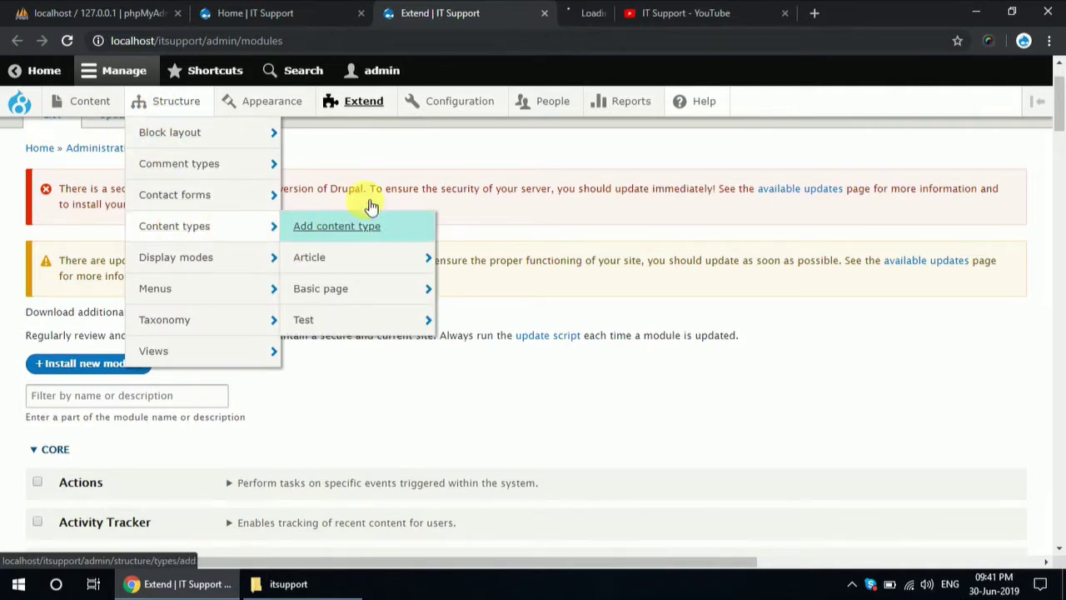
click(659, 12)
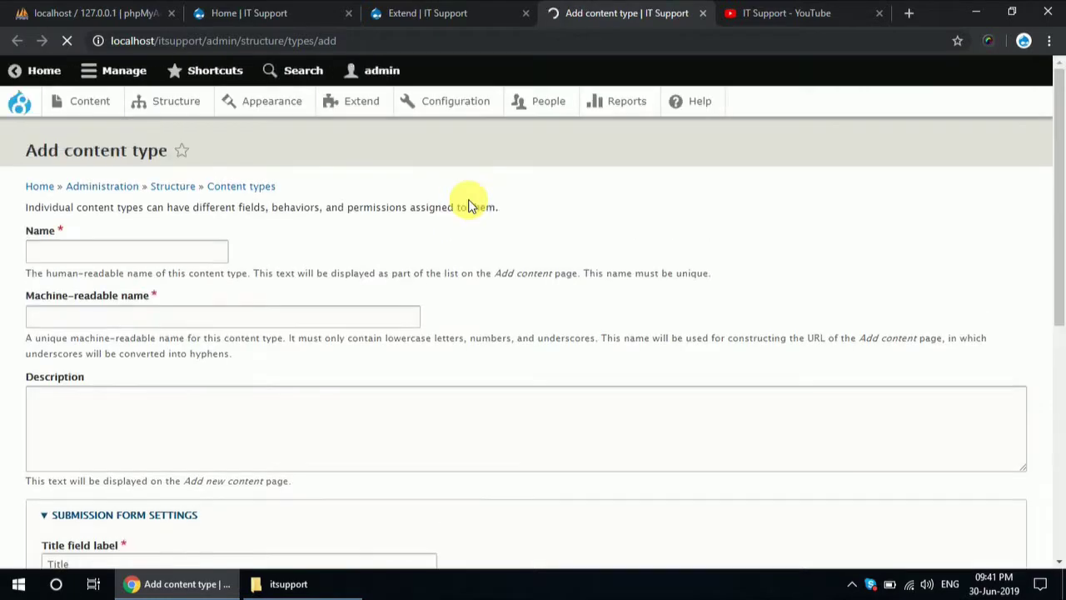
click(136, 322)
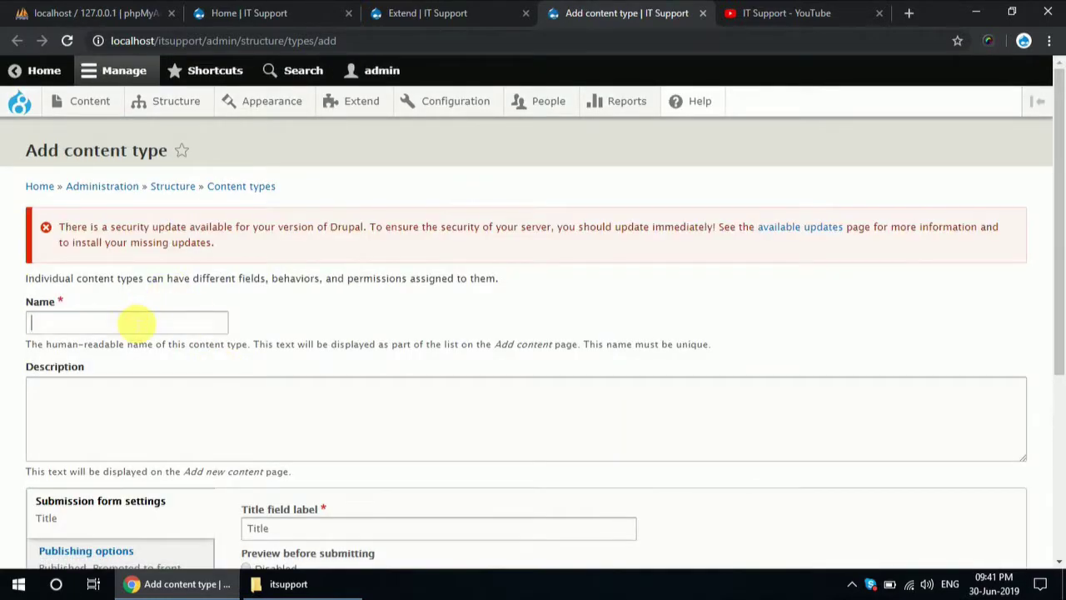
text(Slide)
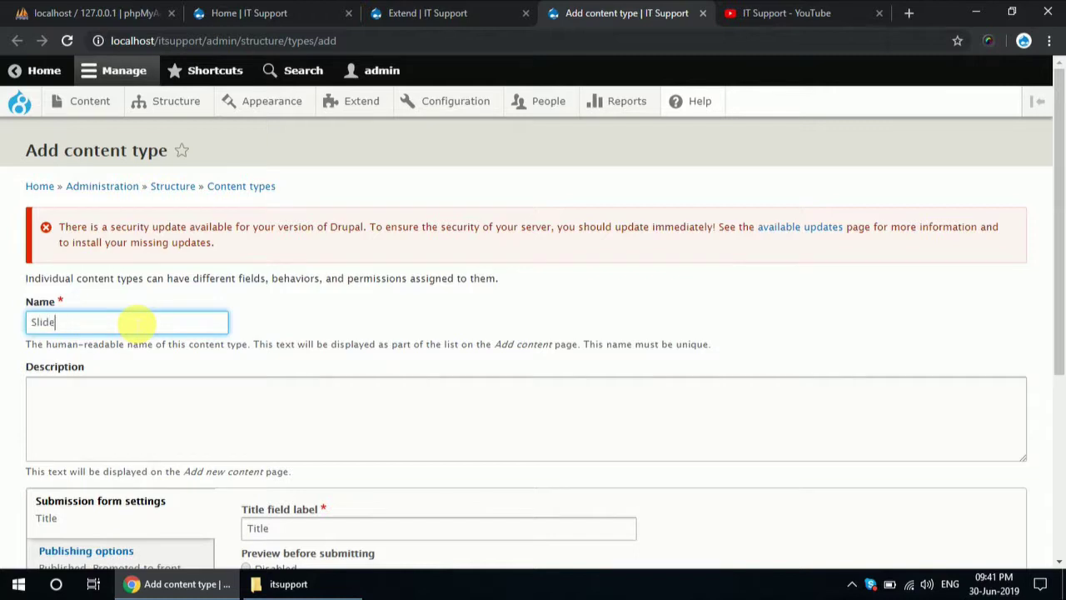
text(show)
- Turn off front-page promotion, new revisions, author and date information, and the Main navigation menu for the content type, and save it
scroll(136, 322, down, 3)
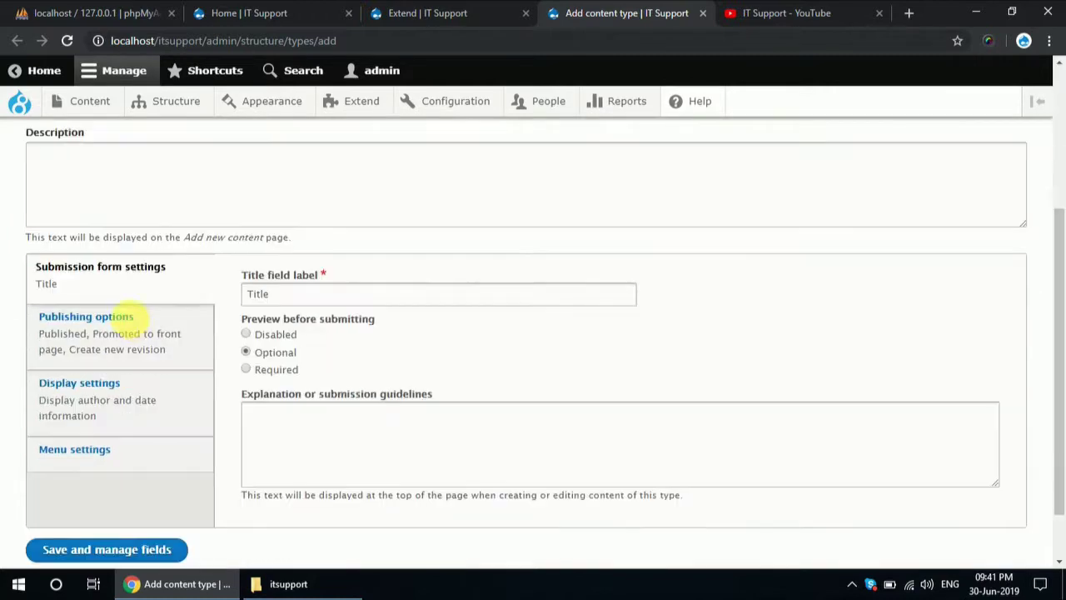
click(108, 331)
click(293, 311)
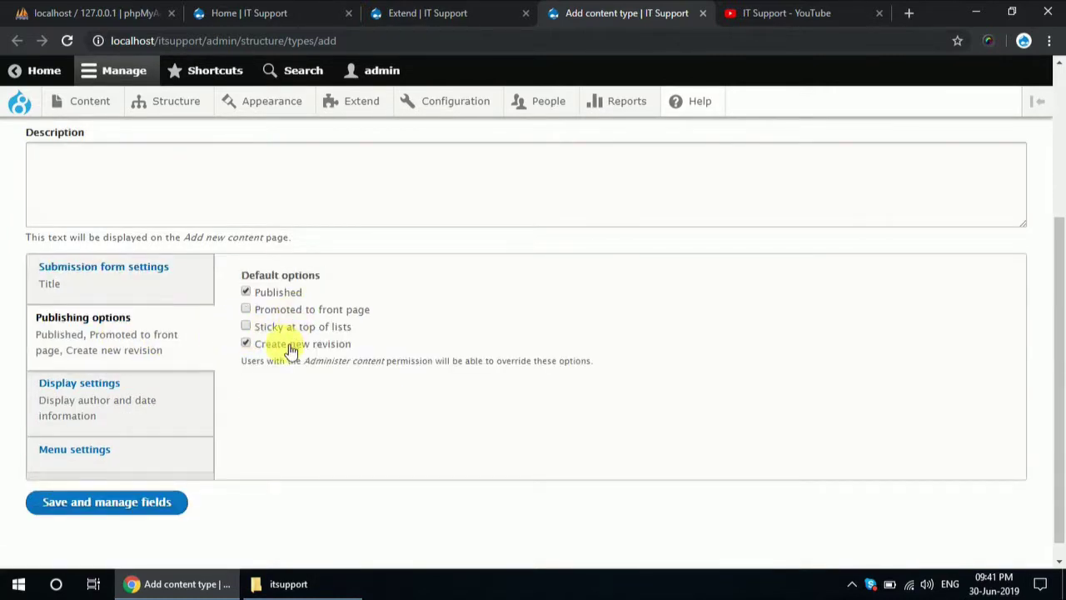
click(292, 350)
click(150, 379)
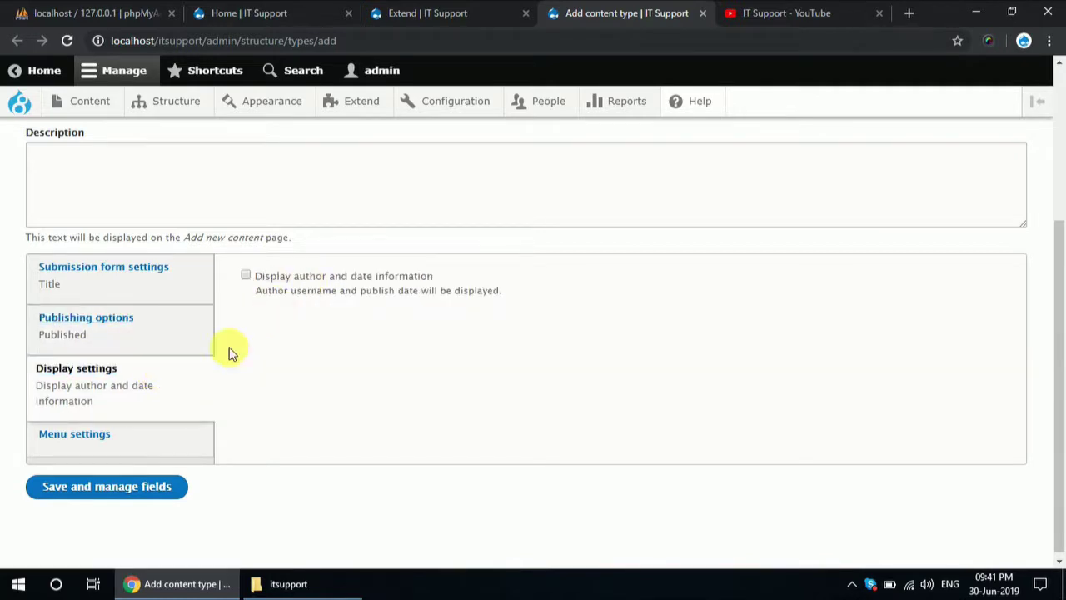
click(148, 438)
click(292, 327)
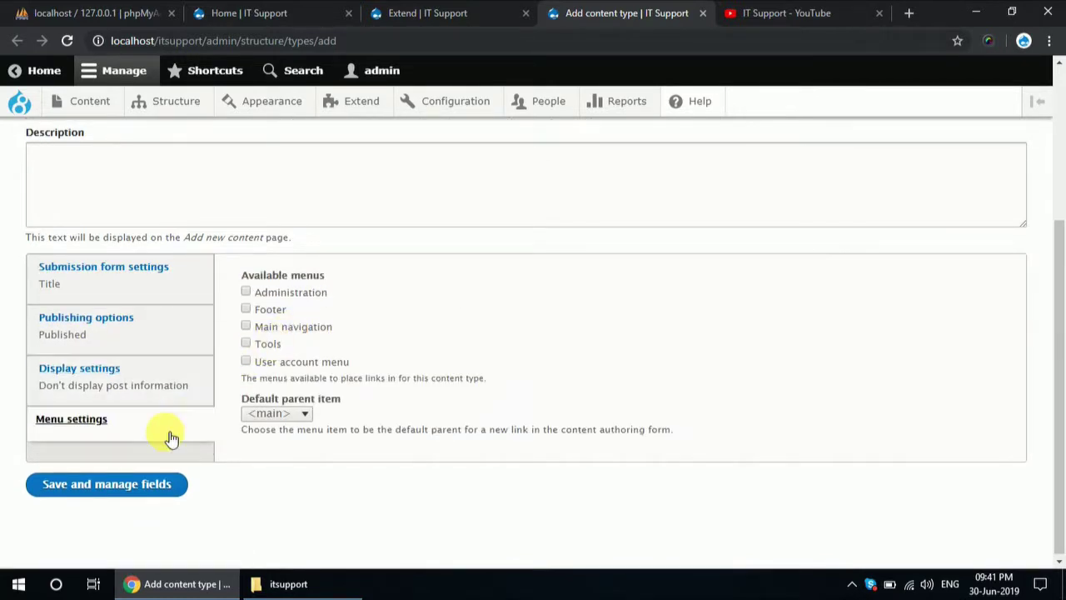
click(142, 483)
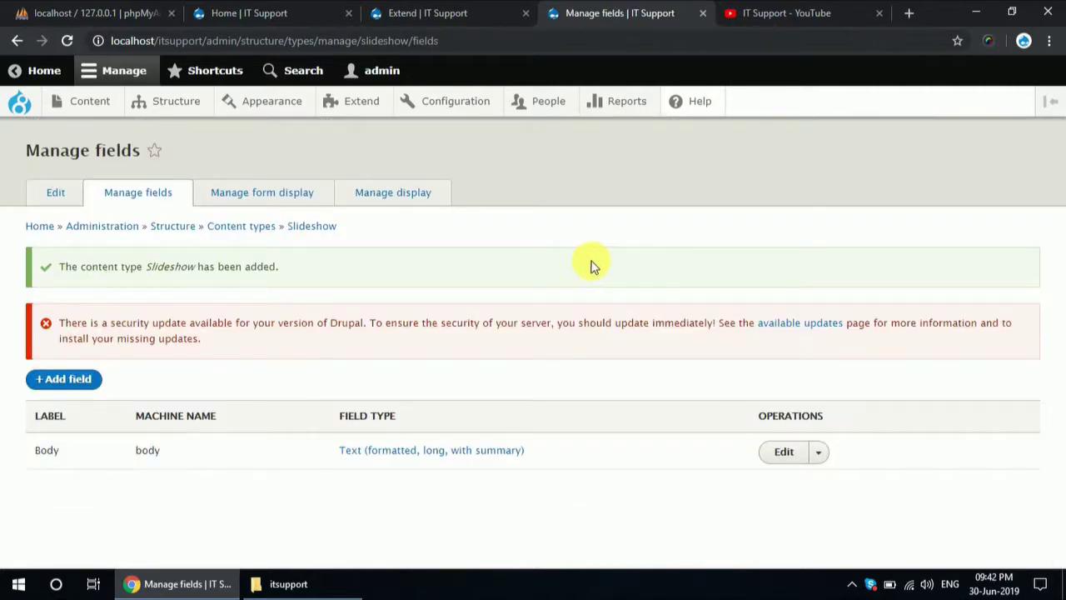
- Add the existing field "Image: field_image" to the Slideshow content type, keeping the label Image, and continue to its settings
click(41, 385)
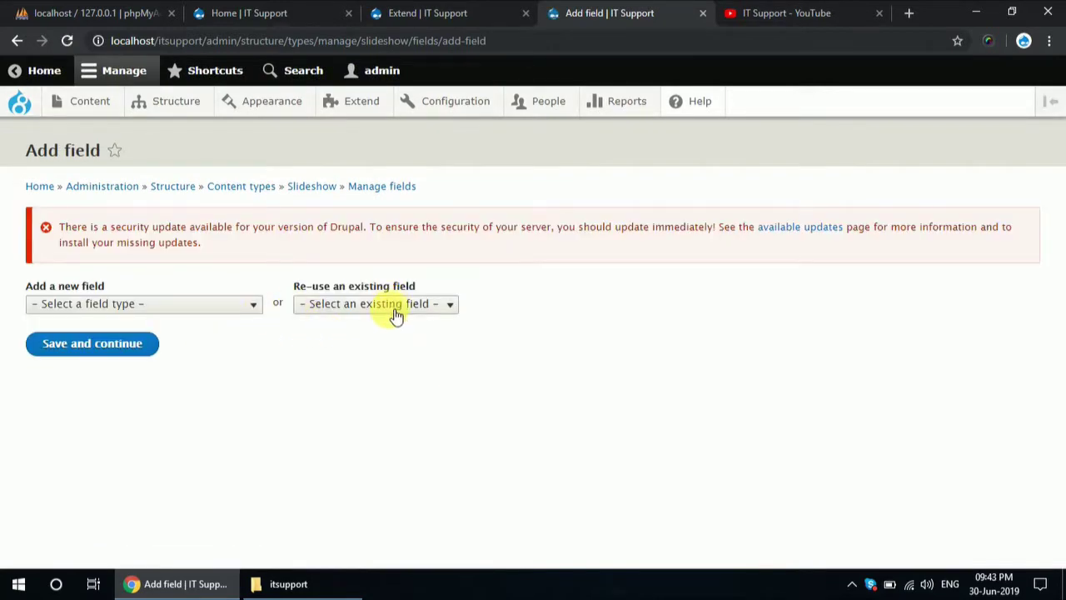
click(395, 310)
click(346, 377)
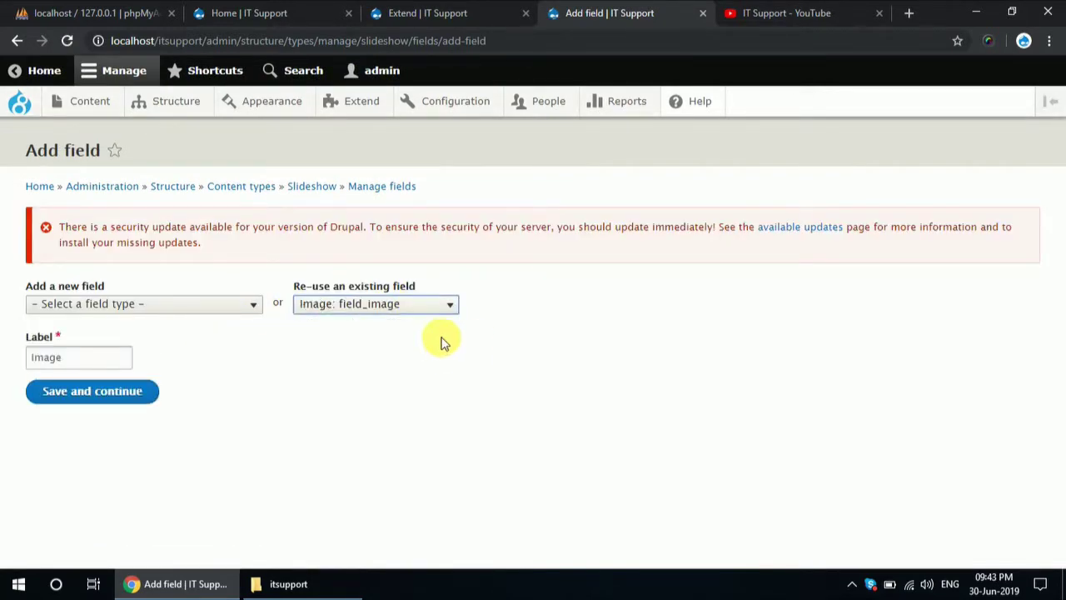
click(88, 394)
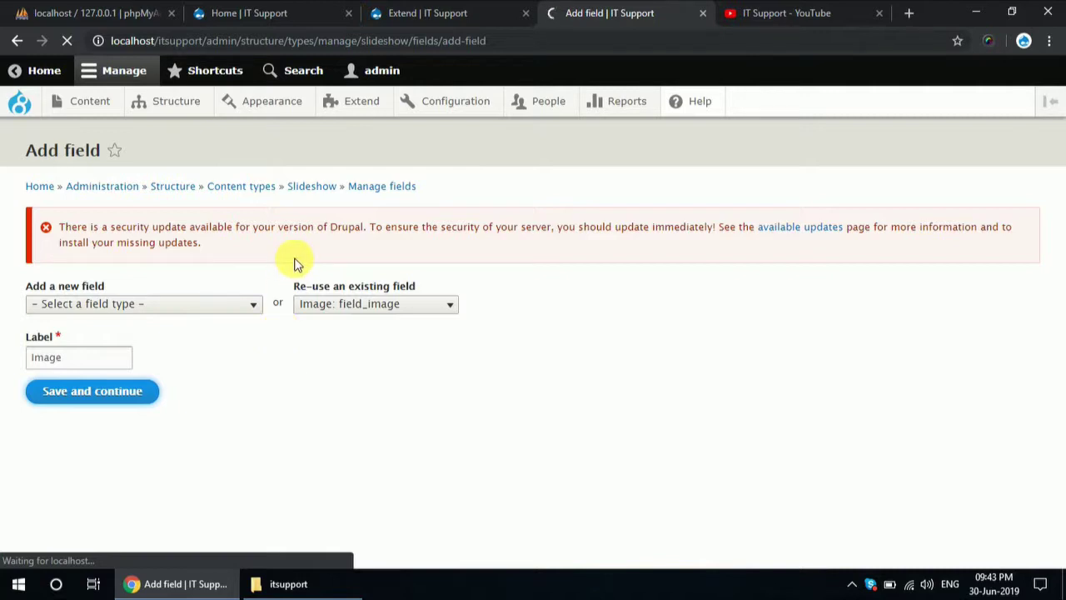
- Find "slideshow" in the module list on the Extend page, select Views Slideshow Cycle, and install it
click(419, 15)
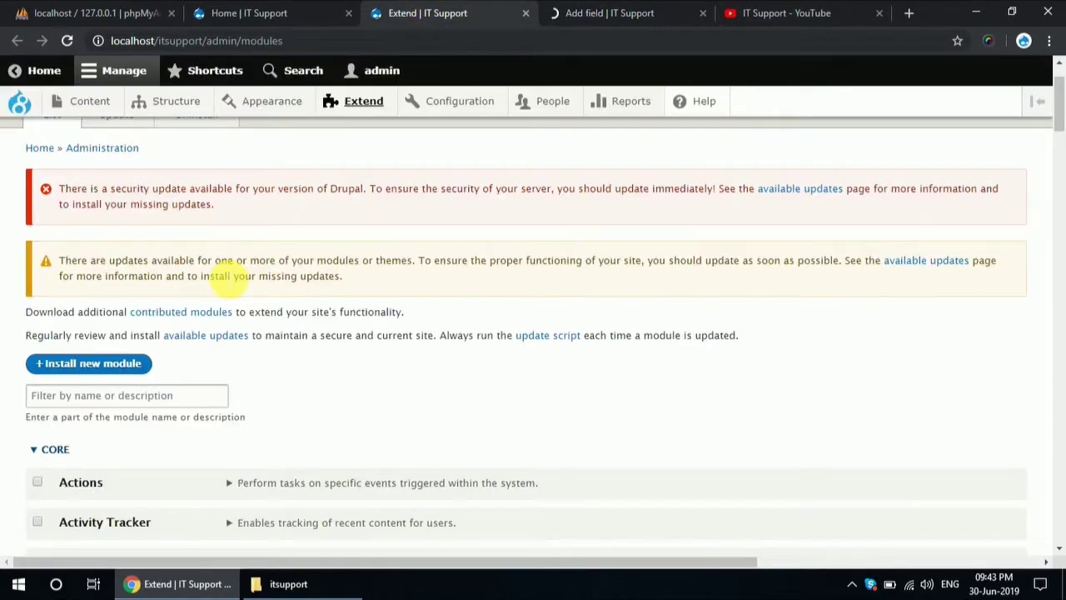
scroll(224, 292, down, 5)
scroll(274, 302, down, 2)
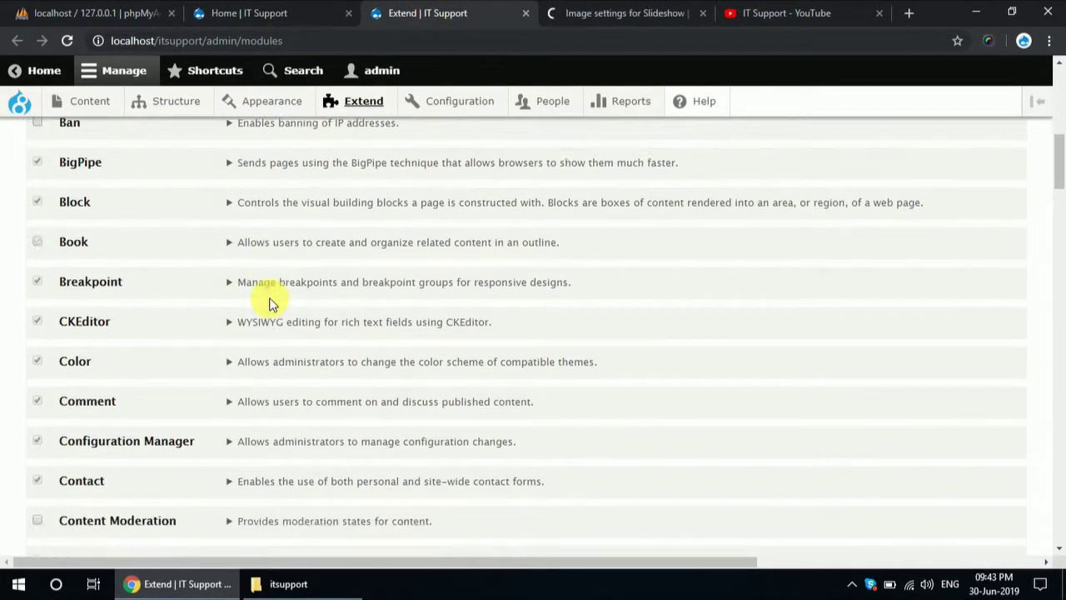
click(607, 13)
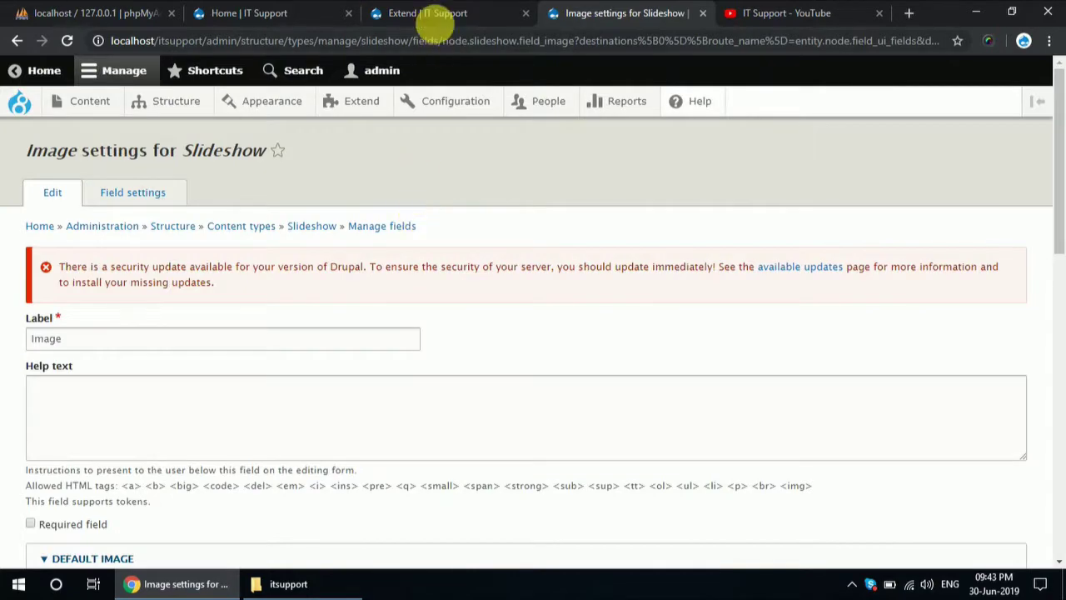
click(440, 15)
key(ctrl+f)
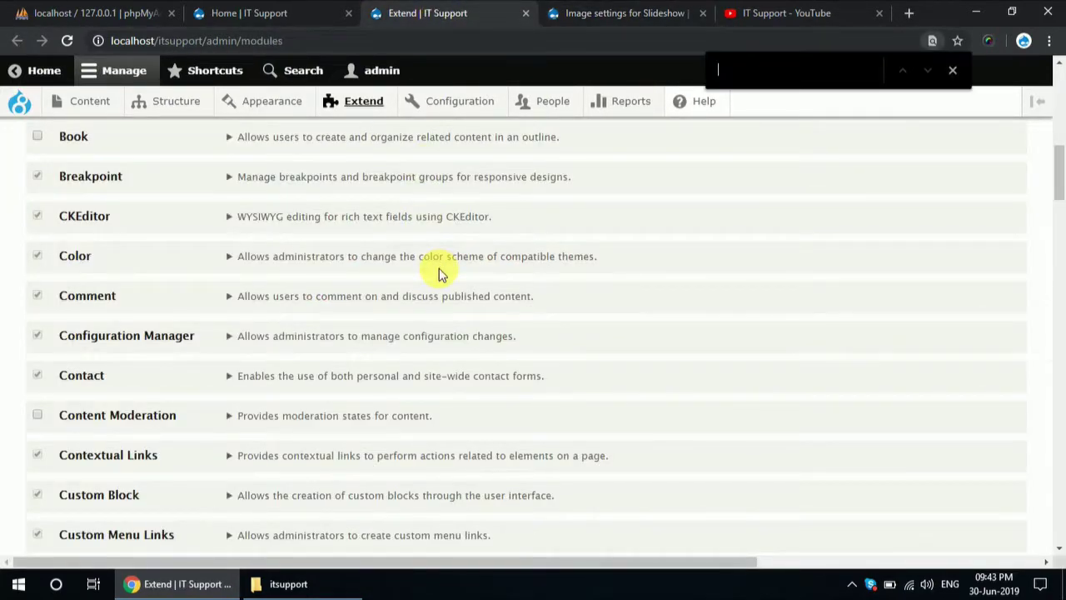
text(slideshow)
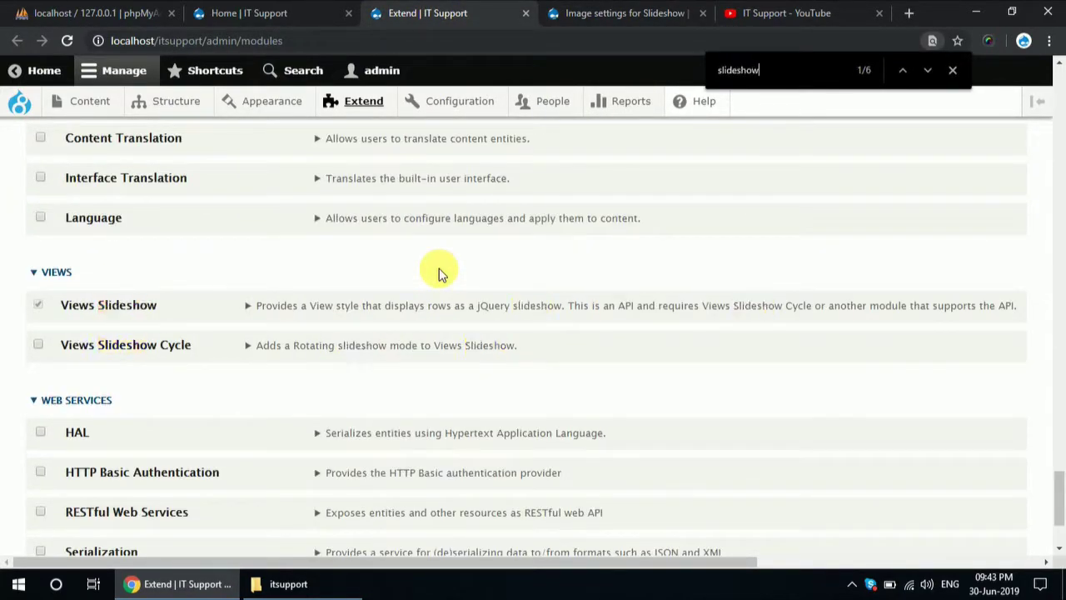
click(75, 345)
scroll(508, 405, down, 2)
click(57, 467)
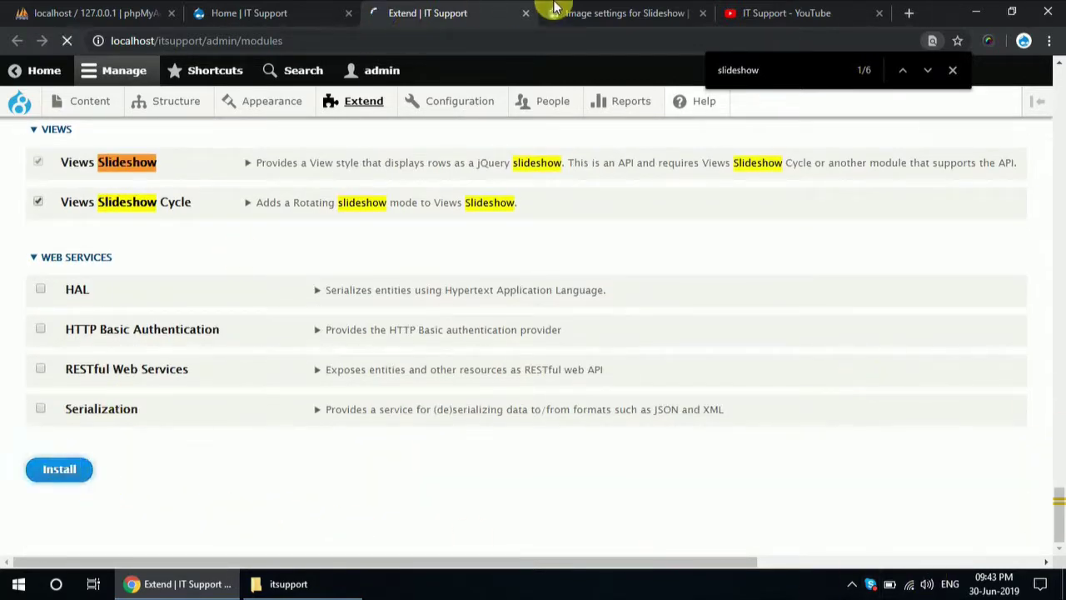
- Make the Alt field optional in the Slideshow content type's Image field settings and save them
click(688, 8)
scroll(84, 441, down, 10)
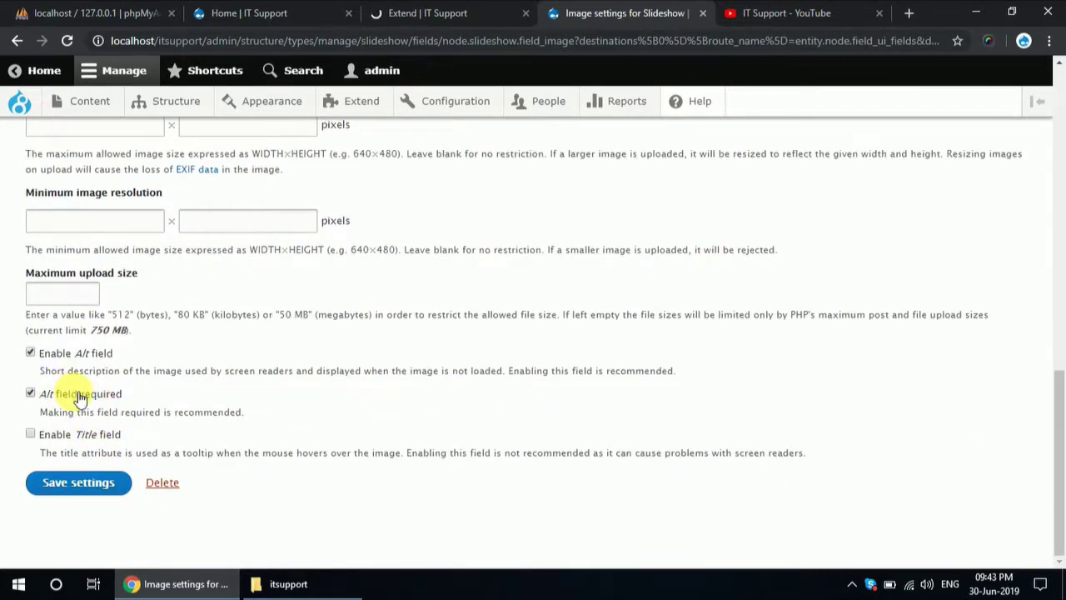
click(80, 399)
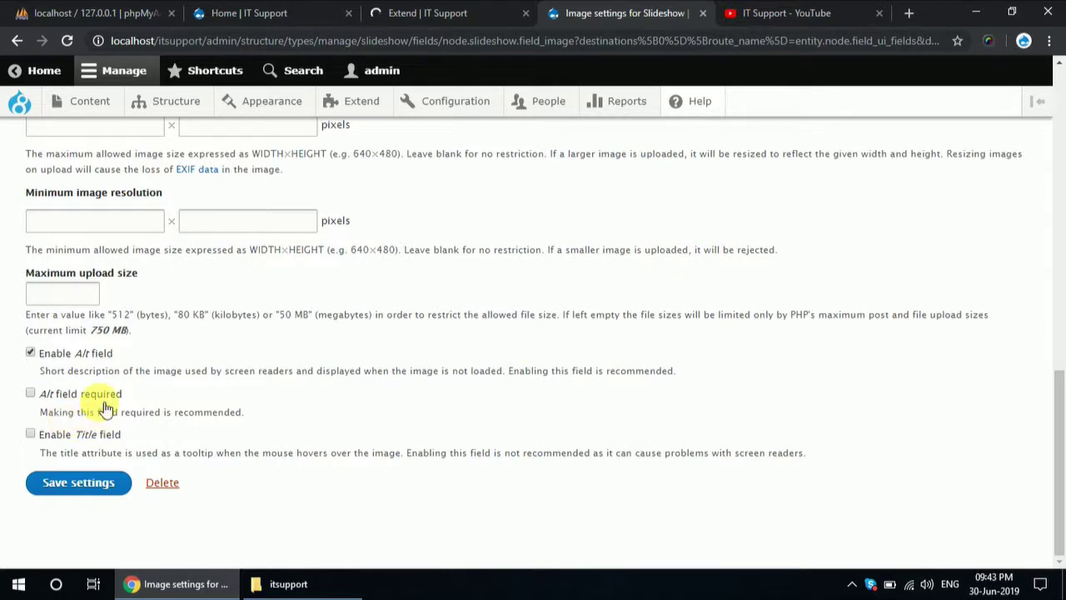
click(70, 494)
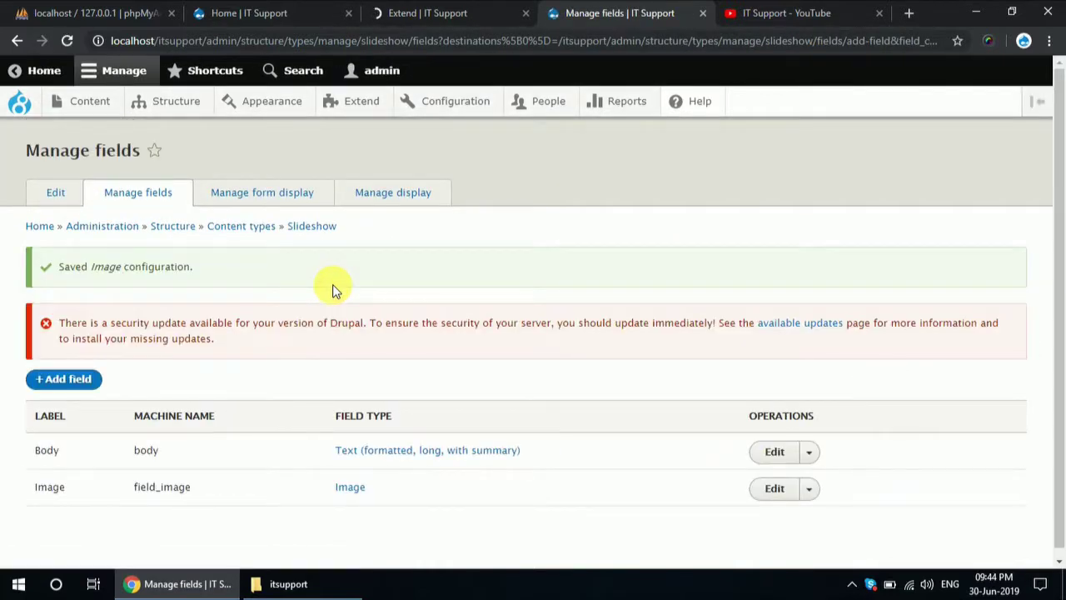
- Delete the Body field from the Slideshow content type, and open the site's Views list in a new tab
click(813, 457)
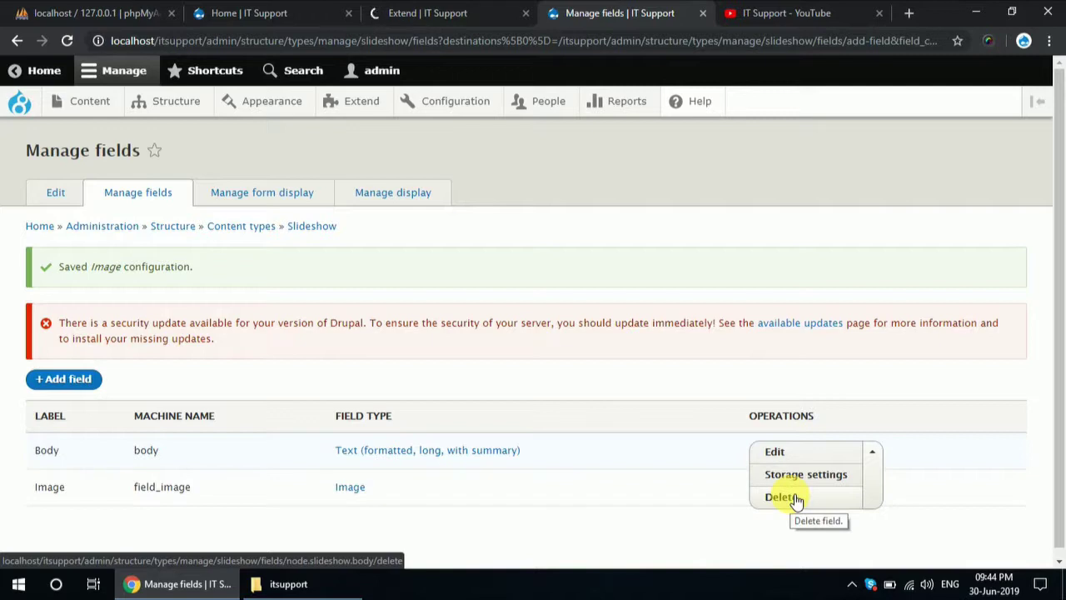
click(796, 498)
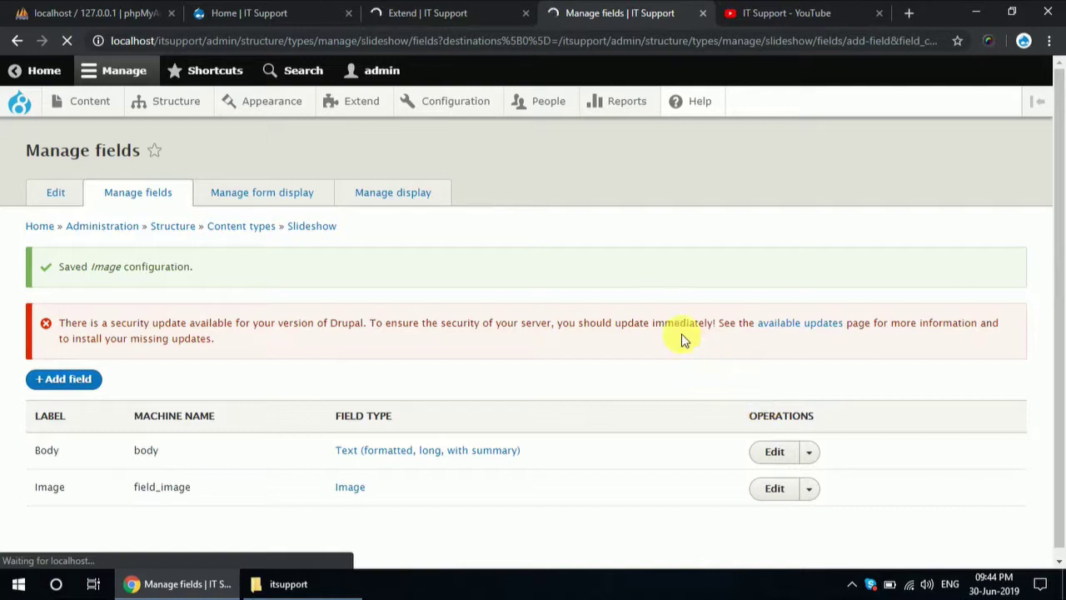
mouse_move(185, 103)
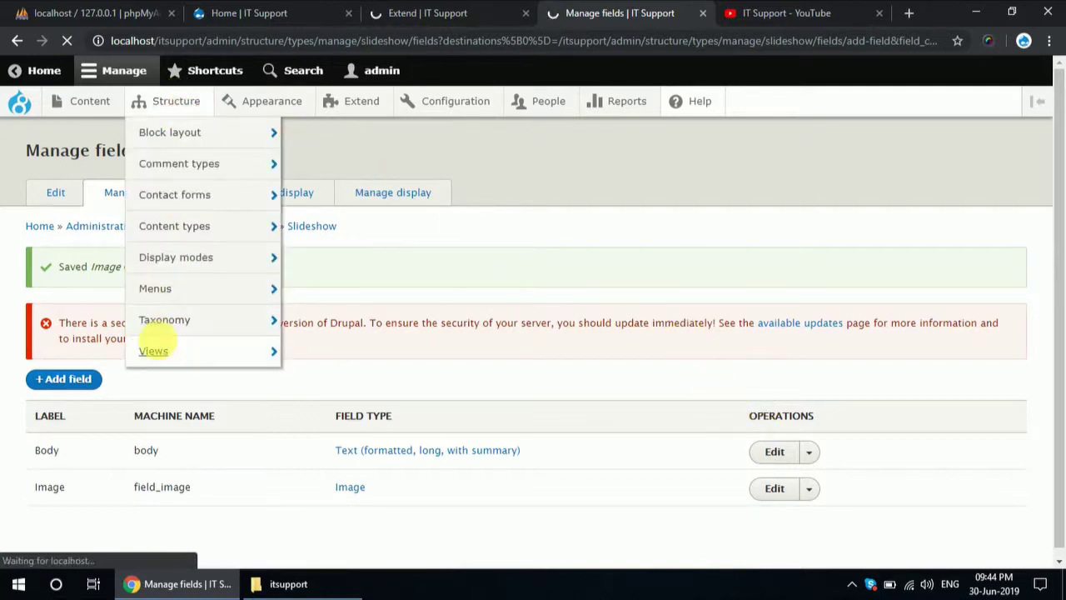
middle_click(206, 347)
click(635, 10)
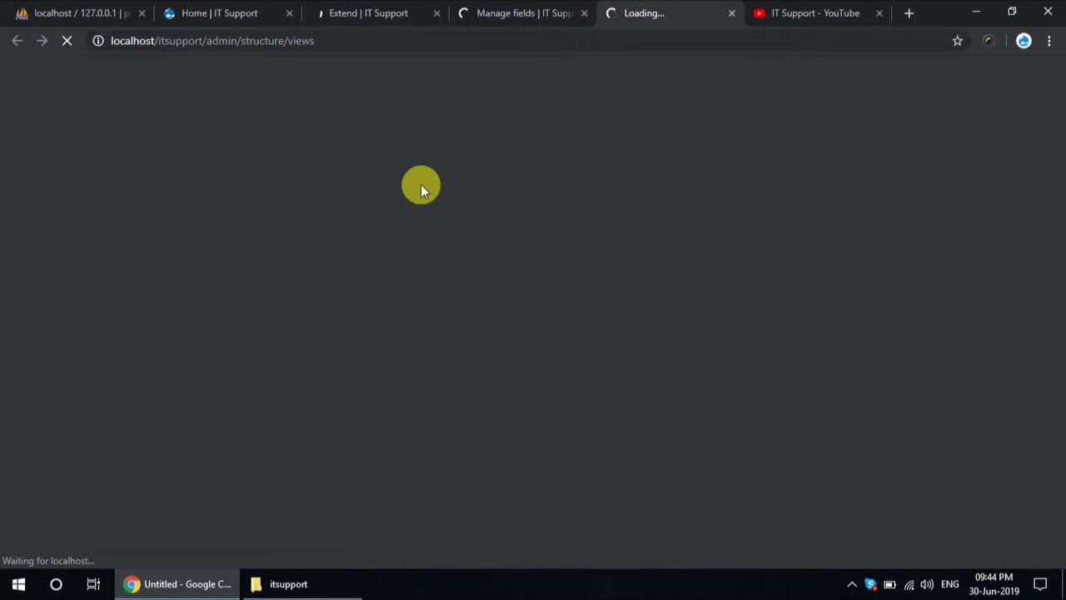
click(510, 10)
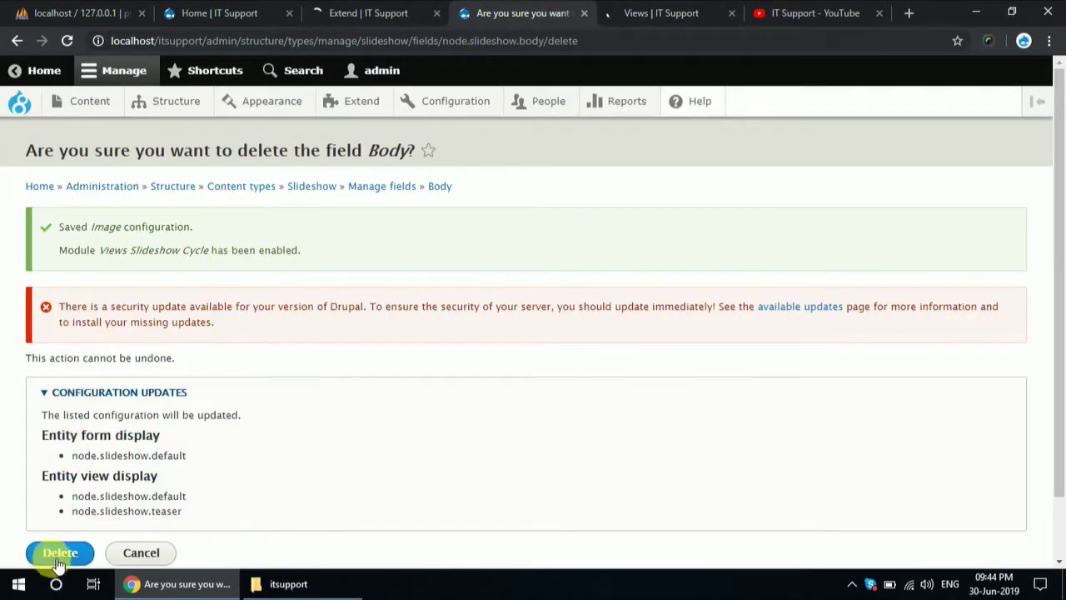
click(58, 559)
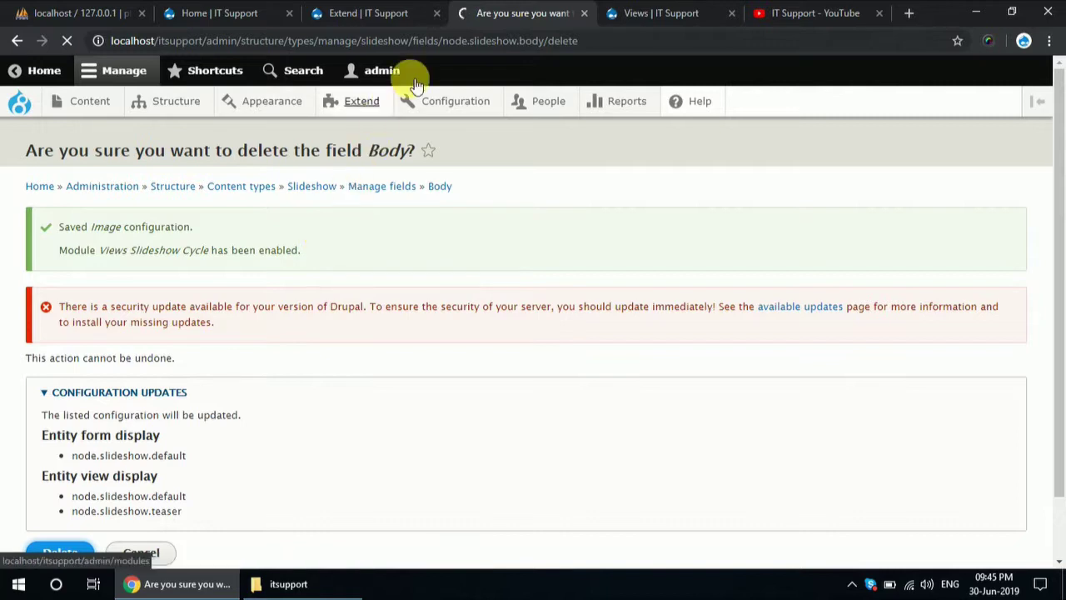
- Open the form for adding a view from the Views list, and close the Extend and Manage fields tabs
click(437, 12)
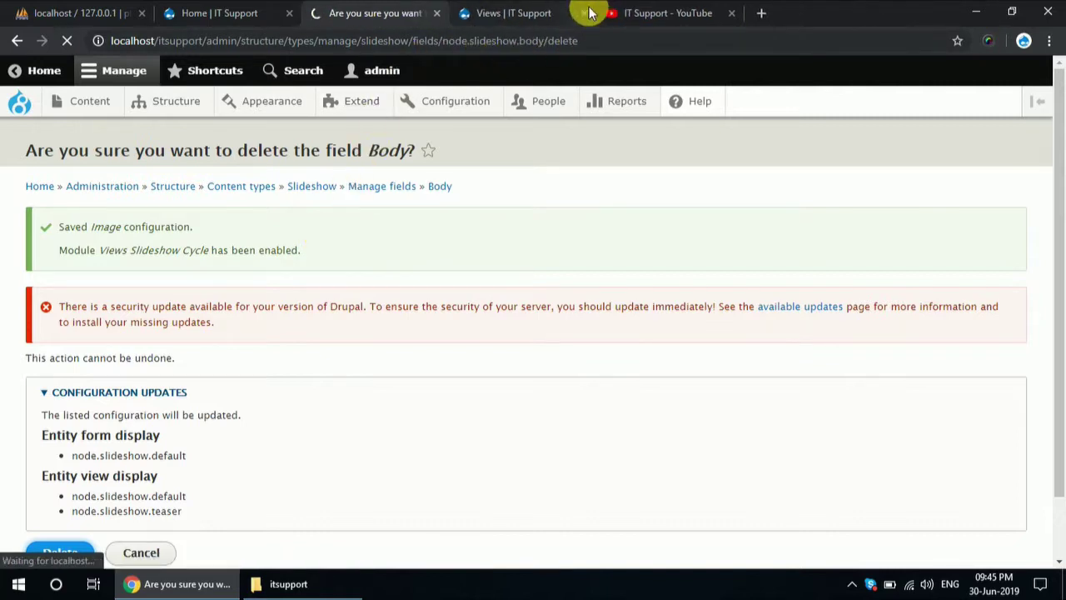
click(542, 12)
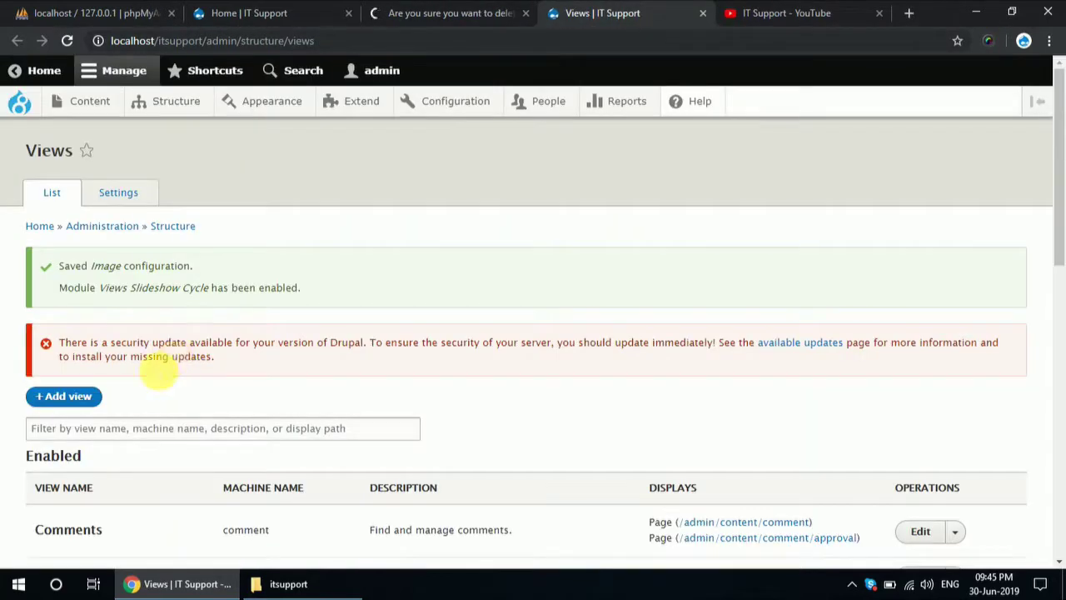
click(64, 396)
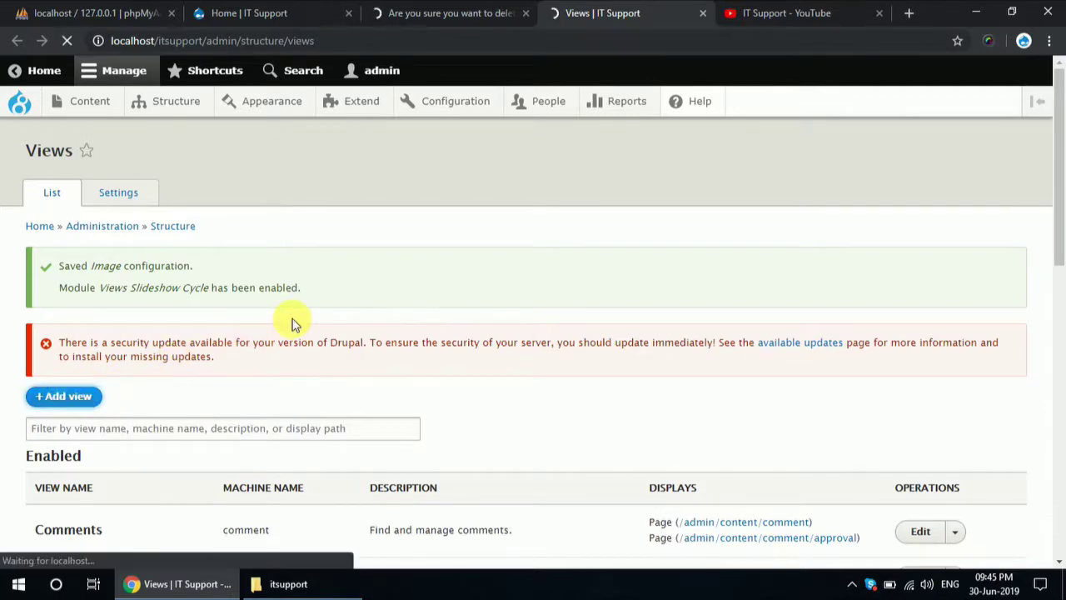
scroll(325, 338, down, 3)
scroll(327, 343, down, 3)
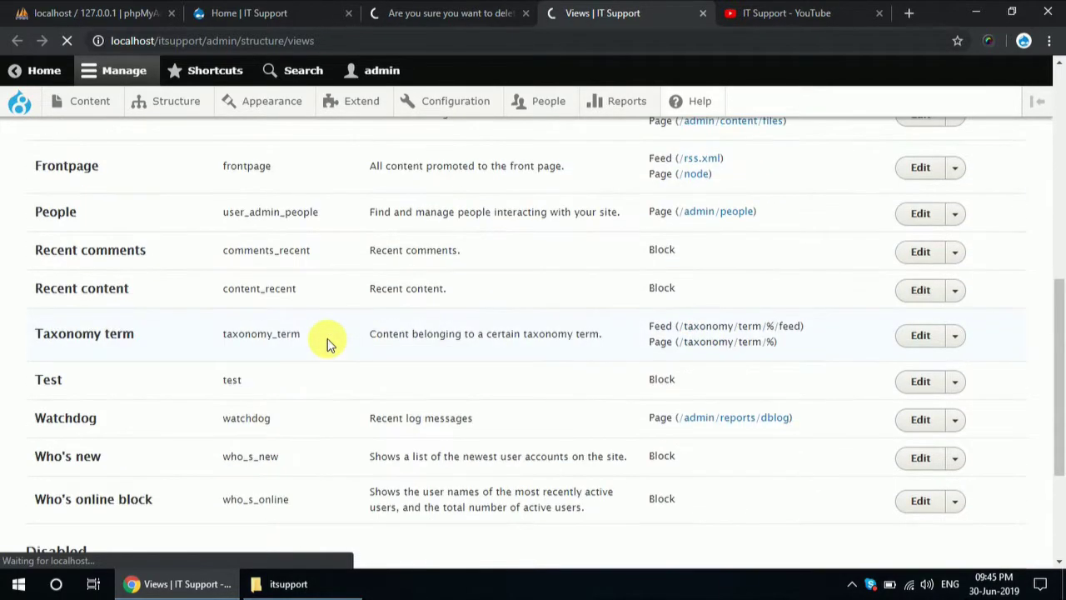
scroll(328, 343, up, 5)
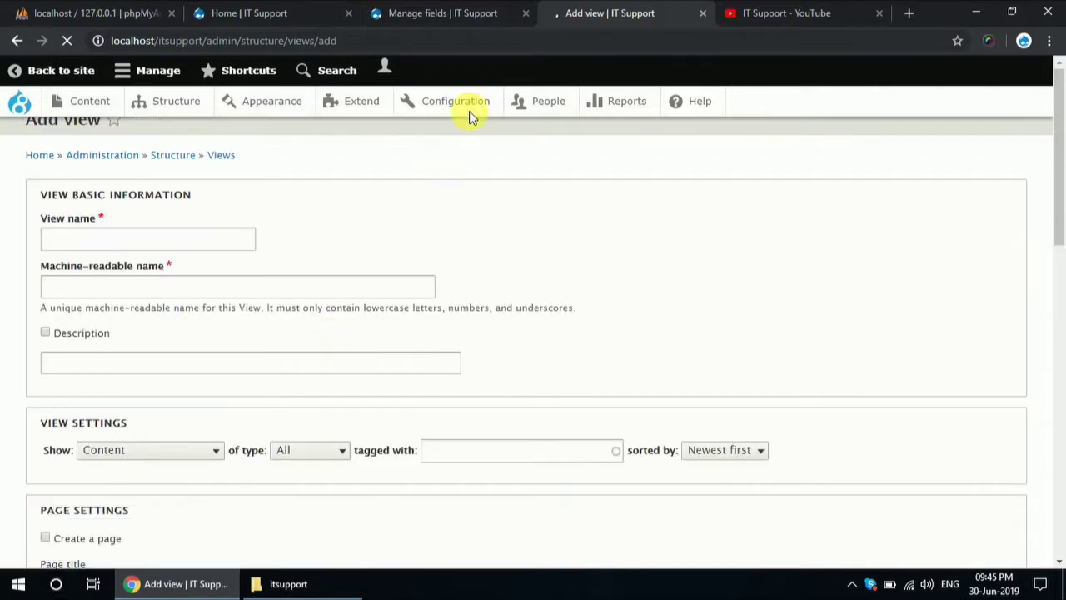
click(524, 16)
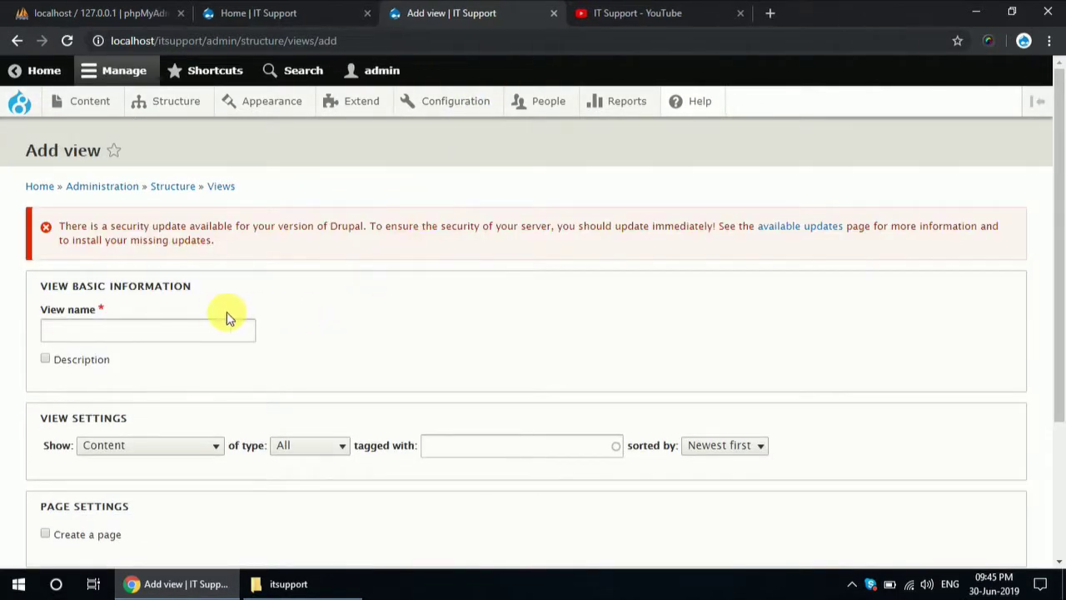
- Name the new view "Slideshow"
click(145, 334)
text(S)
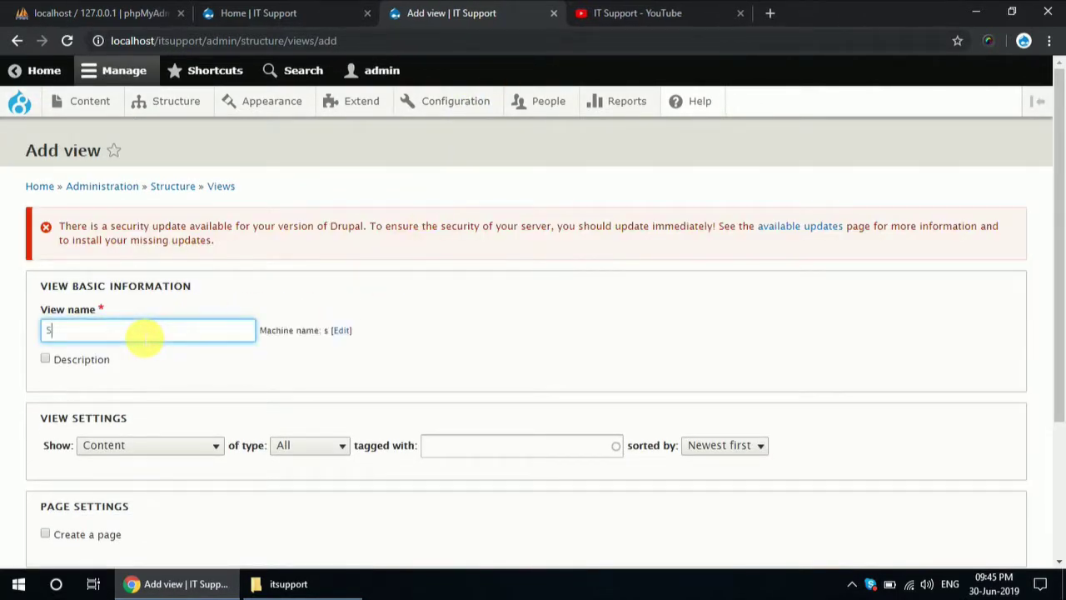
text(lideshow)
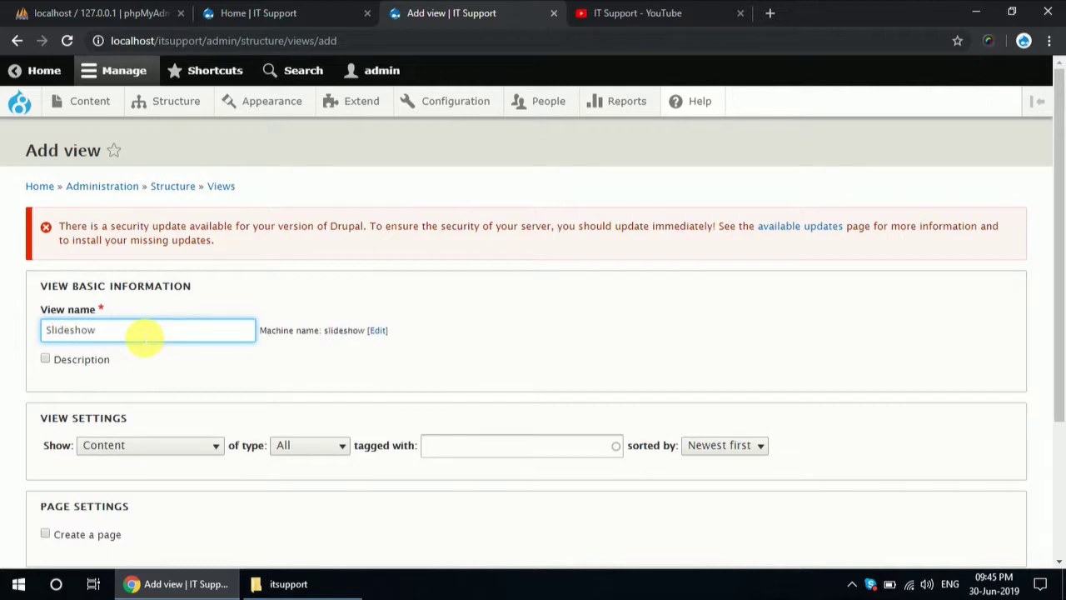
- Open the form for adding Slideshow content in three new background tabs
mouse_move(86, 102)
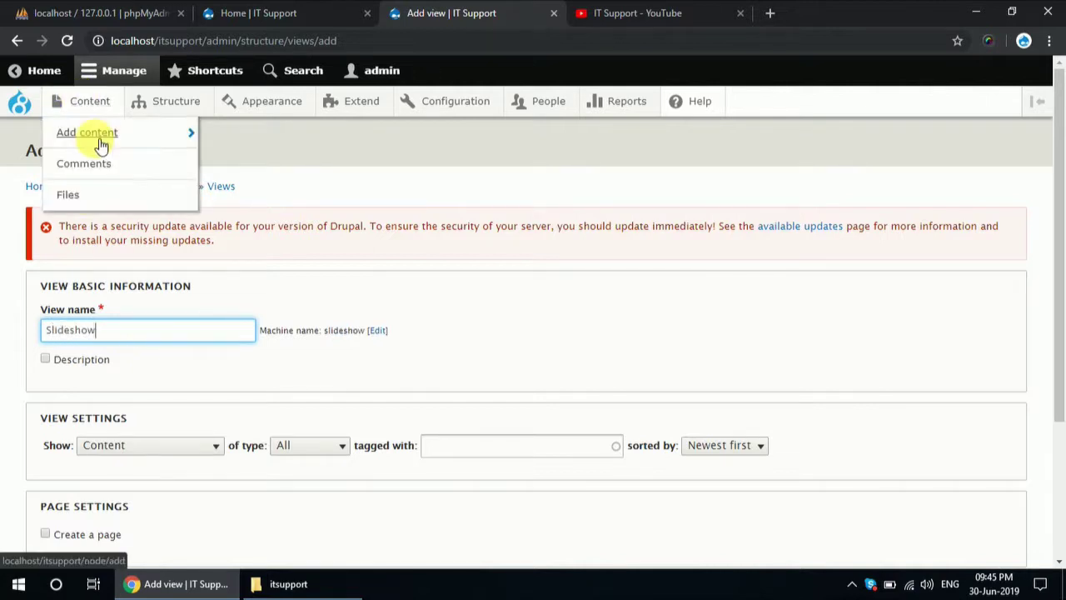
mouse_move(164, 140)
middle_click(235, 196)
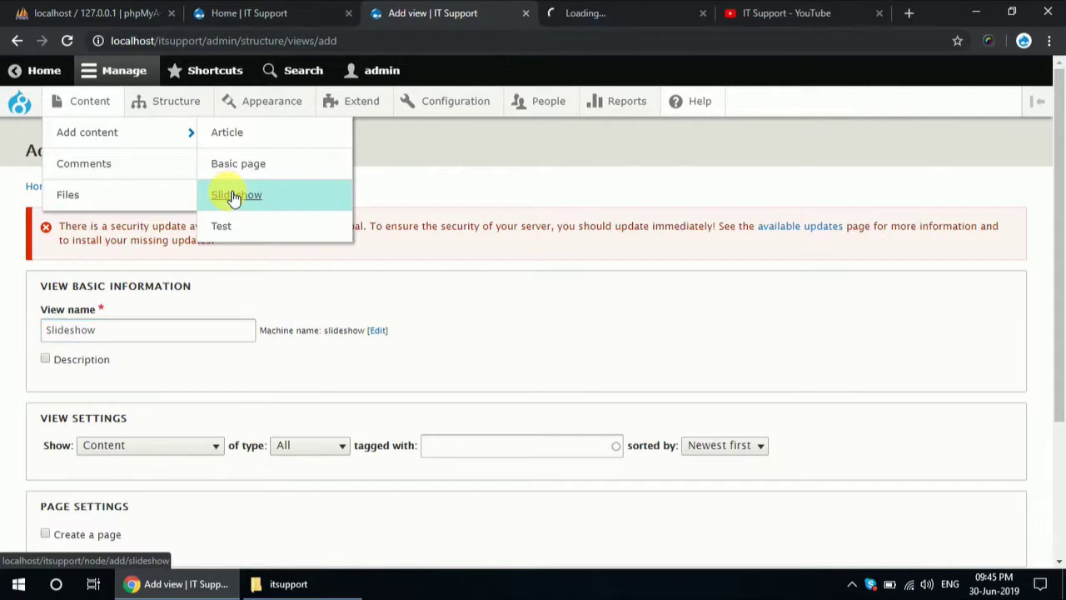
middle_click(234, 195)
middle_click(234, 196)
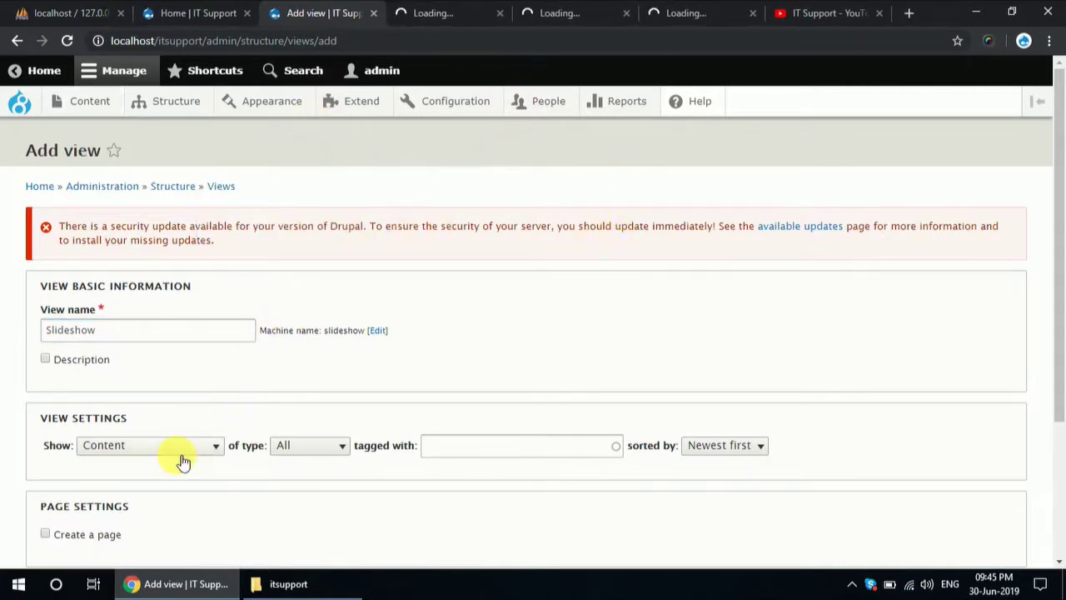
- Limit the view to content of type Slideshow and enable creating a block for it
click(331, 445)
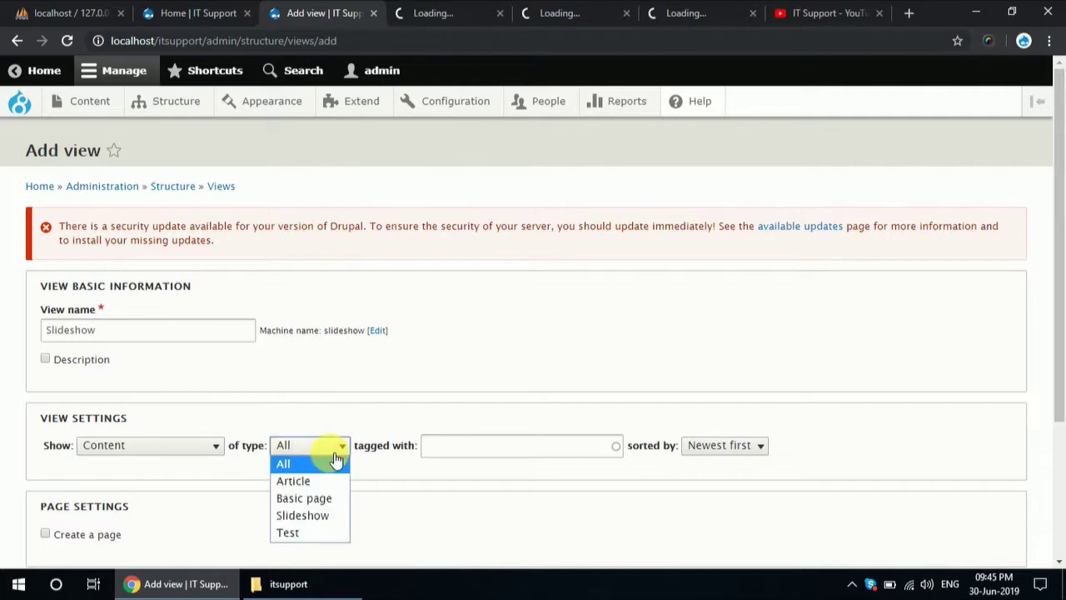
click(324, 516)
scroll(505, 279, down, 1)
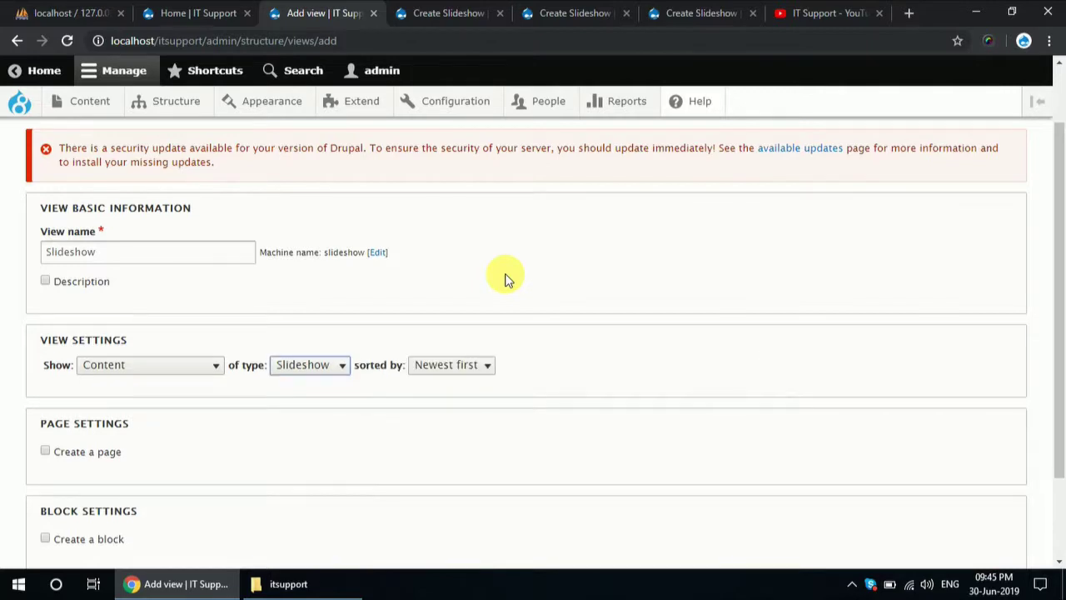
scroll(506, 278, down, 2)
click(45, 427)
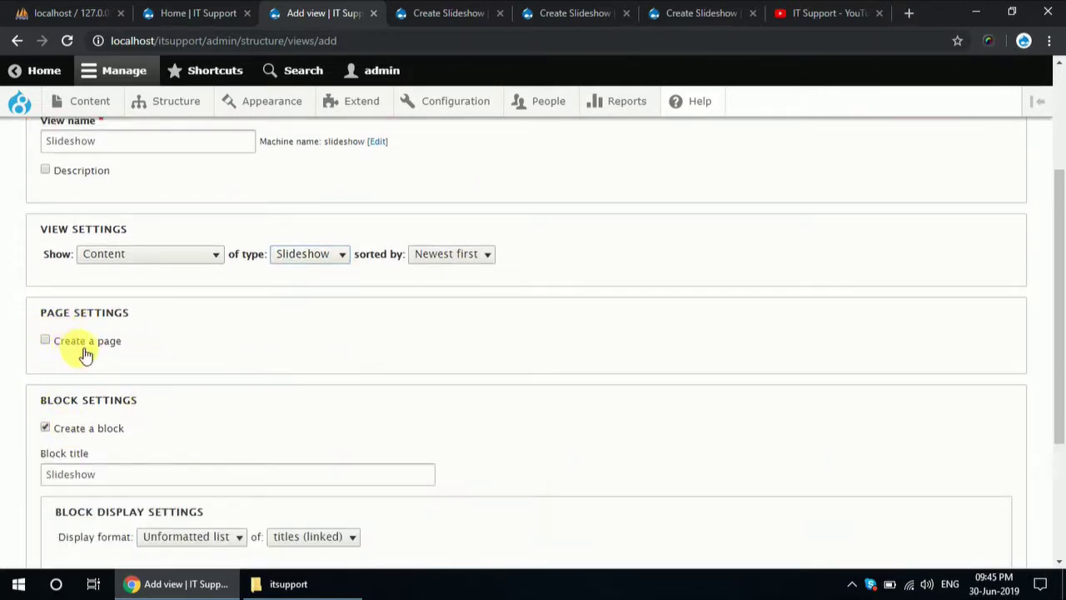
- Set the block's display format to Slideshow of fields, clear the items-per-block limit, and save the view for editing
scroll(119, 425, down, 2)
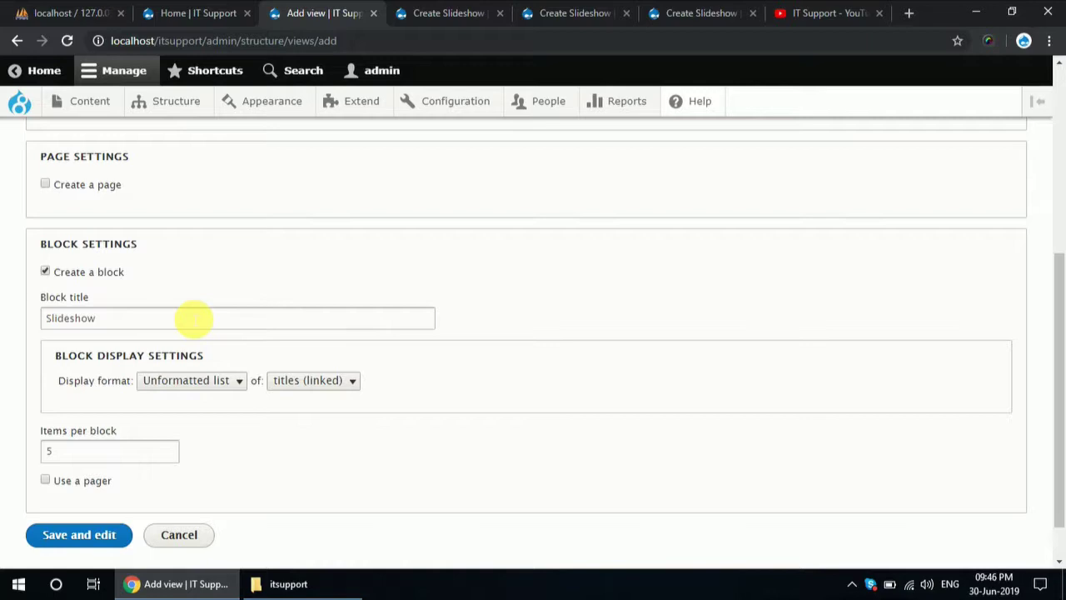
click(200, 383)
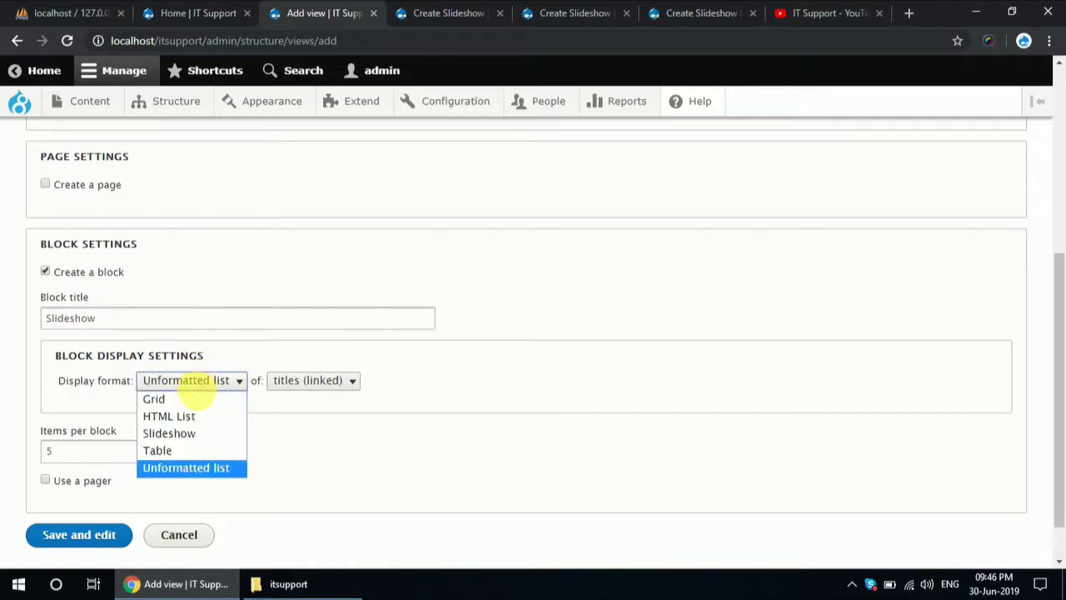
click(175, 435)
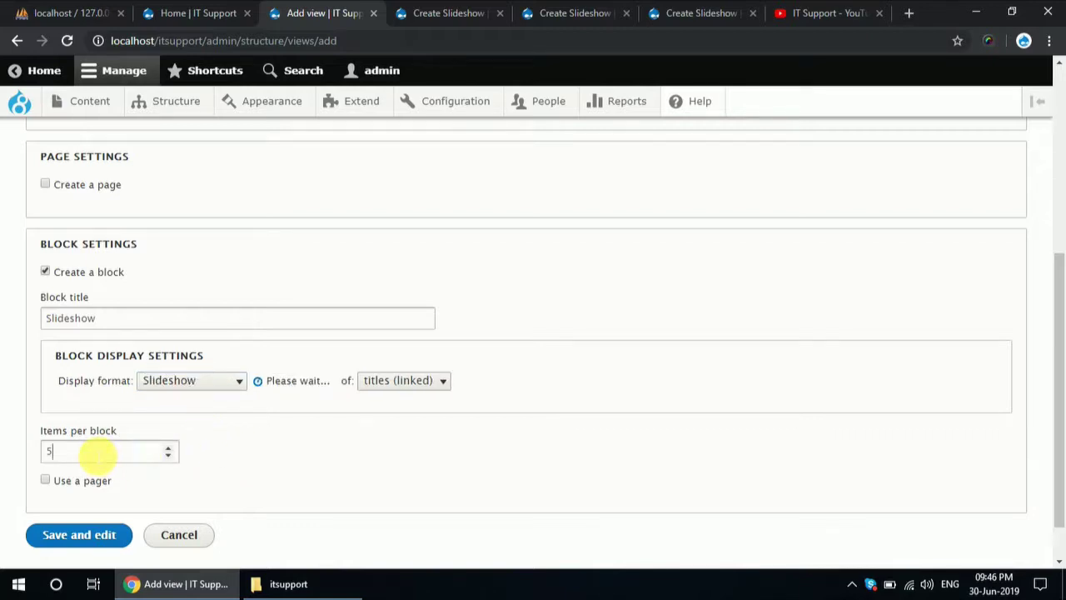
drag(95, 452, 35, 454)
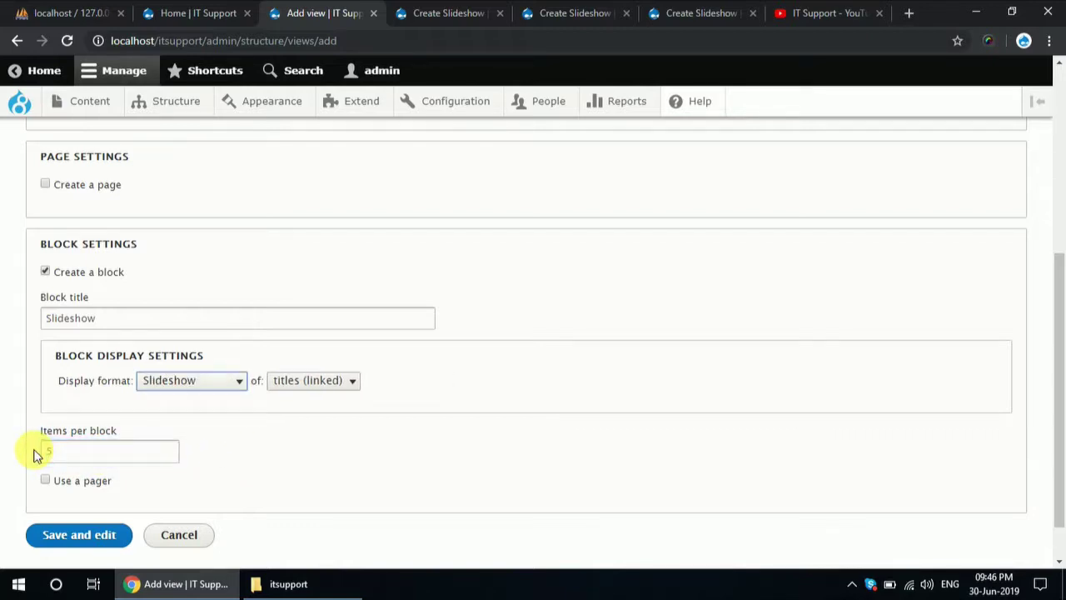
drag(126, 431, 37, 435)
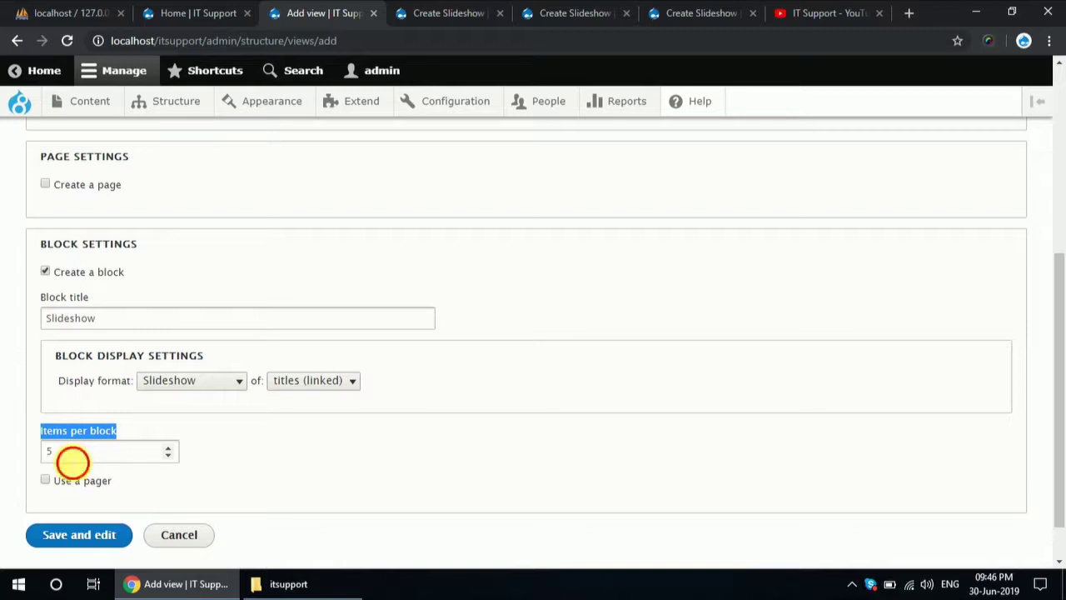
click(72, 456)
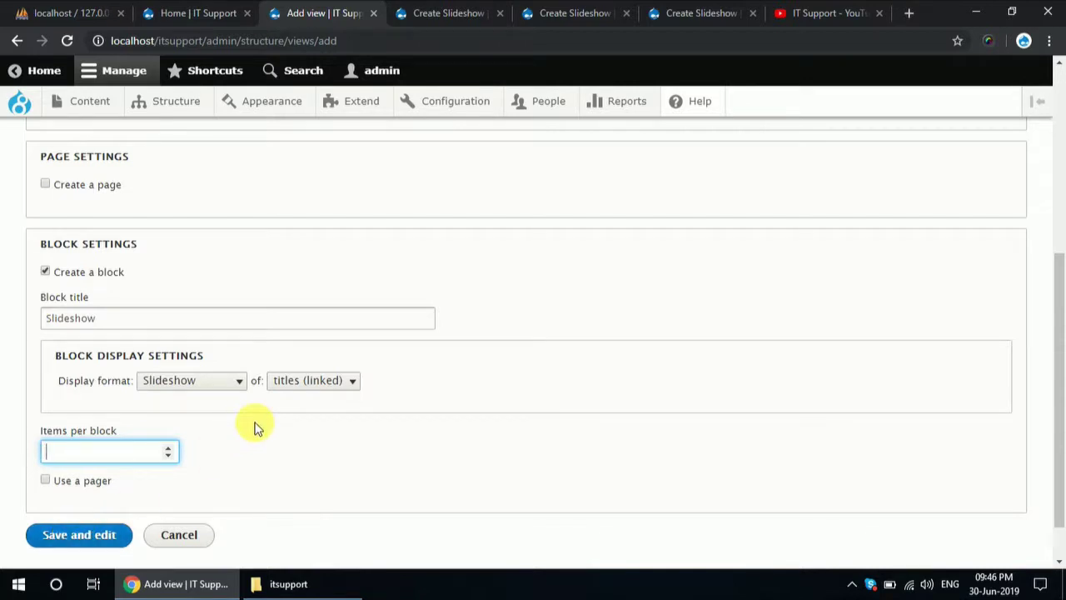
click(319, 383)
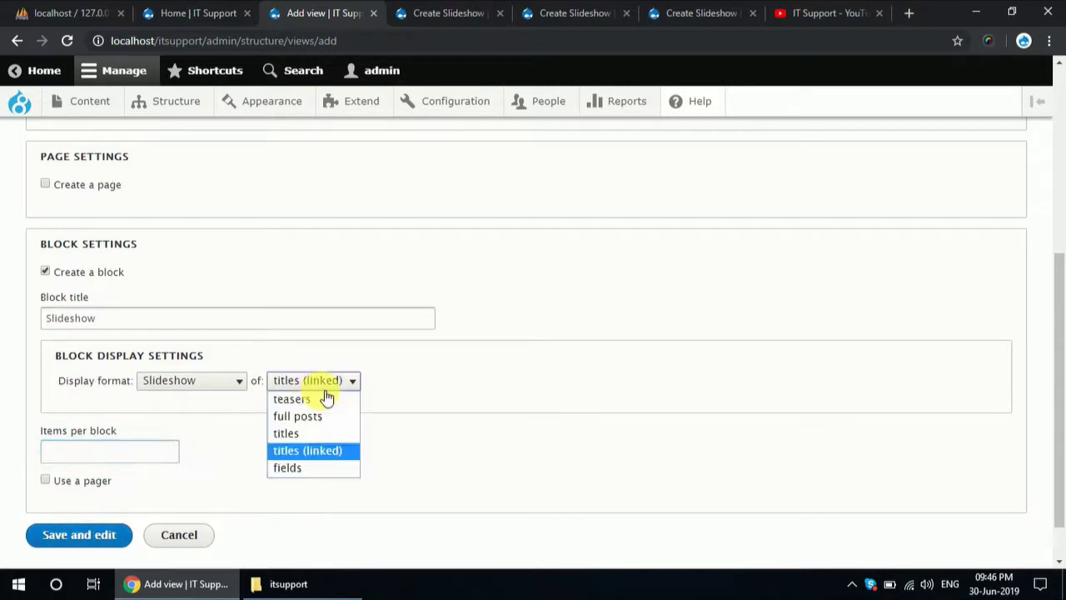
click(306, 473)
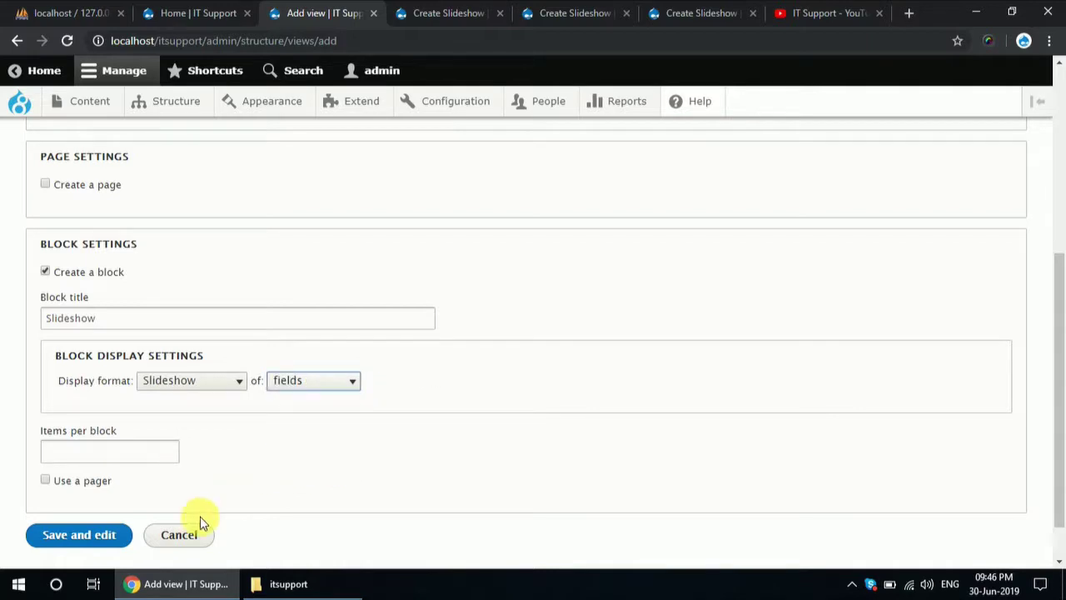
click(87, 535)
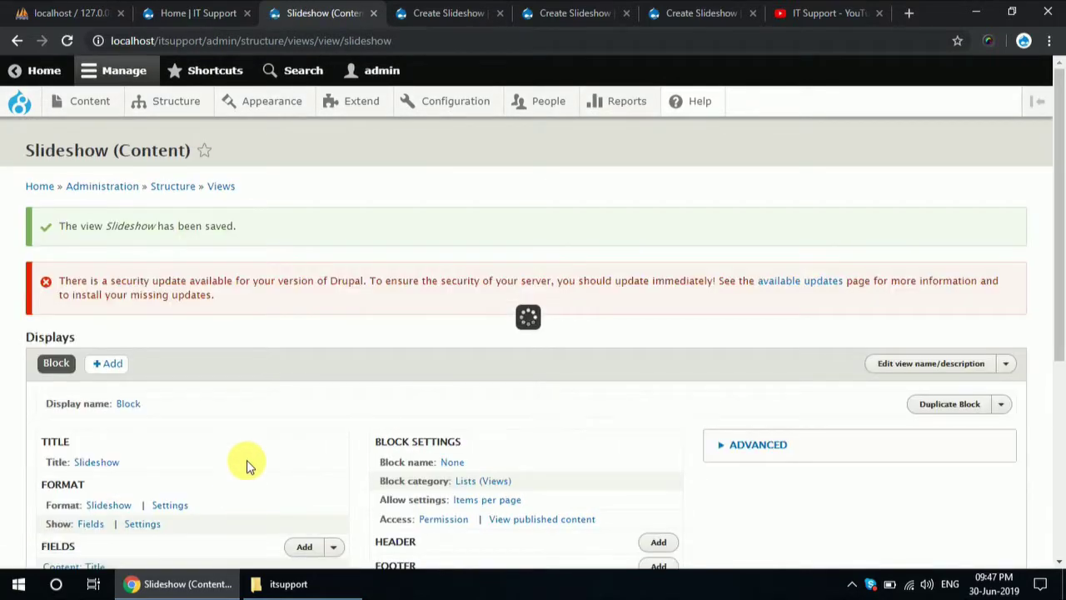
- Search the available fields for "image" and add the content Image field to the Slideshow view
scroll(246, 460, down, 2)
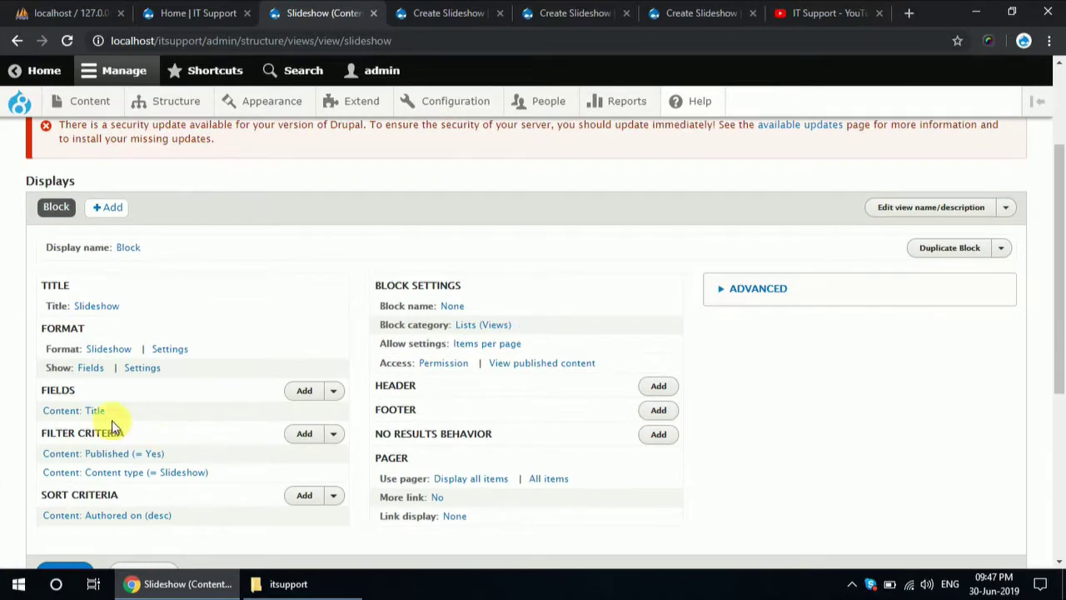
click(306, 392)
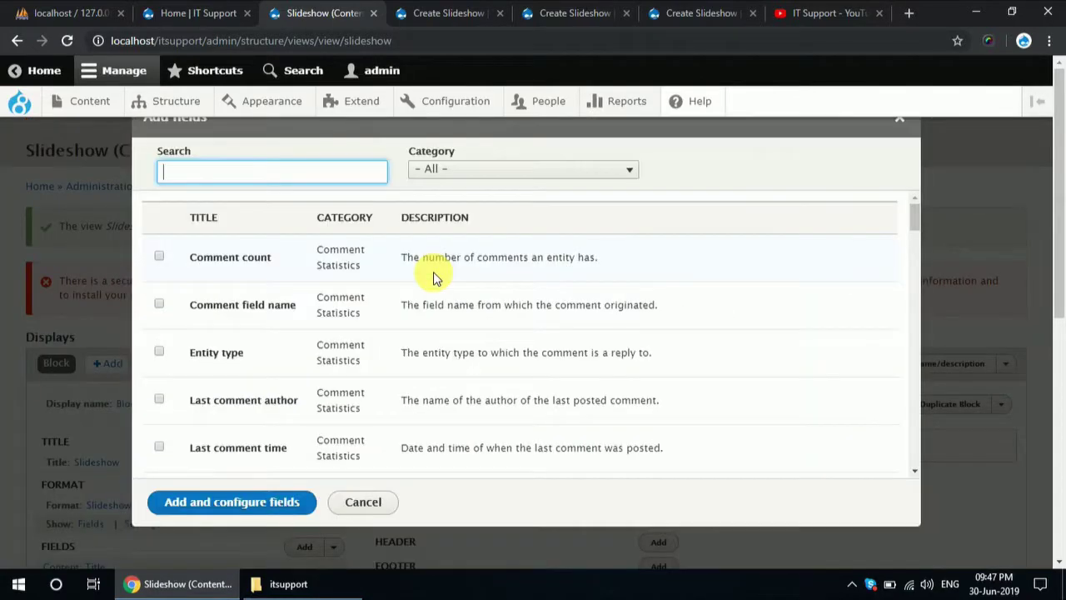
text(image)
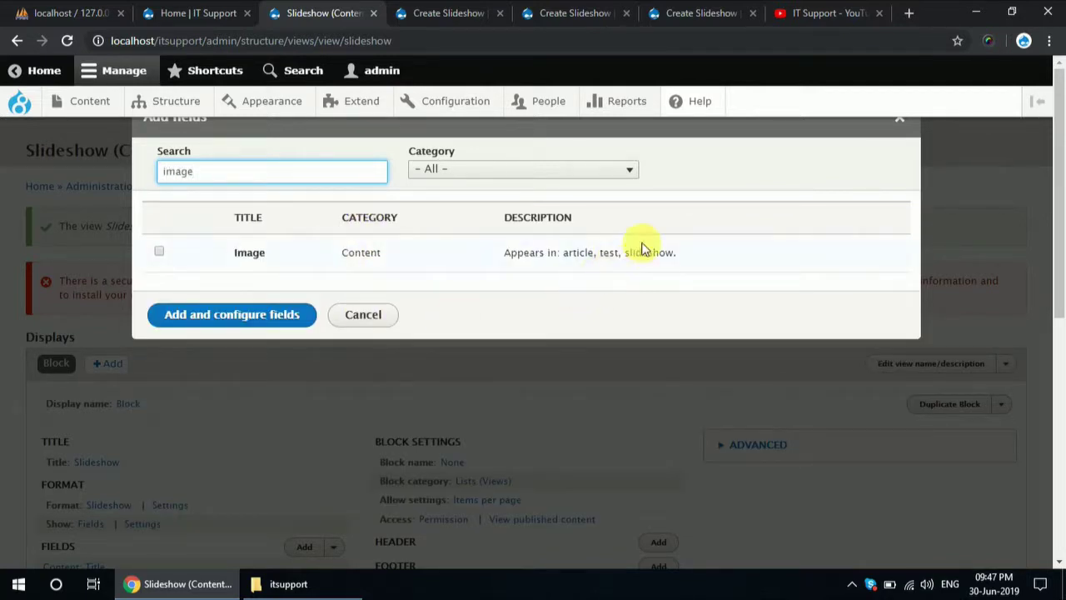
drag(503, 252, 671, 252)
click(159, 251)
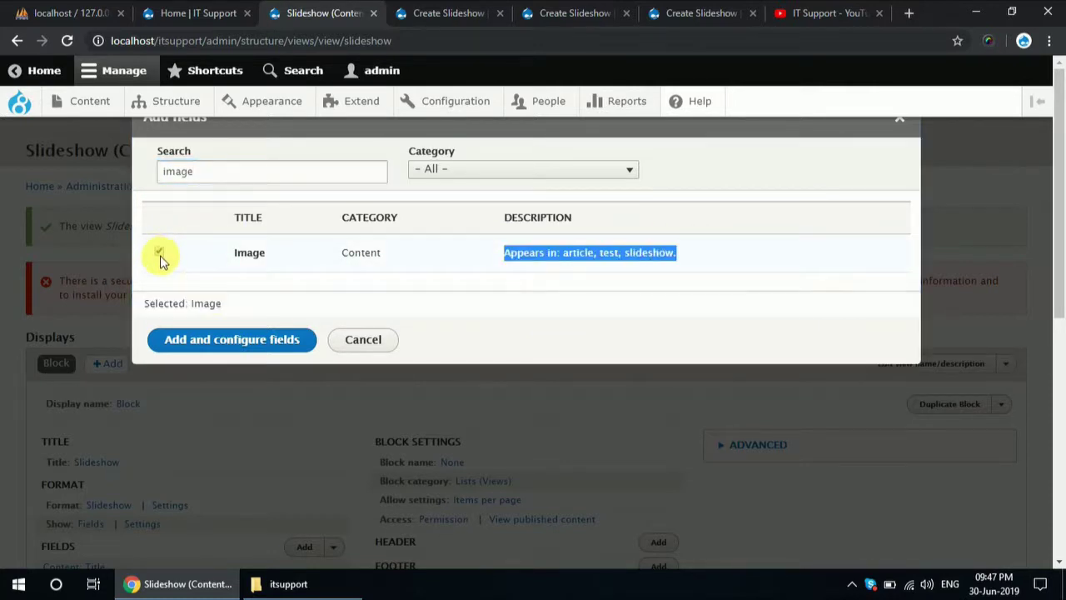
click(227, 339)
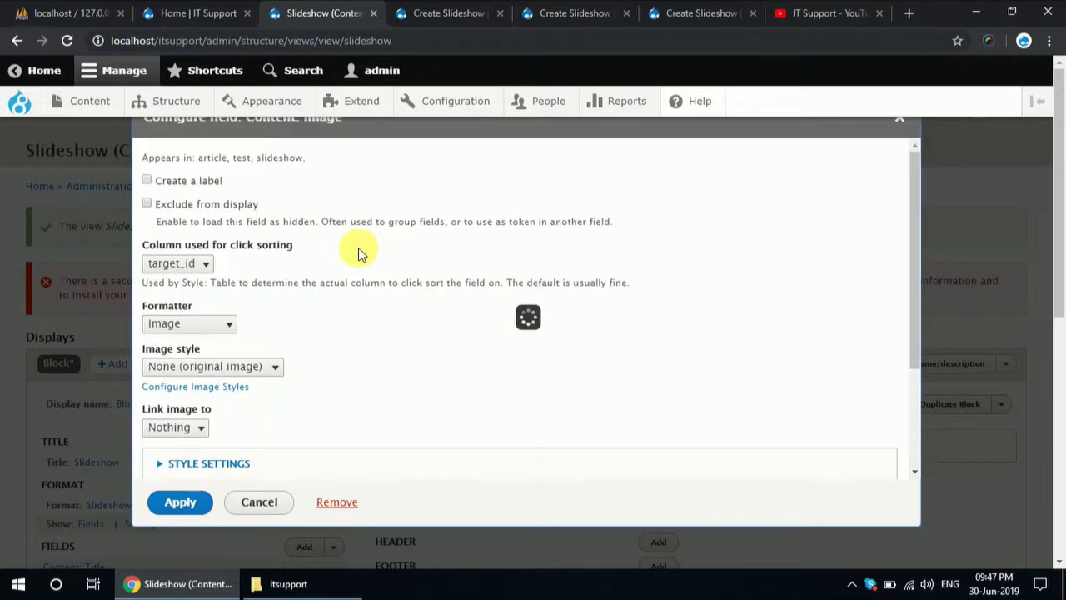
- Keep the Image field's formatter as Image and its image style as None (original image)
scroll(225, 334, down, 2)
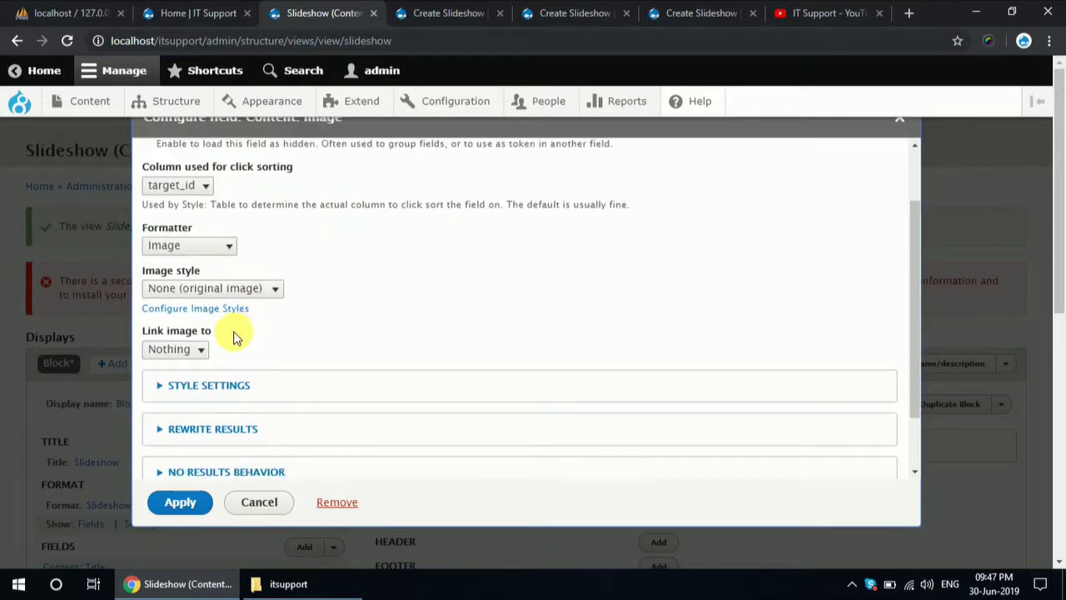
scroll(237, 249, up, 1)
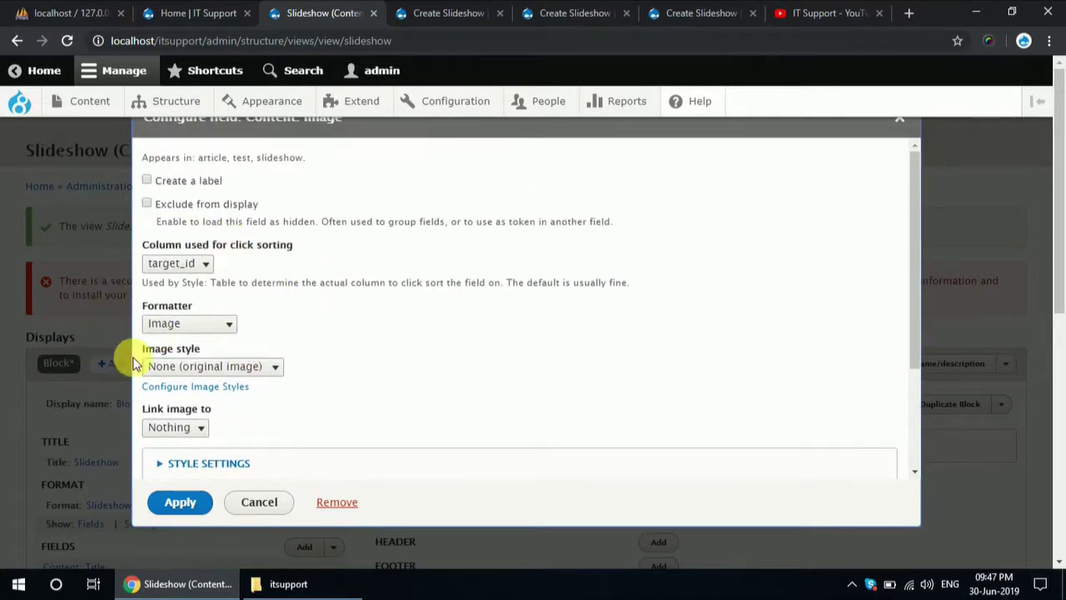
click(185, 323)
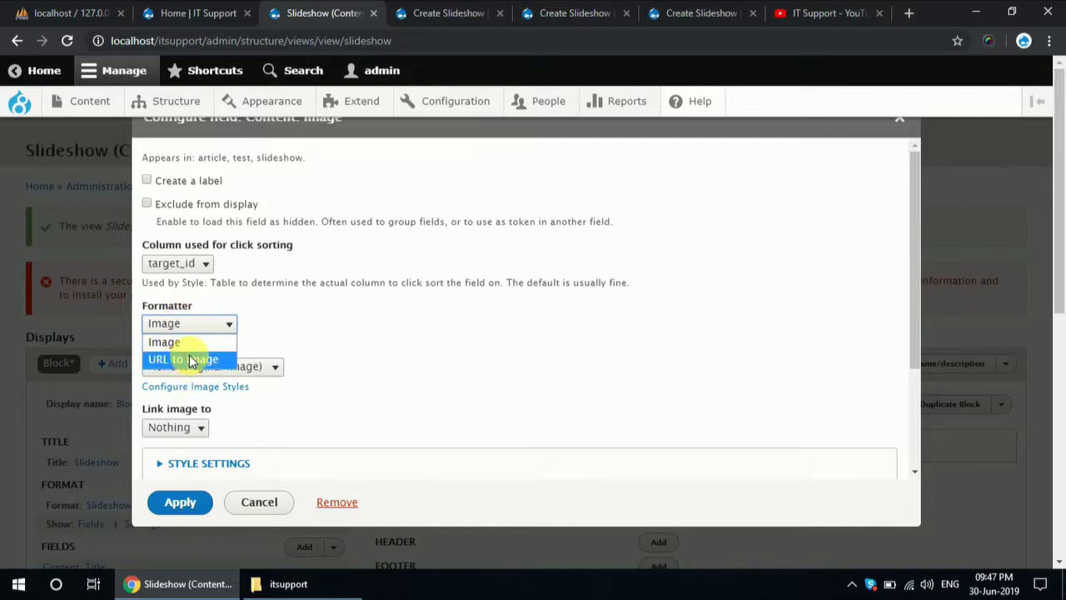
click(179, 341)
click(232, 368)
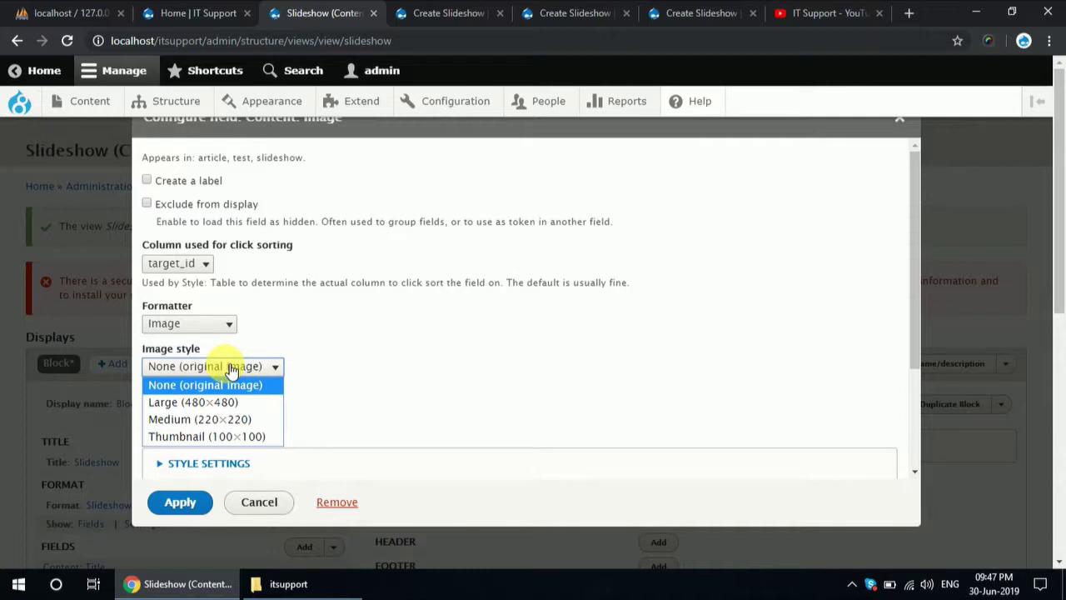
click(440, 369)
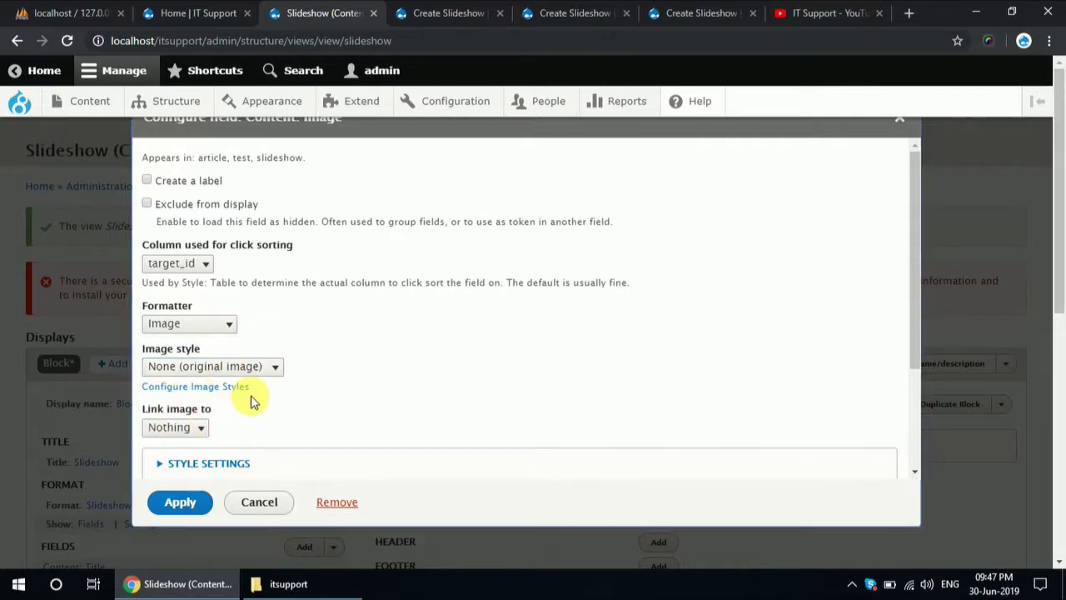
- Leave the image linked to Nothing and apply the Image field configuration
scroll(250, 398, down, 2)
scroll(233, 391, down, 1)
scroll(255, 364, up, 2)
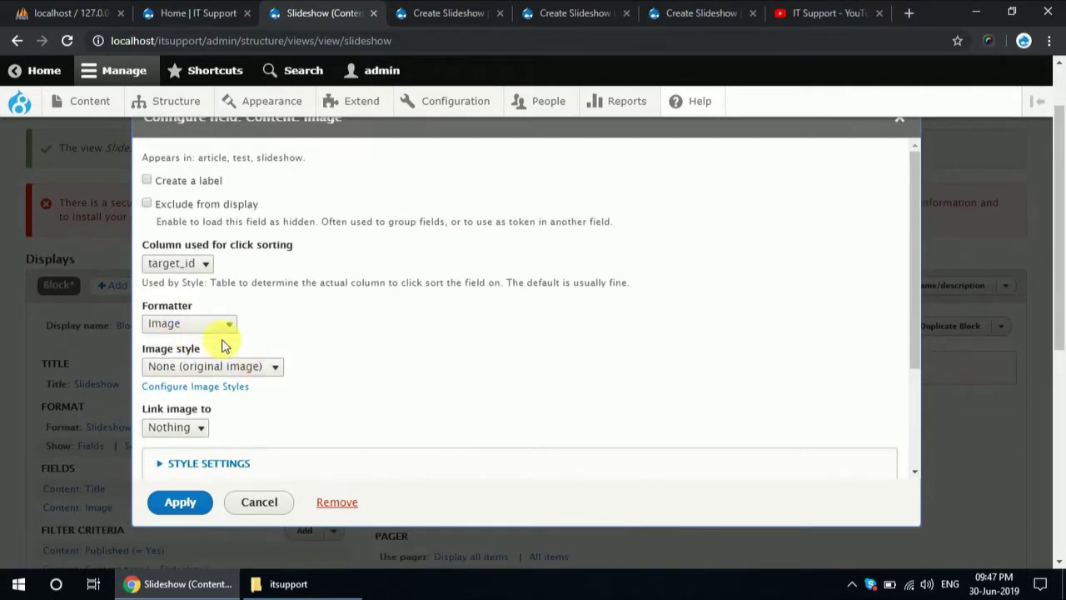
scroll(263, 379, down, 2)
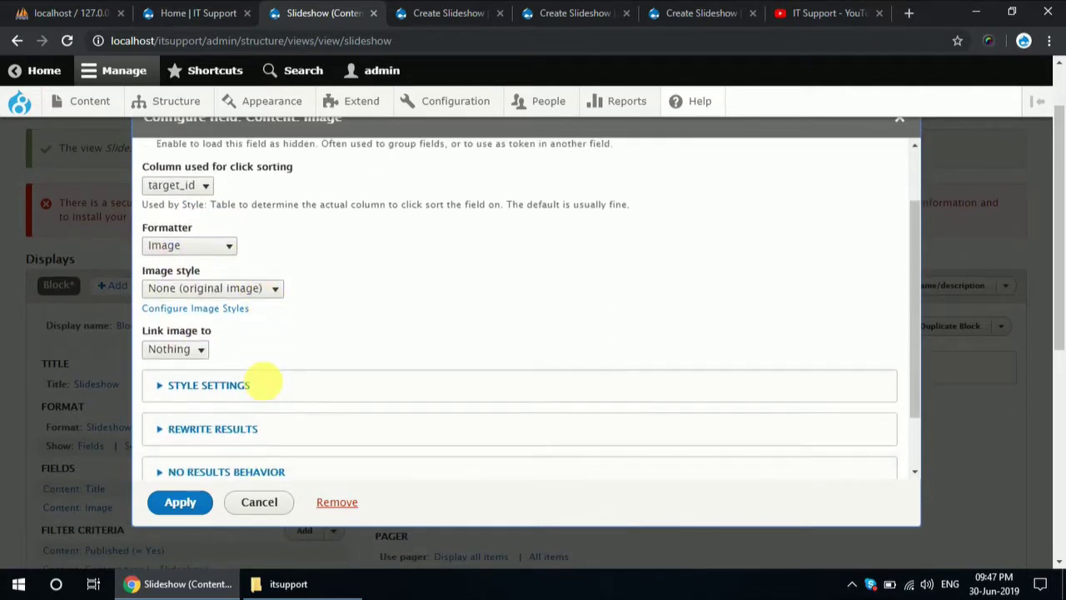
click(186, 352)
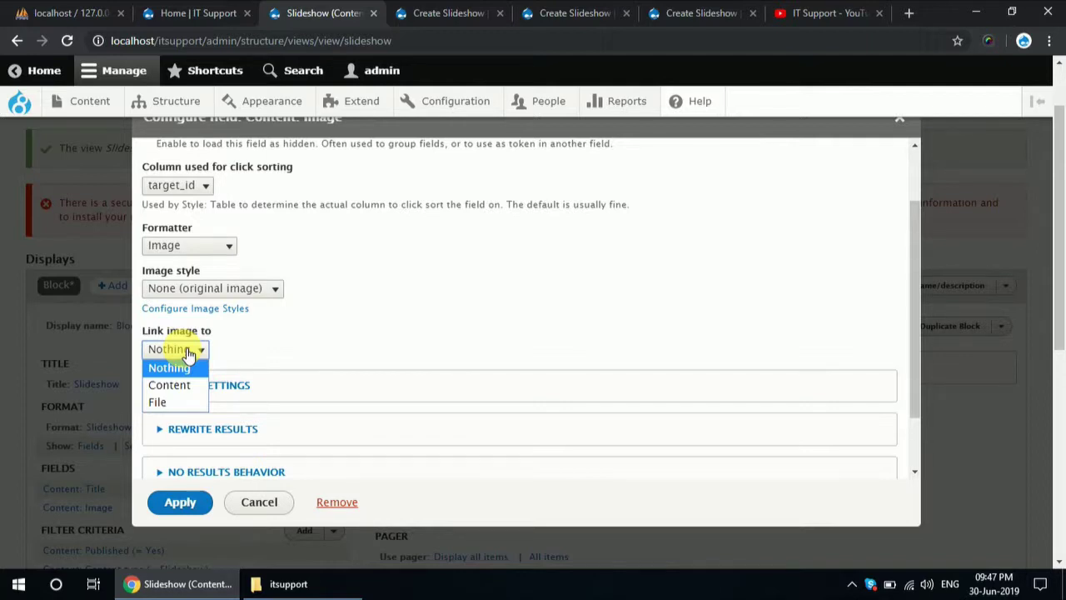
click(304, 332)
scroll(239, 324, down, 2)
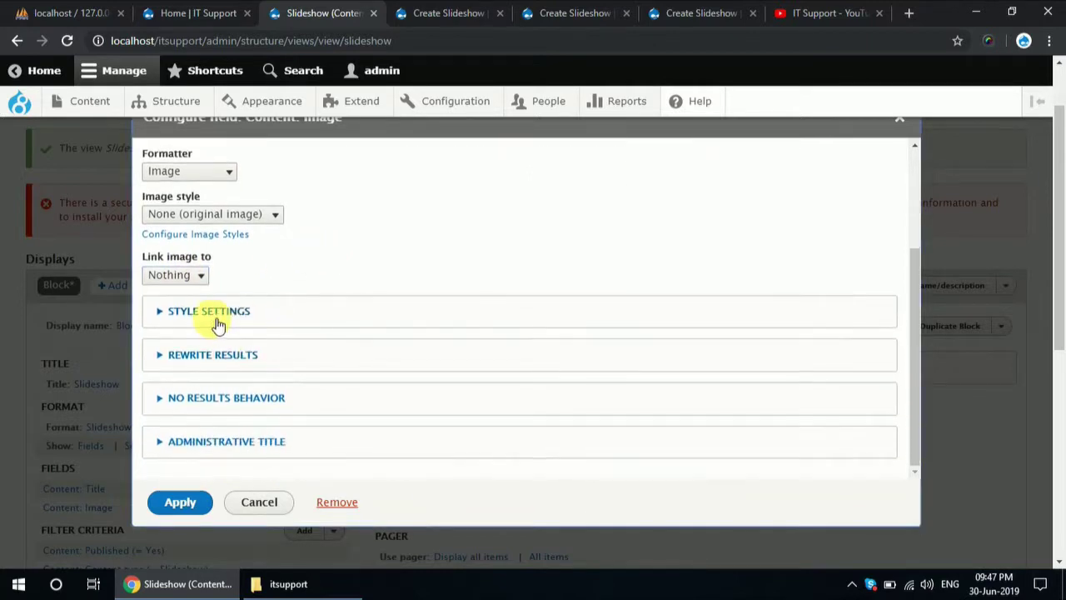
click(178, 502)
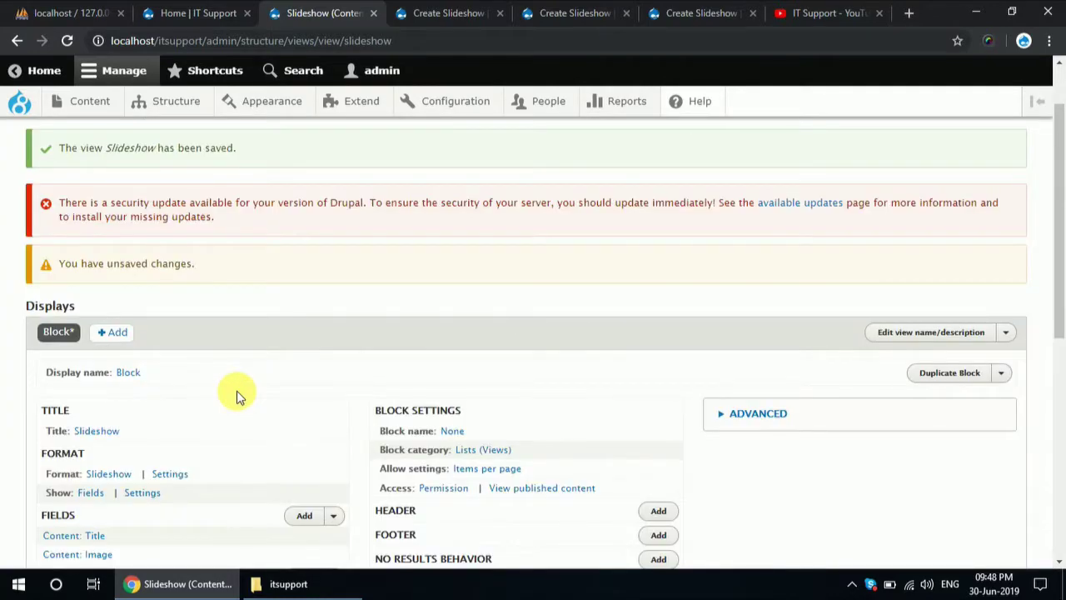
- Review the Slideshow view's preview and field list, and switch to the first Create Slideshow form
scroll(237, 391, down, 3)
scroll(242, 392, down, 3)
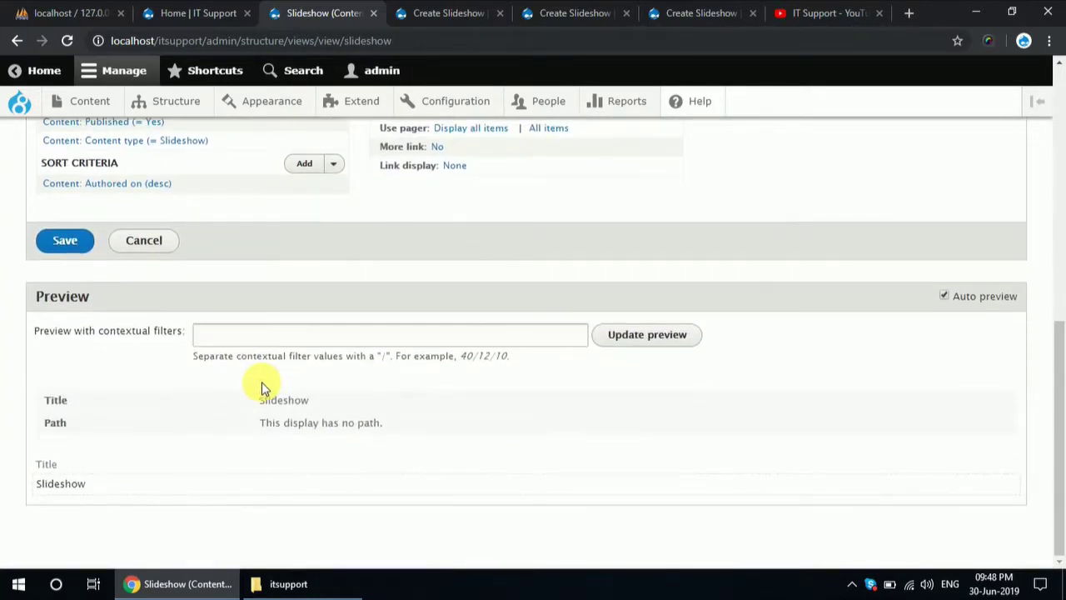
scroll(250, 385, up, 3)
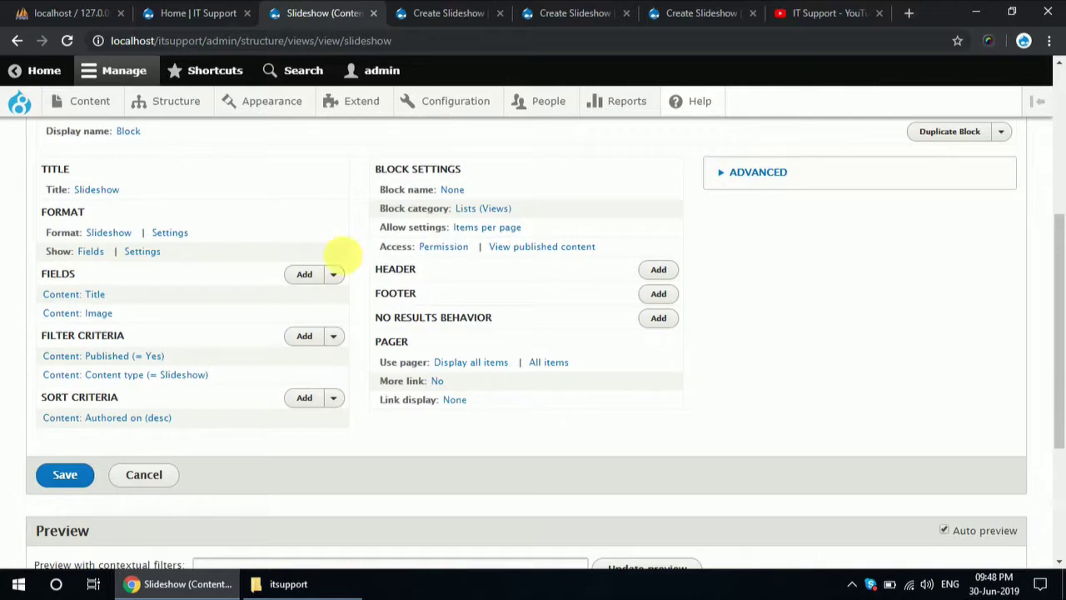
click(446, 15)
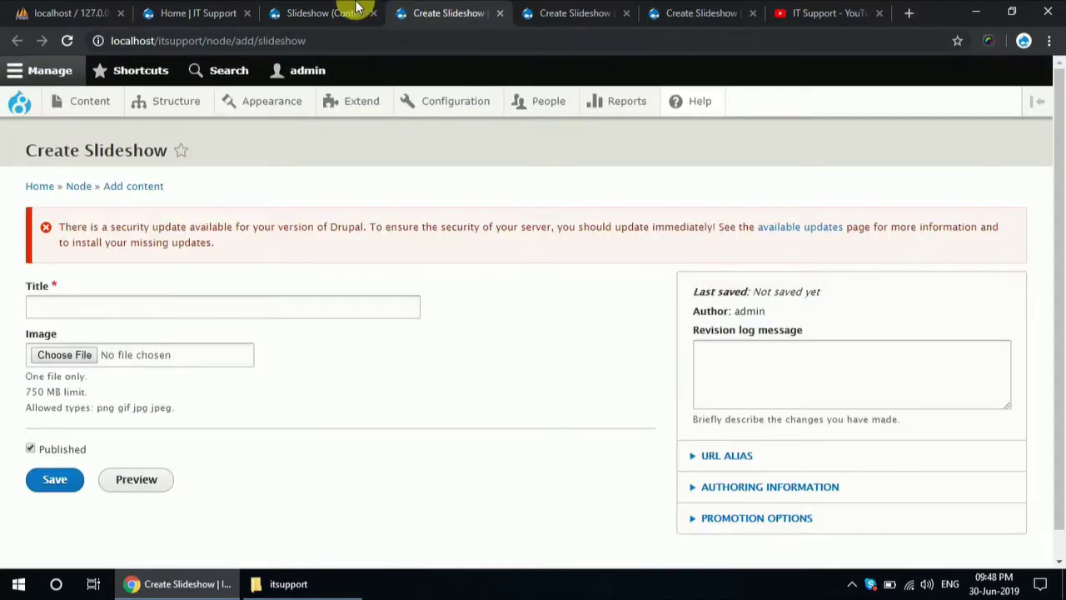
- Examine the preview area of the Slideshow view, and return to the first Create Slideshow form
click(350, 12)
scroll(369, 341, down, 3)
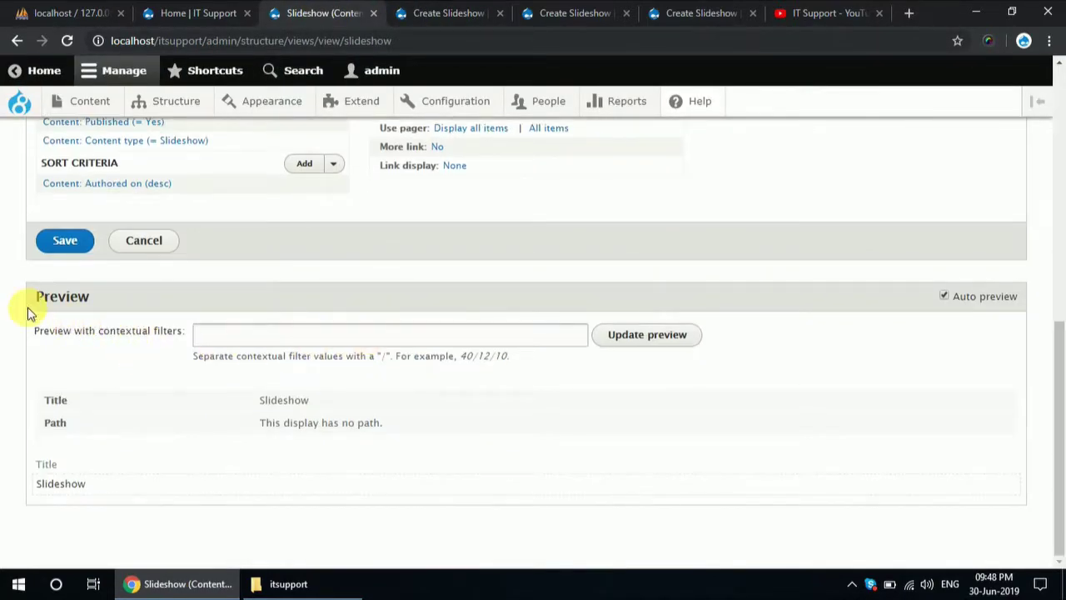
drag(12, 293, 1060, 583)
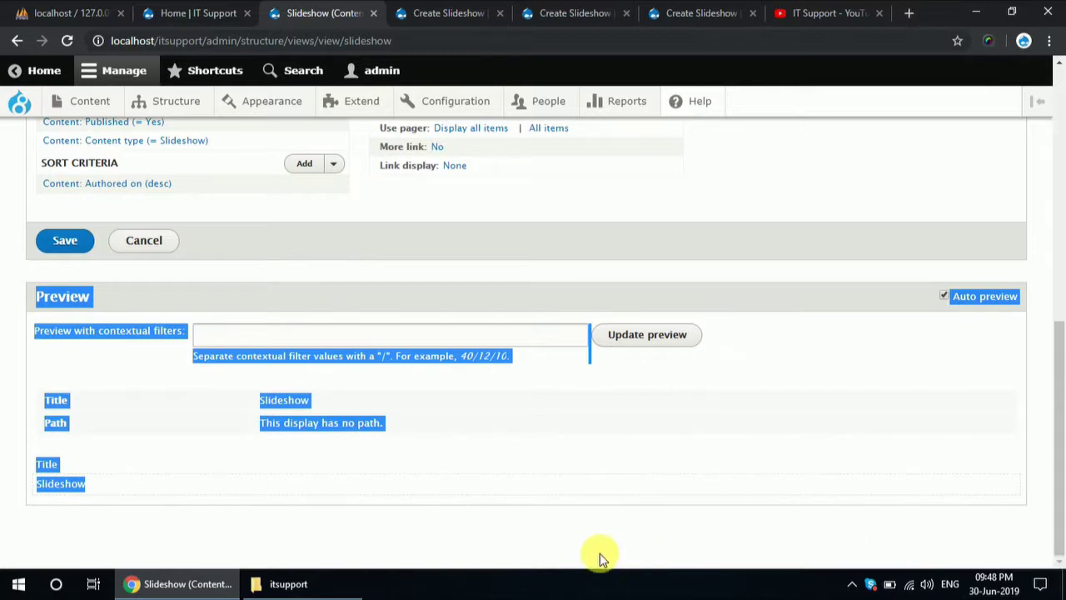
click(533, 533)
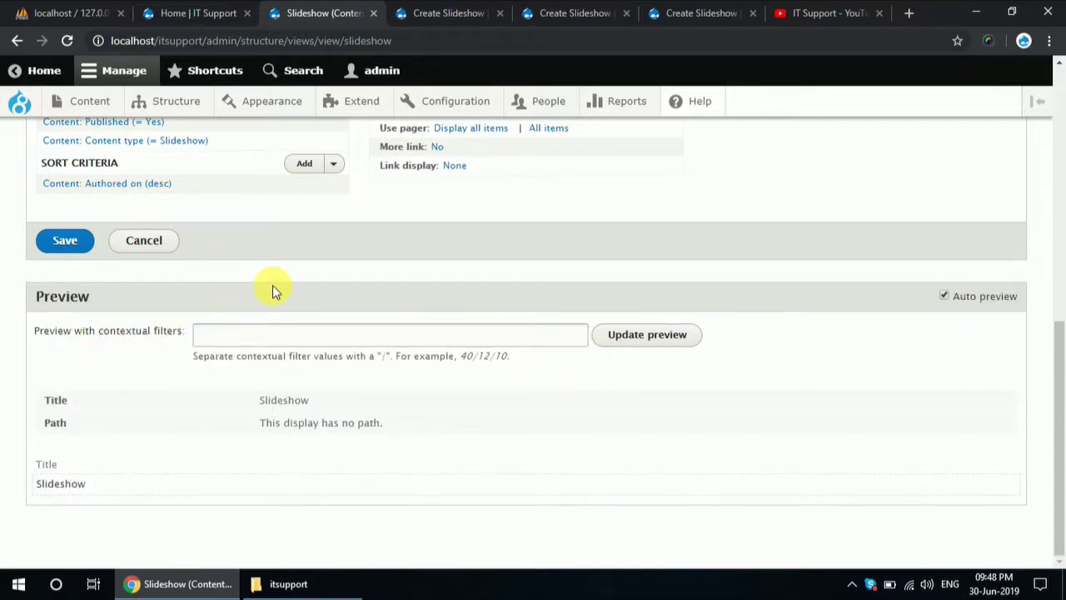
click(442, 11)
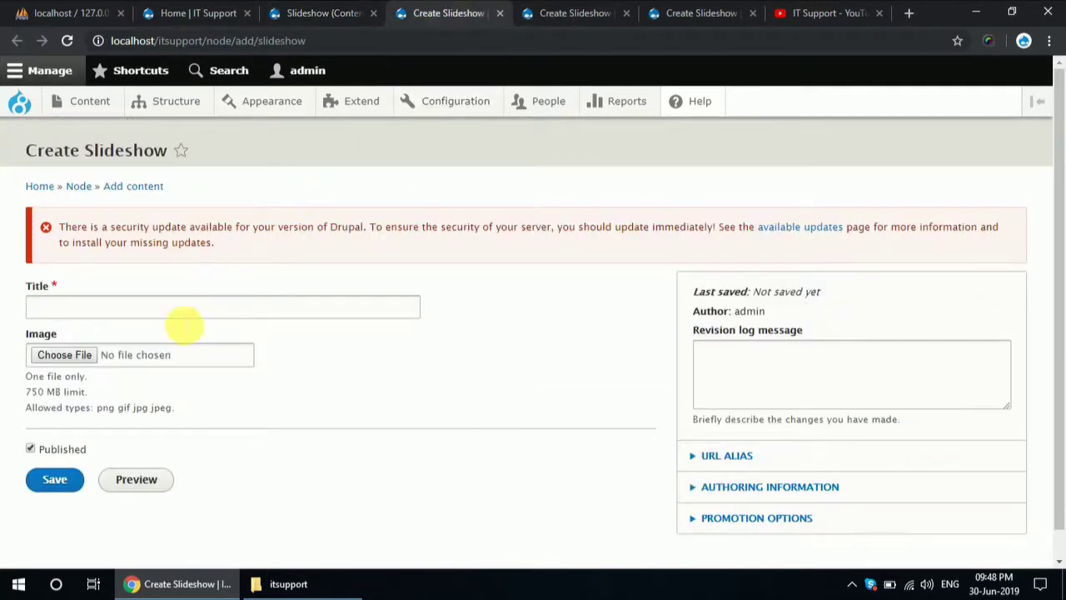
- Enter "Slide 1" as the title in the first Create Slideshow form
click(170, 315)
text(SLide)
key(BackSpace)
key(BackSpace)
text(lide 1)
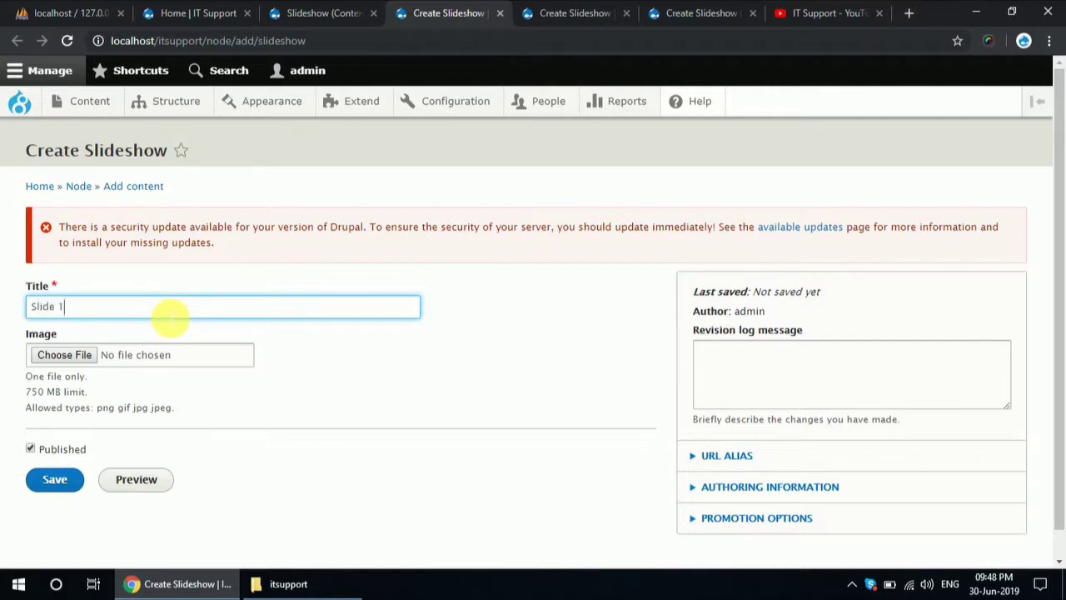
- Attach "image 1" from the Pictures folder as the image of the first slide
click(84, 353)
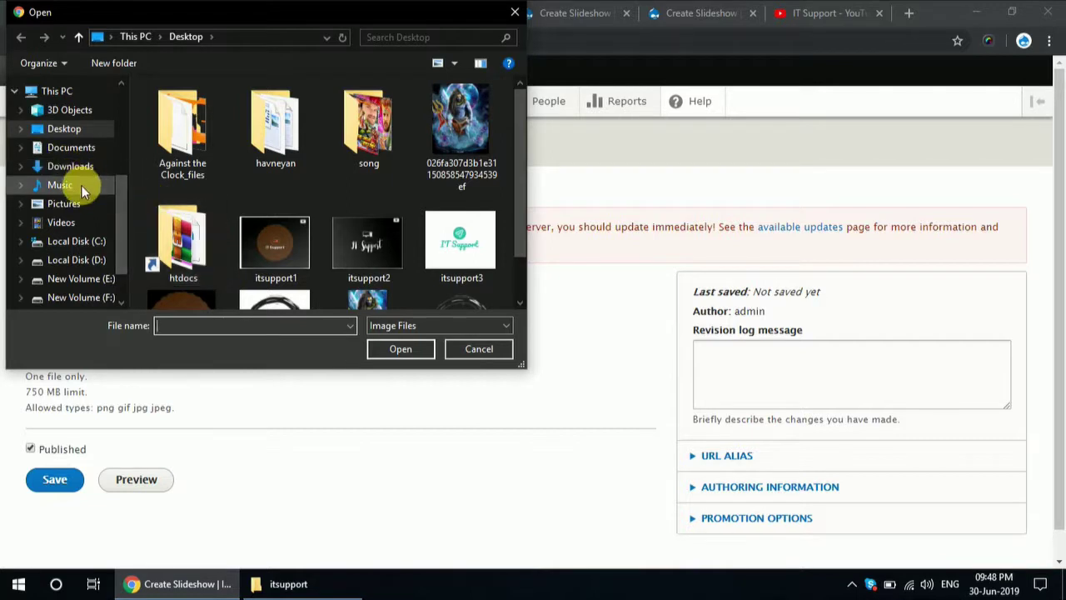
scroll(78, 190, down, 2)
scroll(82, 208, up, 3)
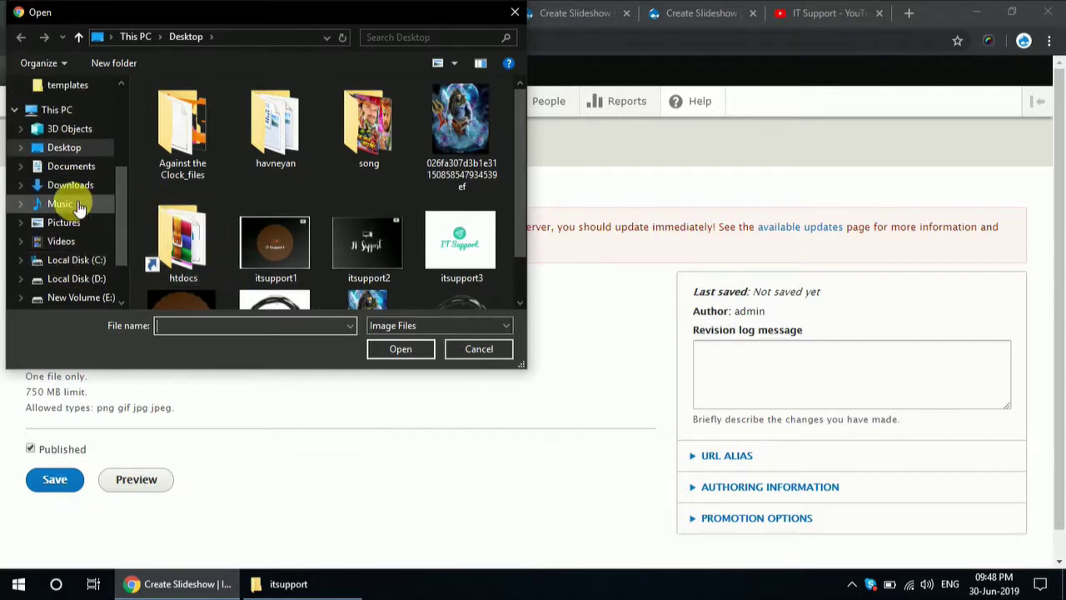
click(82, 222)
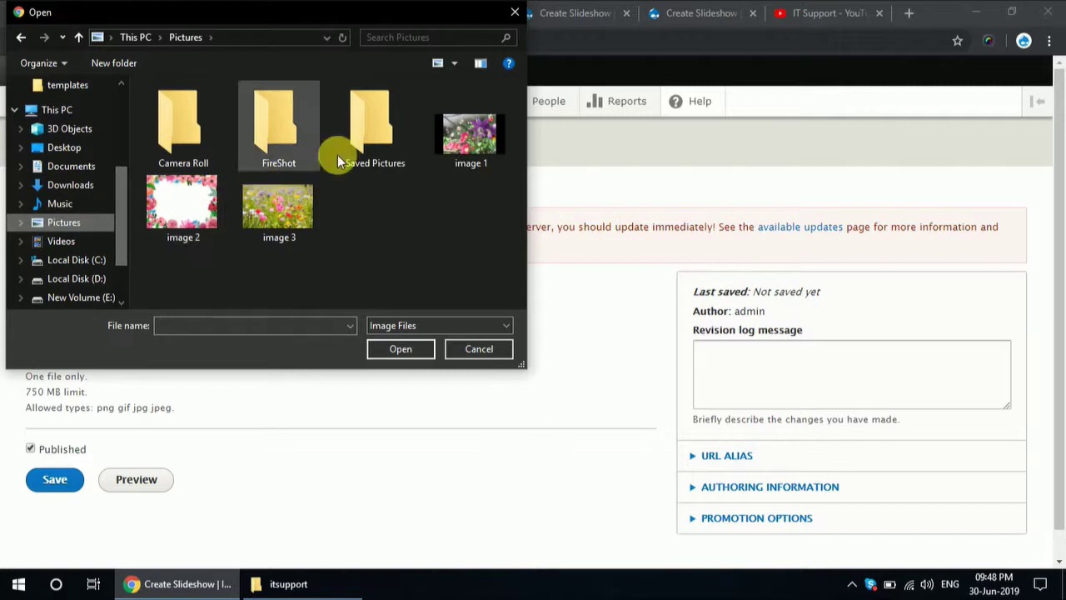
click(437, 125)
click(398, 344)
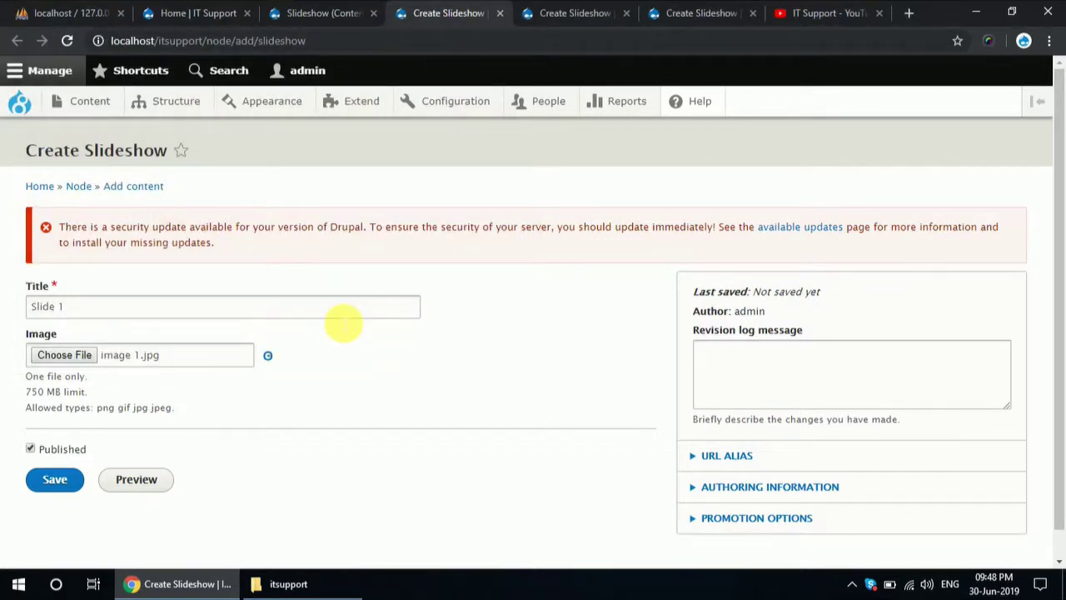
- Copy the title "Slide 1" into the second Create Slideshow form and attach "image 2" from the Pictures folder
double_click(276, 317)
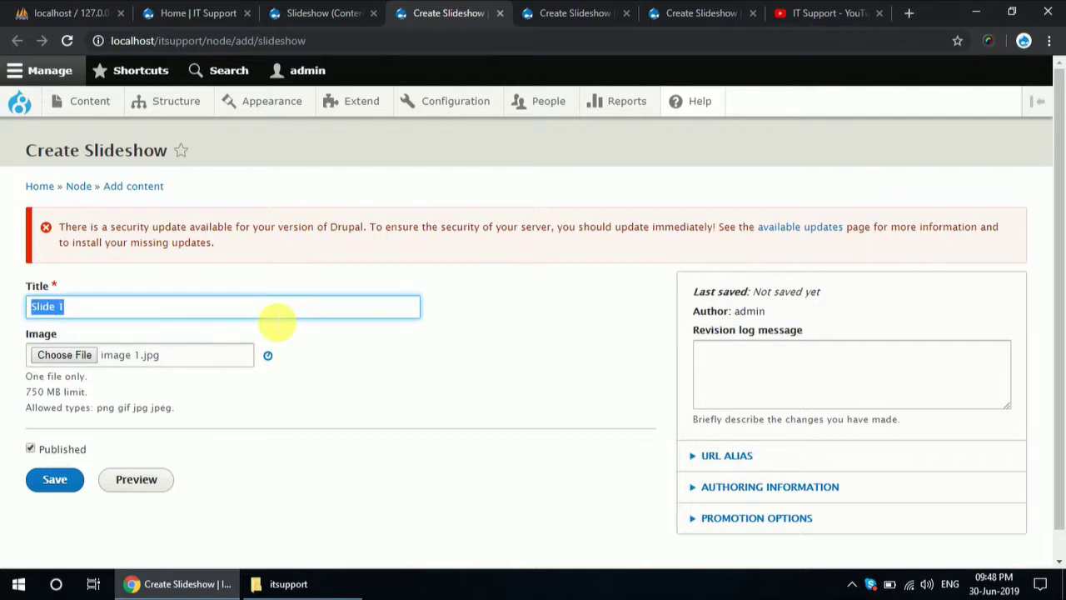
click(566, 7)
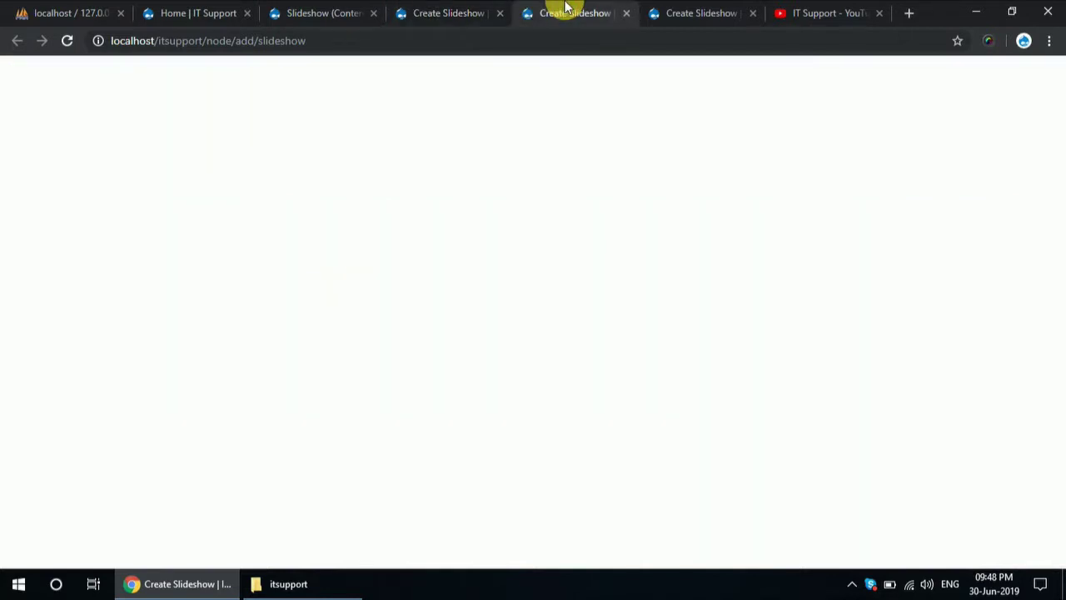
click(156, 308)
text(Slide 1)
click(81, 355)
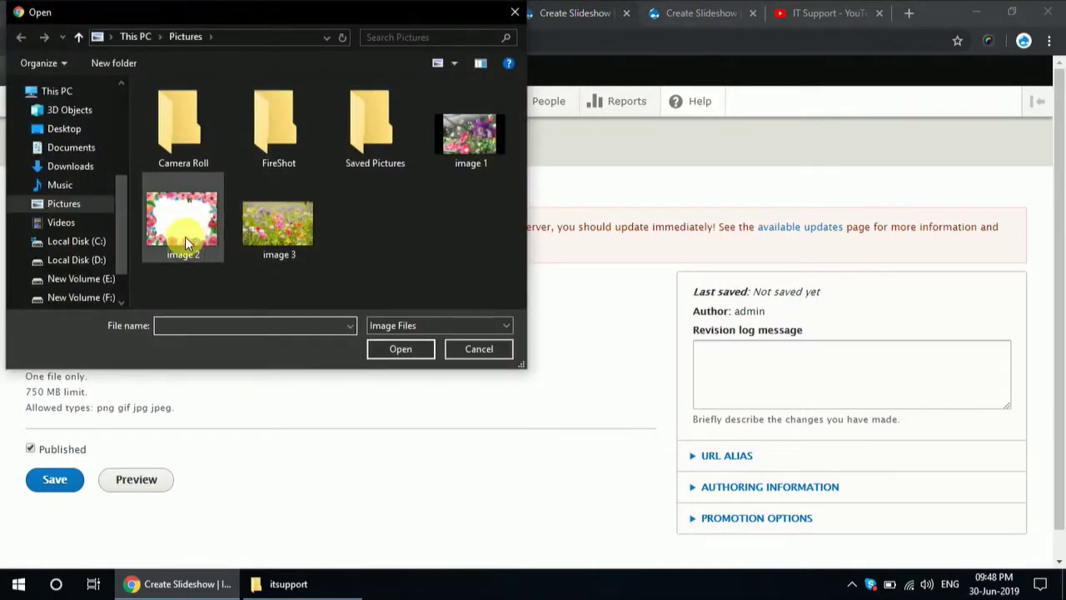
click(185, 243)
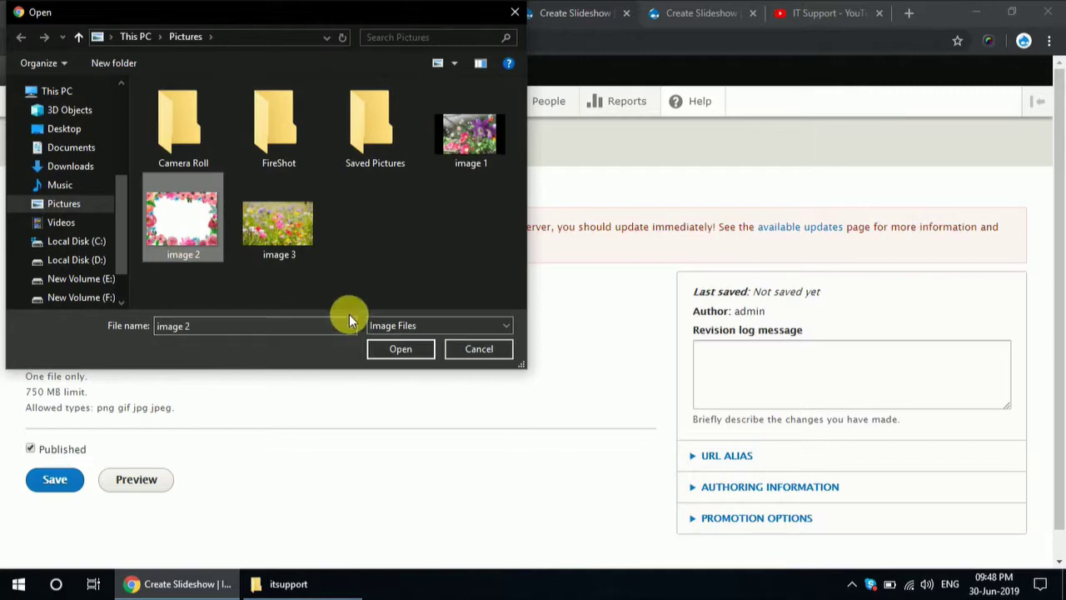
click(389, 348)
- Return to the first Create Slideshow form and save the slide that uses image 1.jpg
click(464, 12)
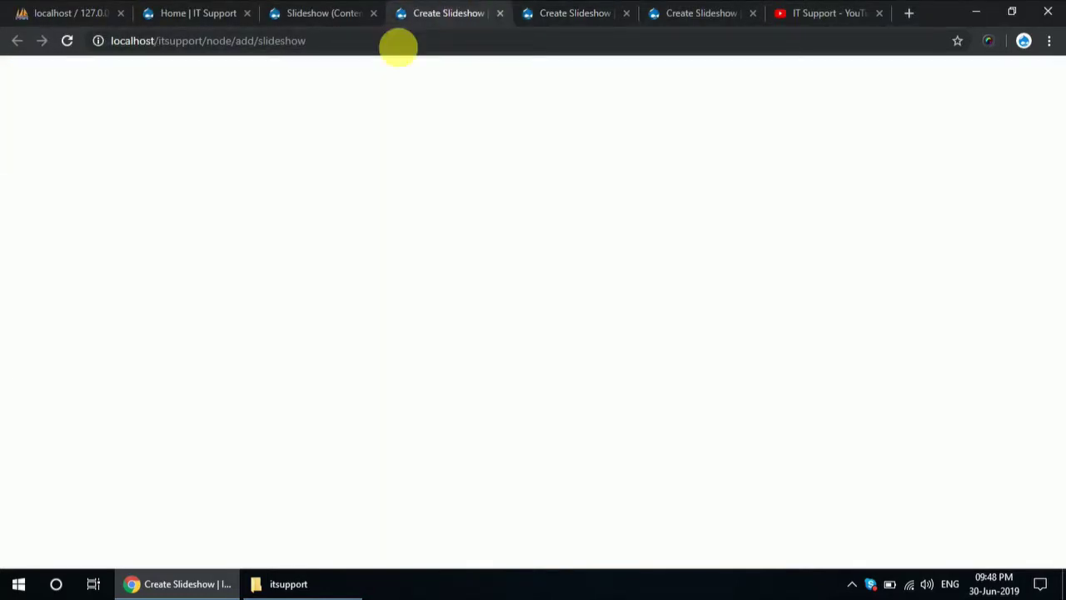
scroll(133, 400, down, 1)
click(53, 486)
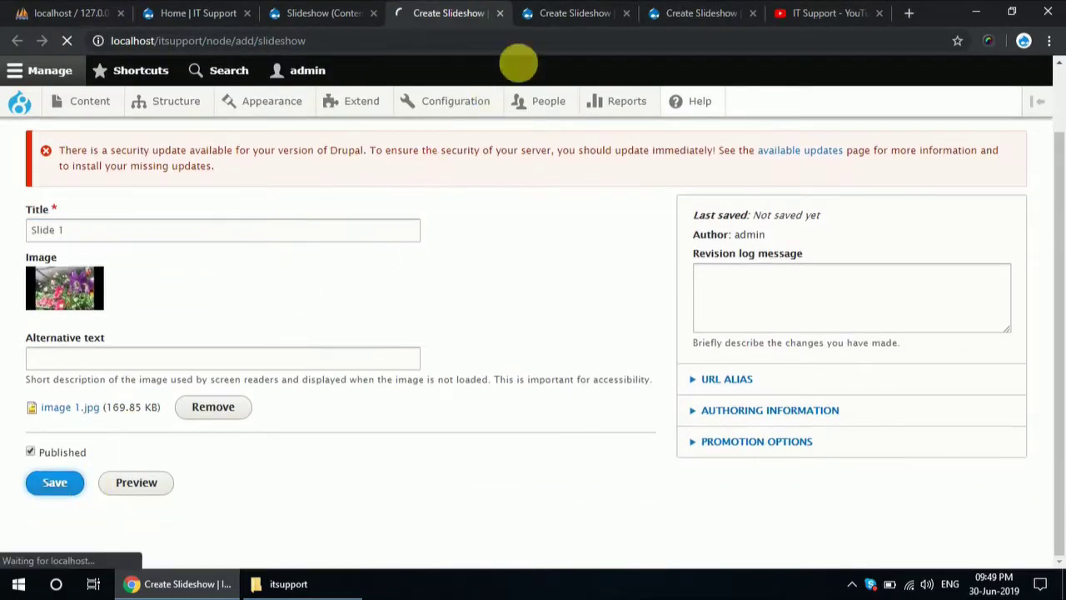
- Save the slide that uses image 2.png, retitle it "Slide 2" and save it again
click(573, 13)
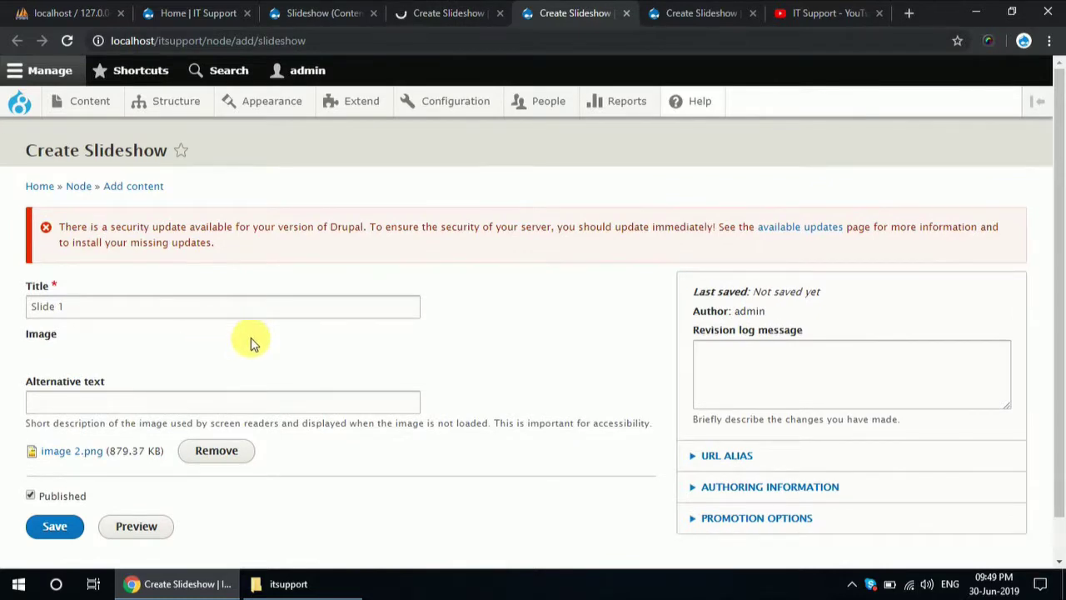
scroll(250, 335, down, 1)
click(55, 484)
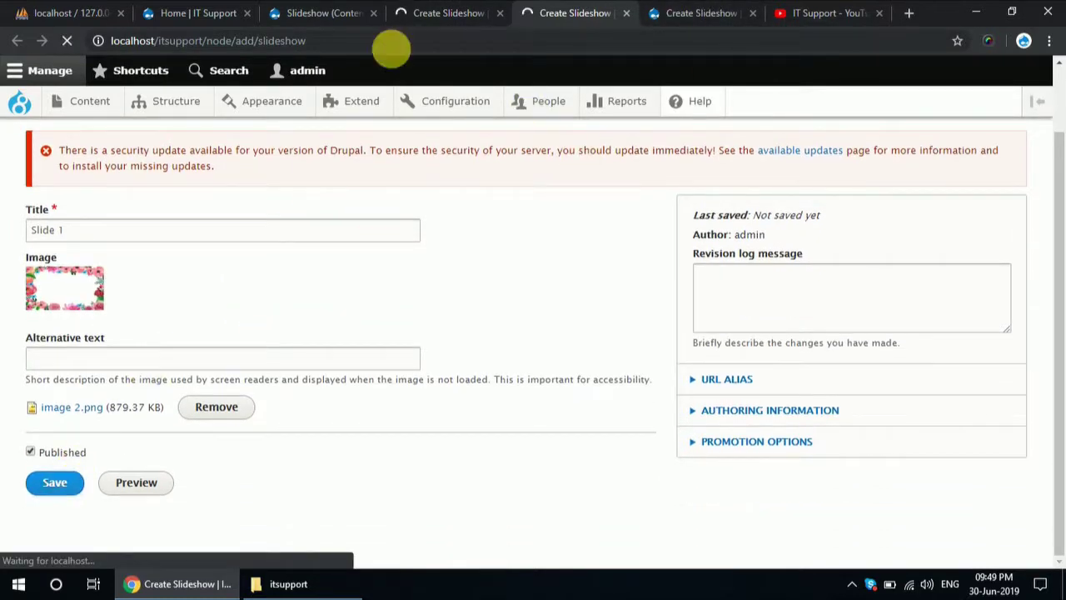
click(113, 238)
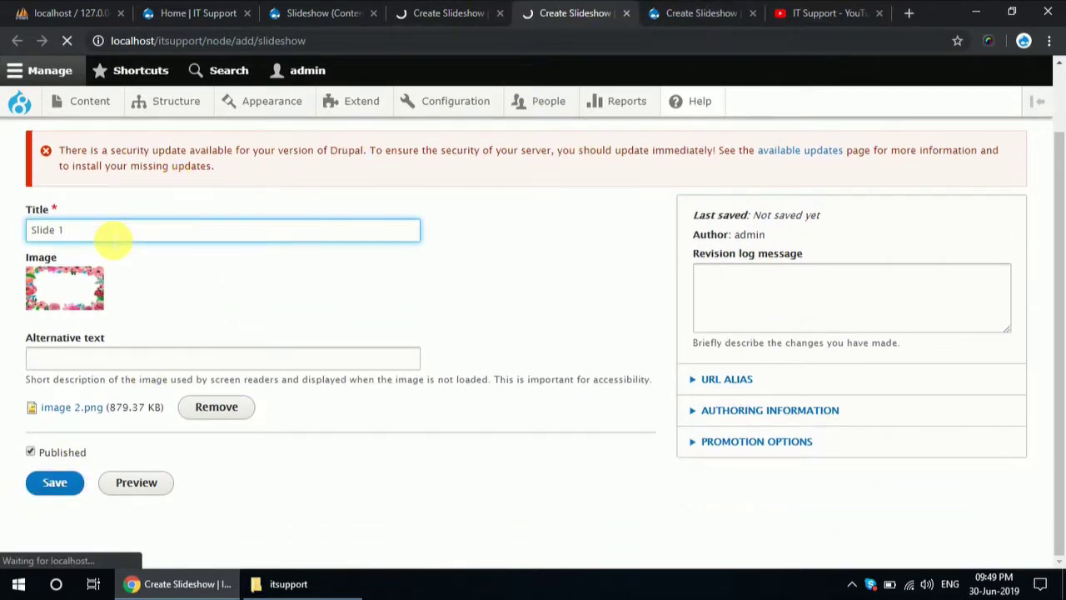
text(2)
click(54, 483)
- Enter "Slide 3" as the title in the third Create Slideshow form and choose "image 3" as its image
click(673, 6)
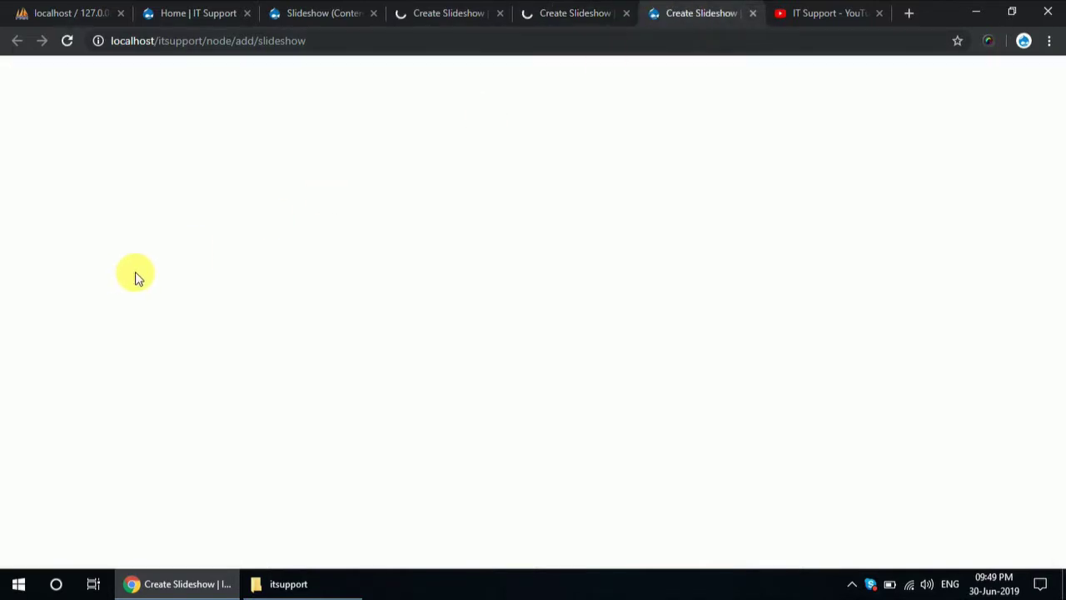
click(125, 315)
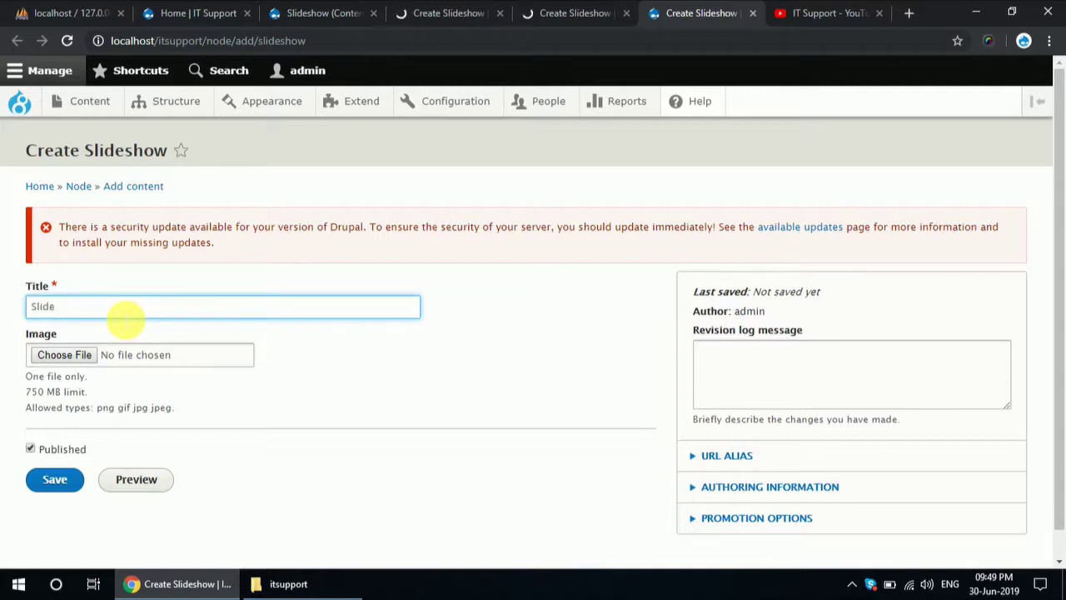
click(73, 356)
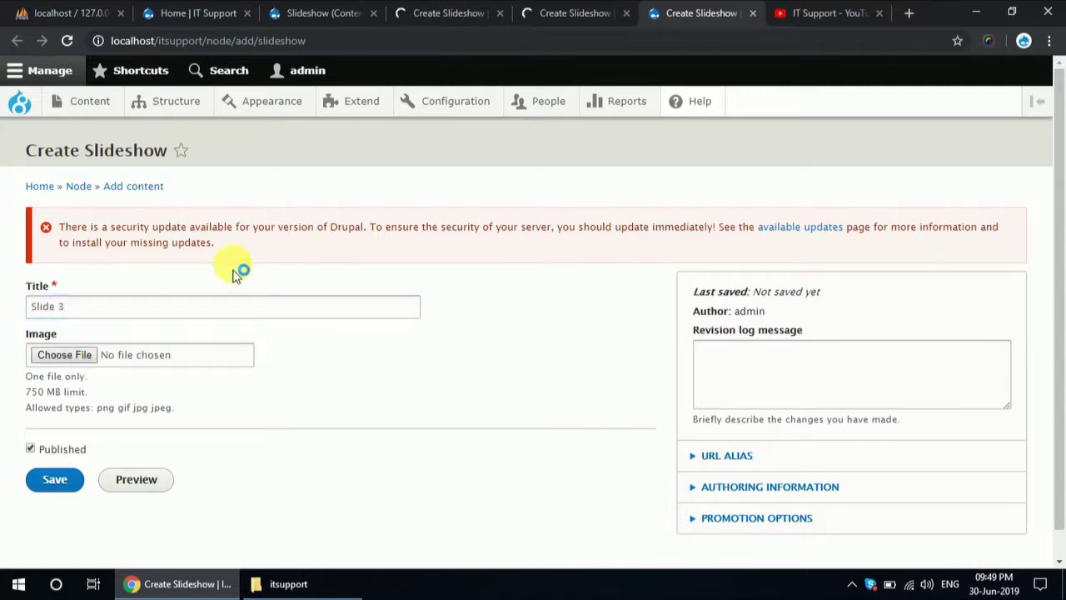
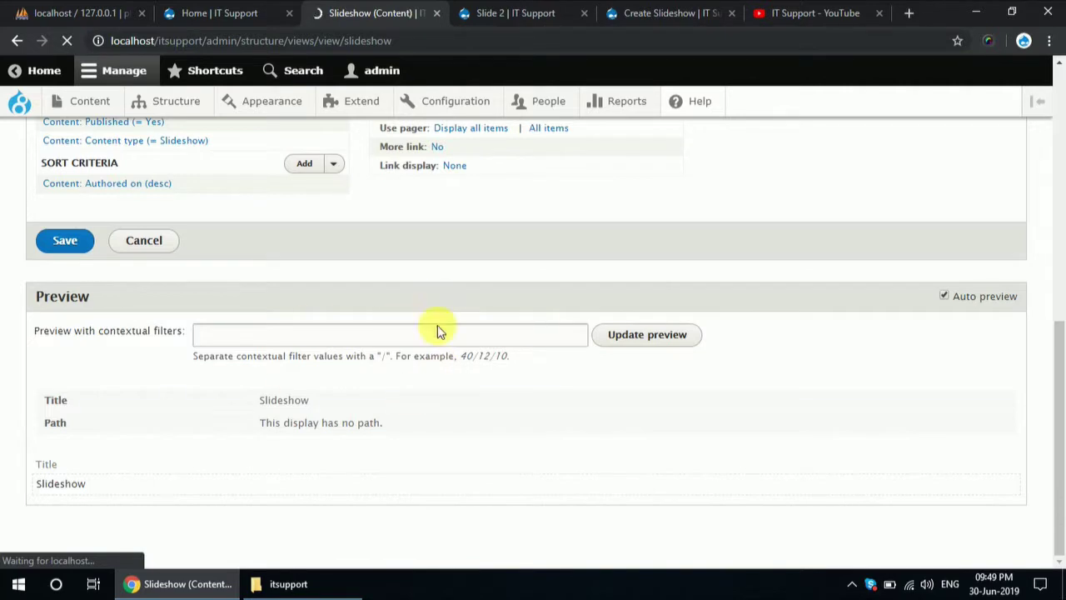
- Close the saved Slide 2 page, and save the Slide 3 content once its image has uploaded
click(534, 12)
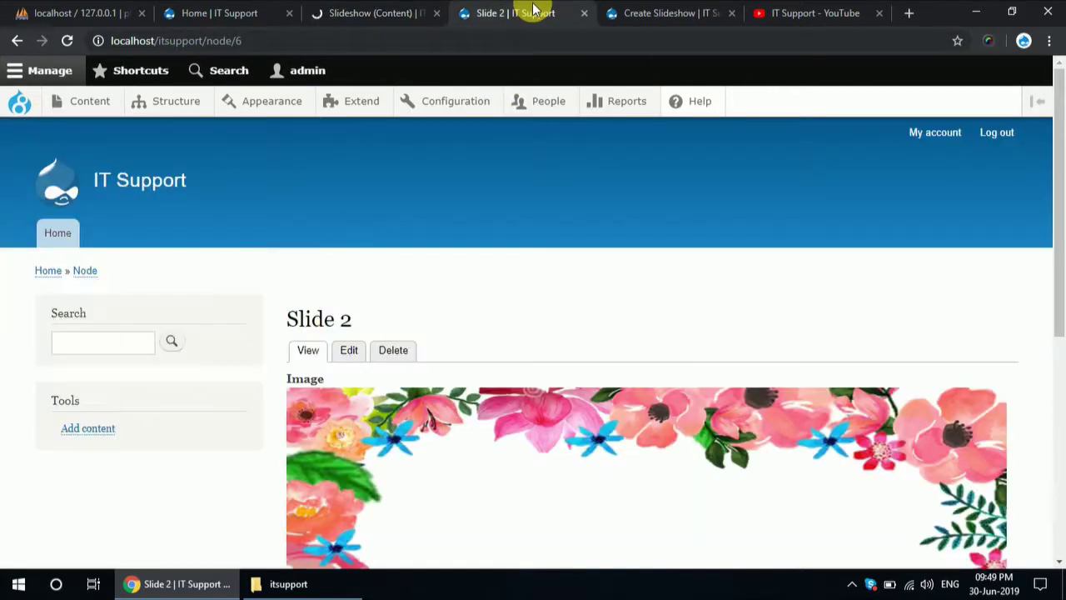
click(586, 13)
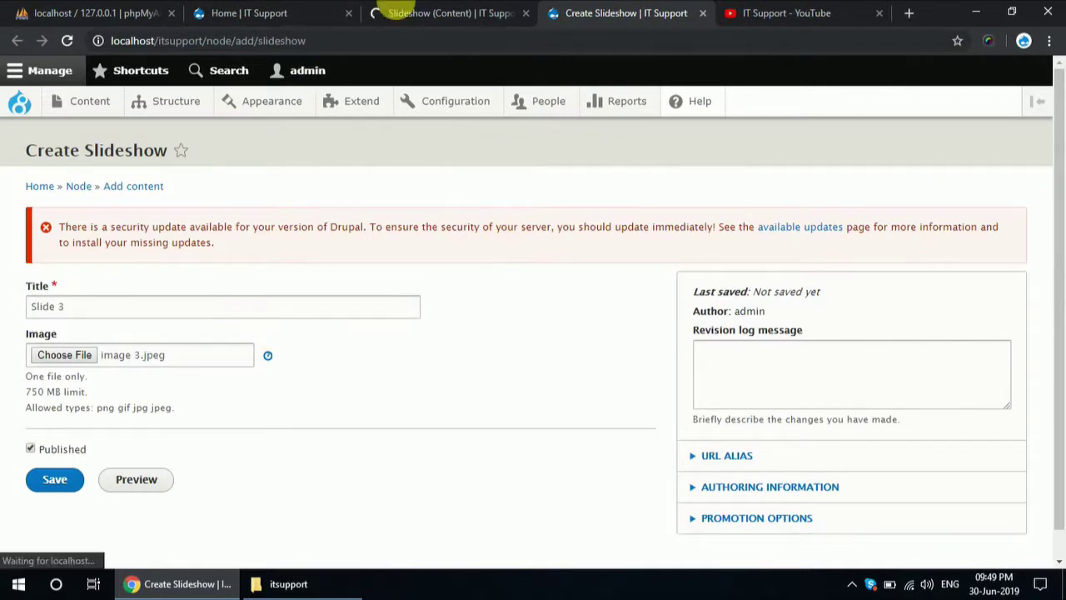
click(441, 10)
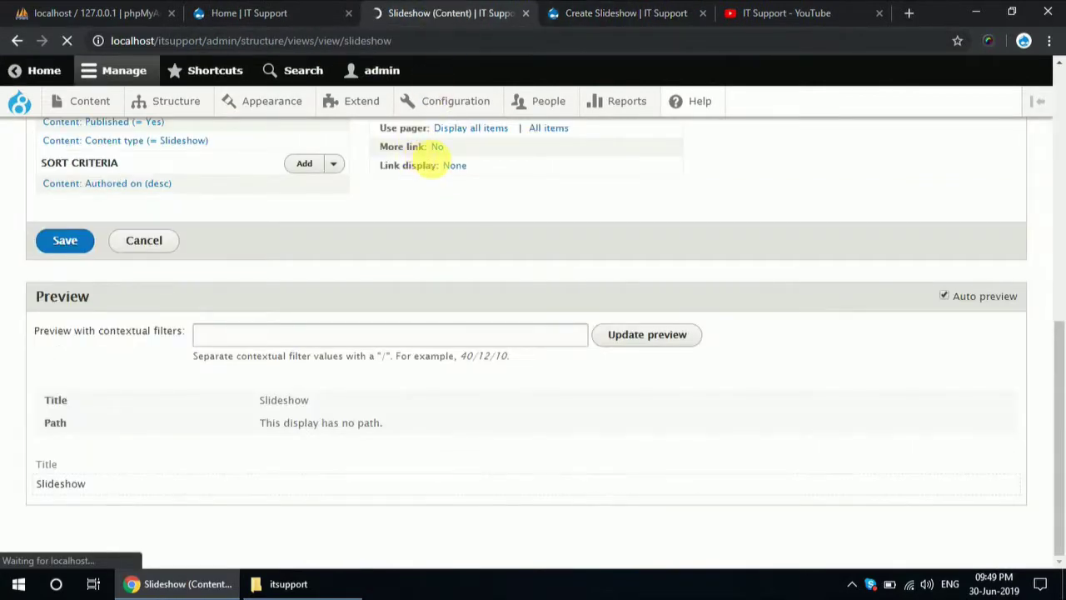
key(ctrl+Tab)
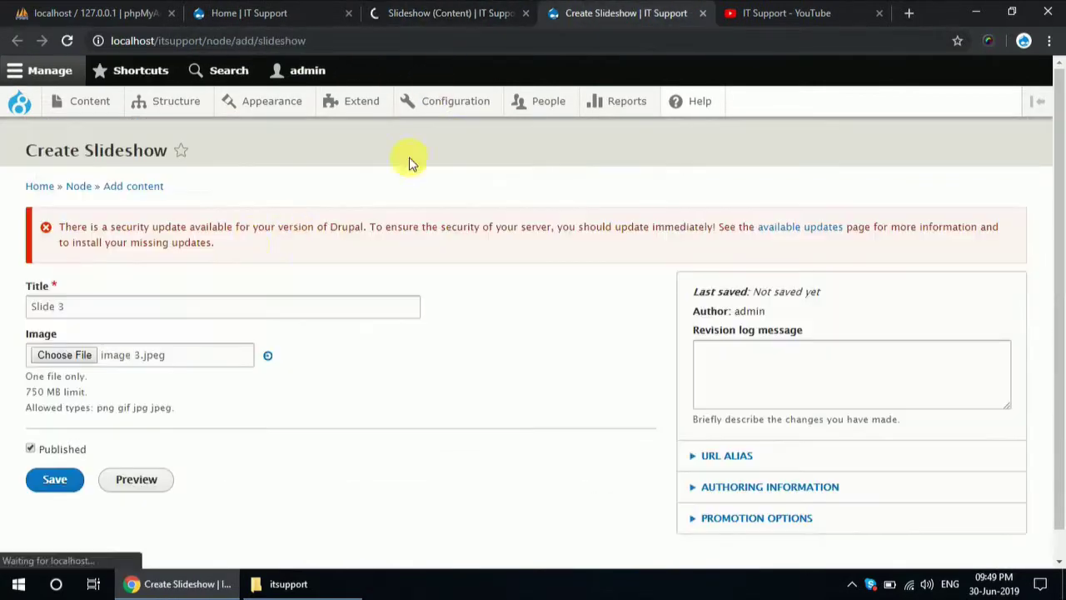
click(386, 7)
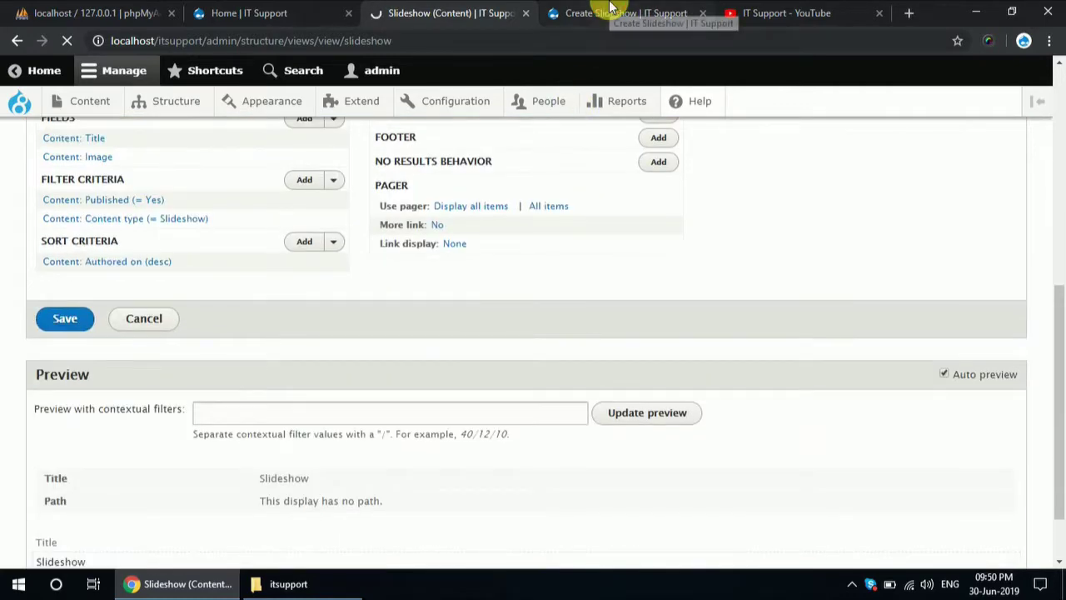
click(610, 8)
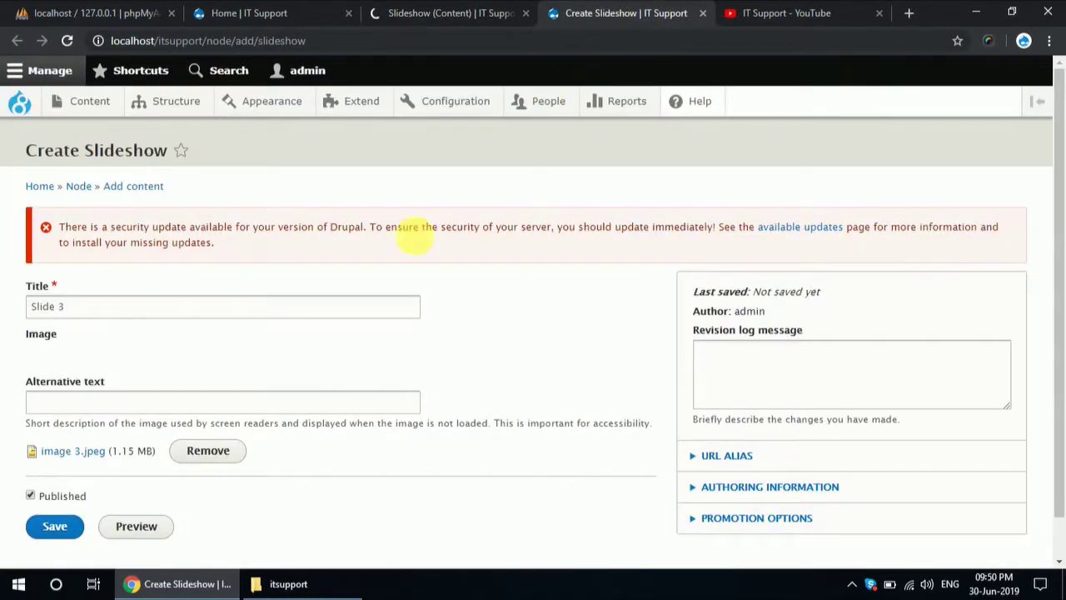
click(54, 526)
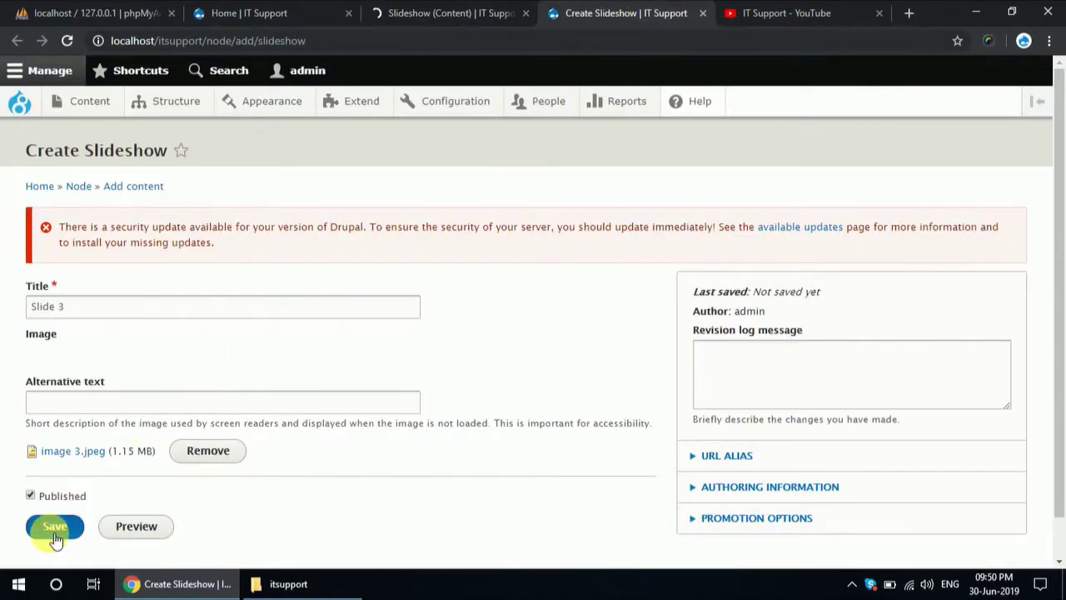
- Review the reloaded Slideshow view's preview from the slide title down to the end of the image
click(424, 10)
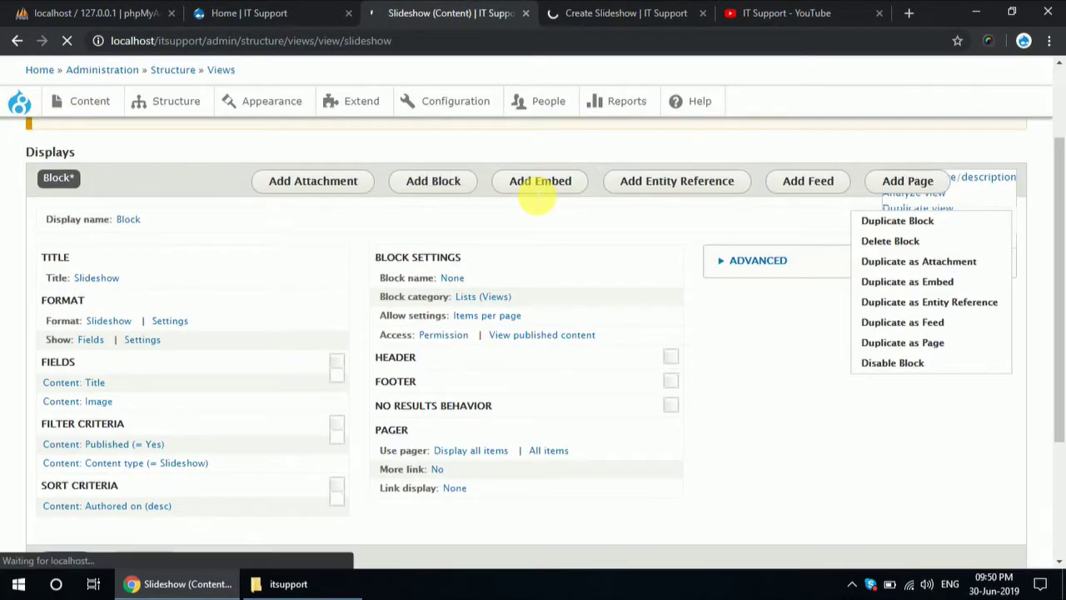
scroll(537, 196, down, 3)
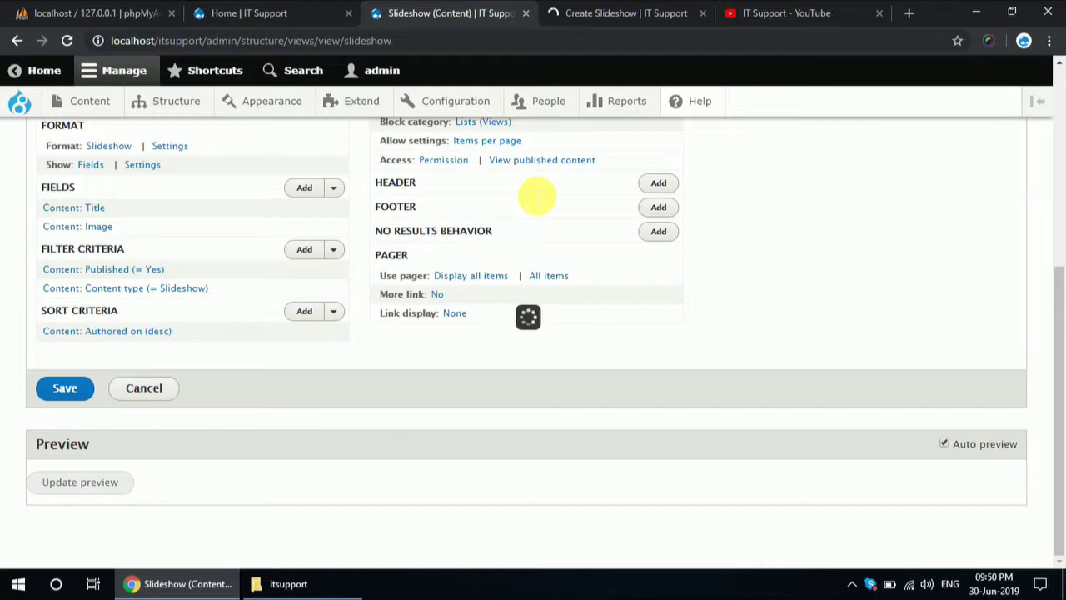
scroll(537, 196, down, 6)
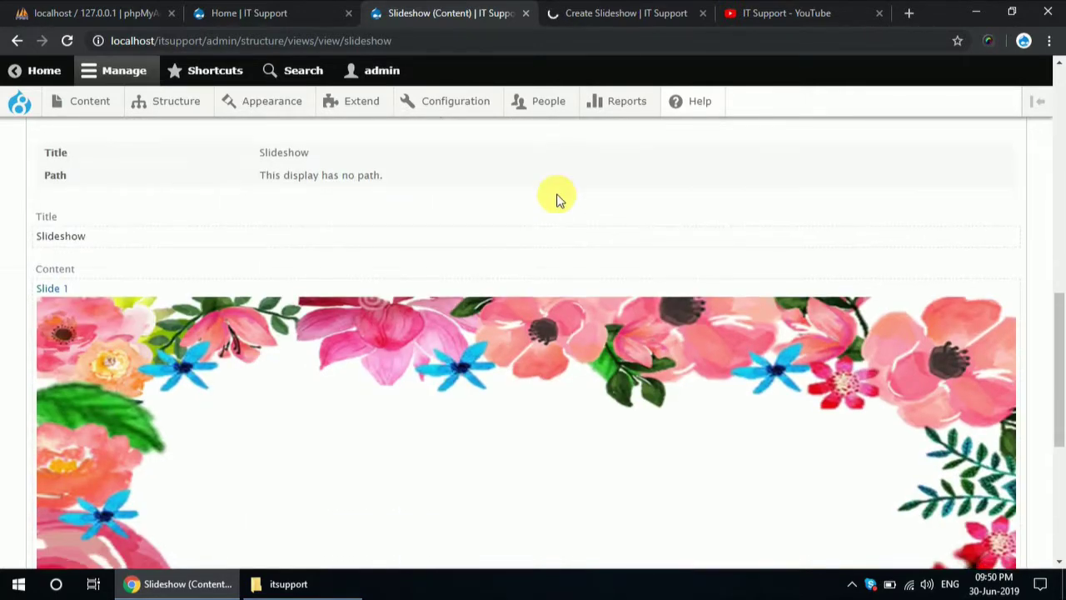
scroll(46, 398, down, 2)
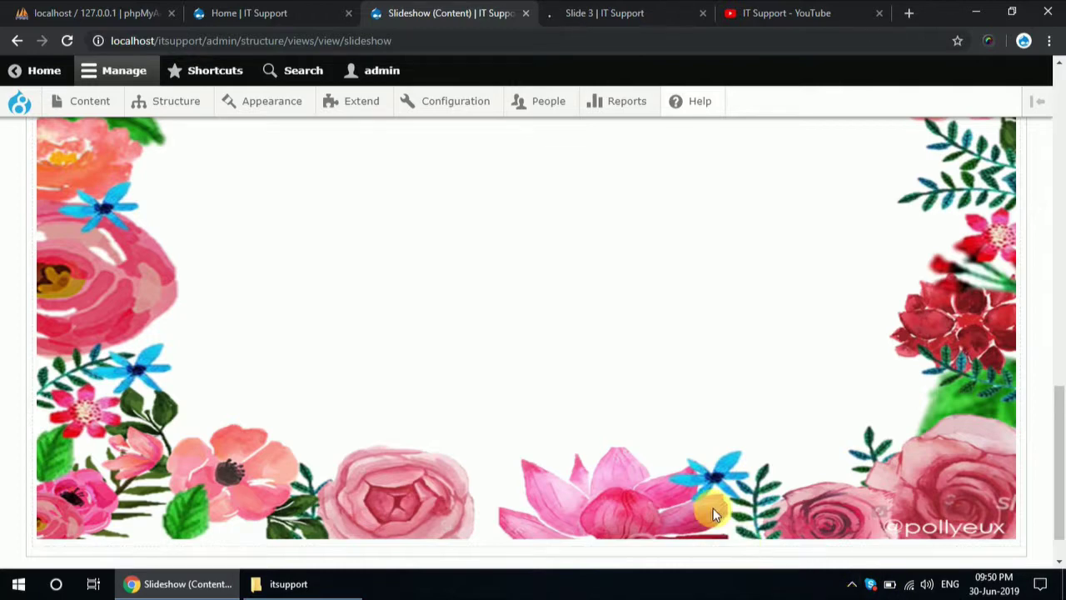
scroll(710, 499, up, 2)
scroll(711, 494, up, 1)
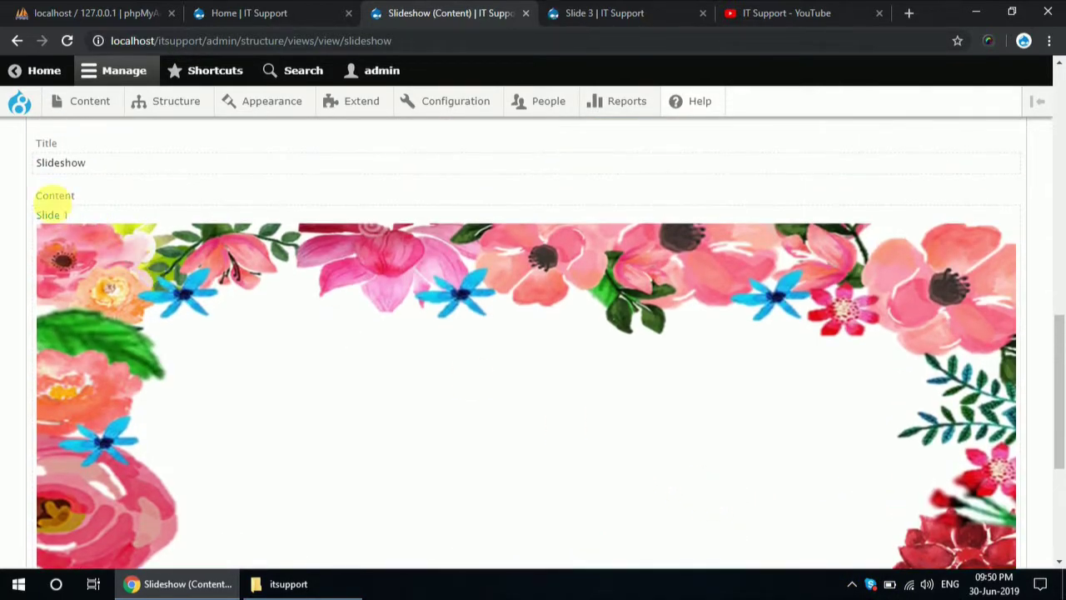
scroll(419, 388, down, 5)
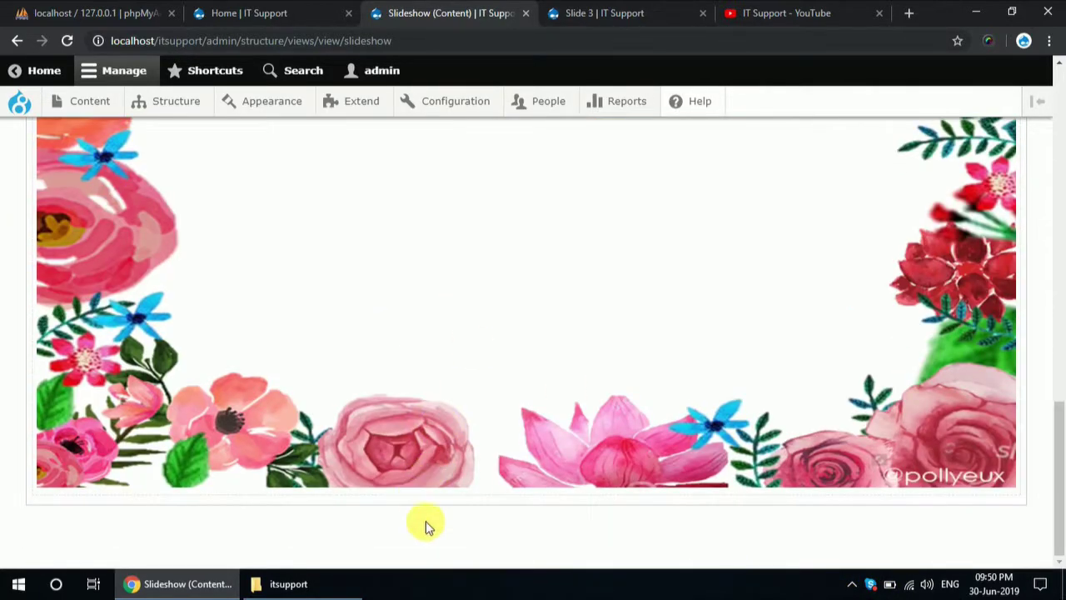
- Open the Slideshow format settings and look through the skin, slideshow type and transition effect choices, keeping the fade effect
scroll(254, 327, up, 10)
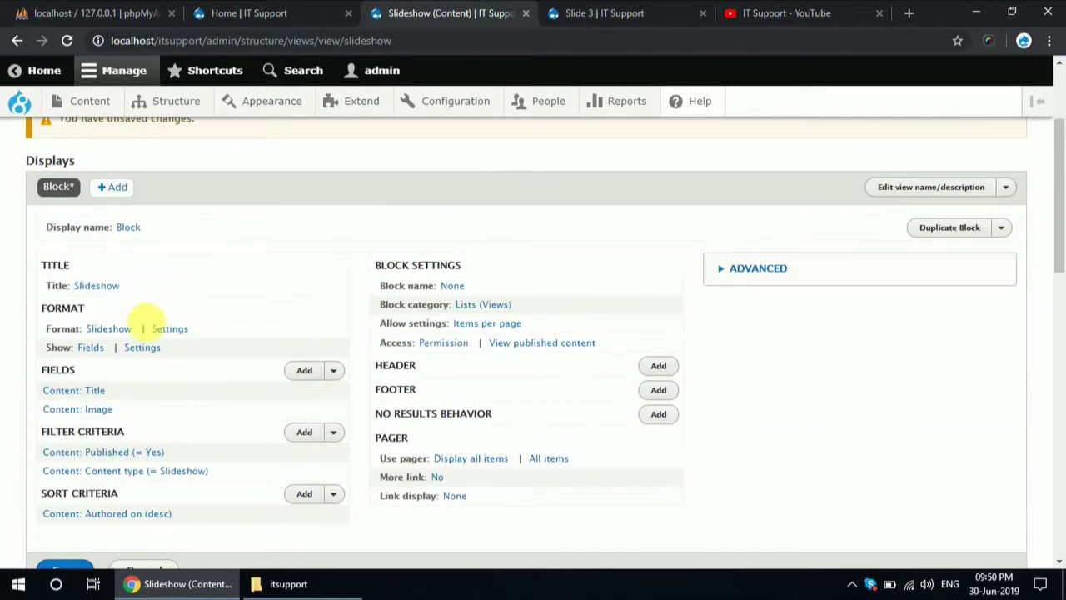
click(165, 330)
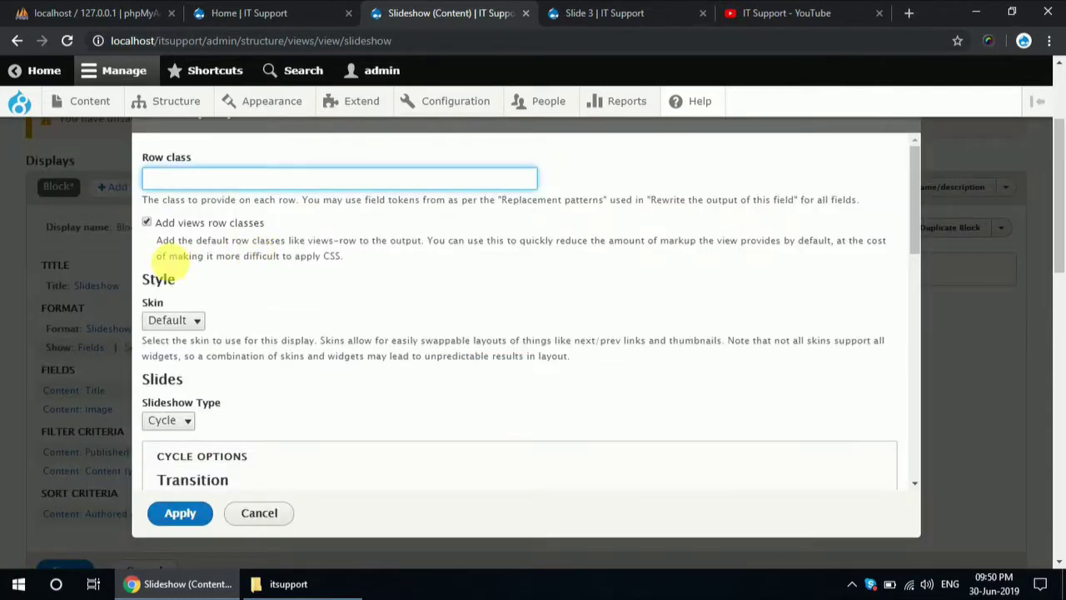
click(182, 321)
click(200, 321)
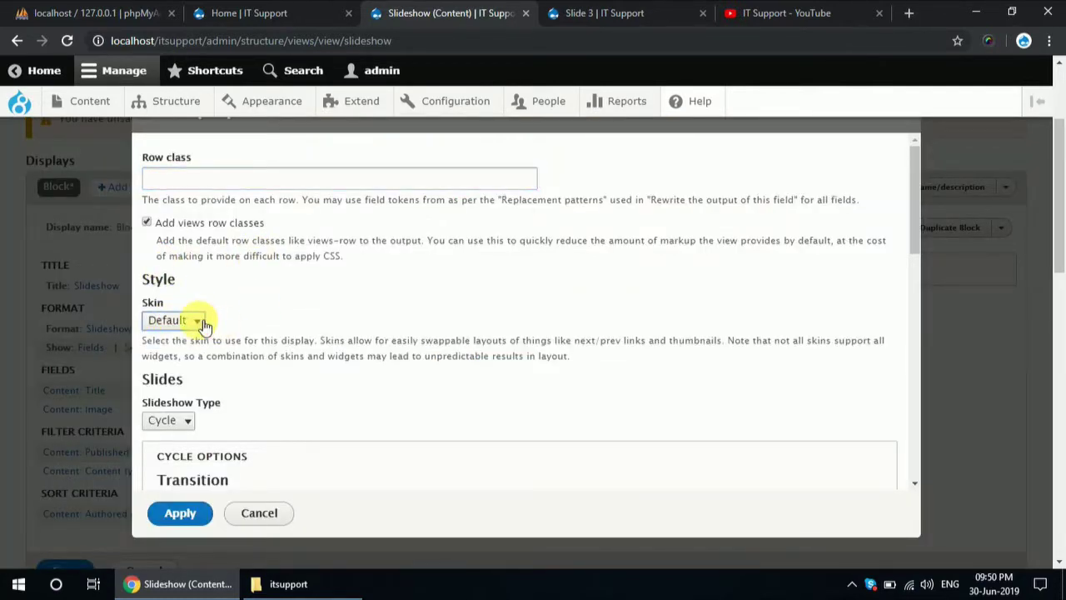
scroll(200, 342, down, 1)
click(184, 342)
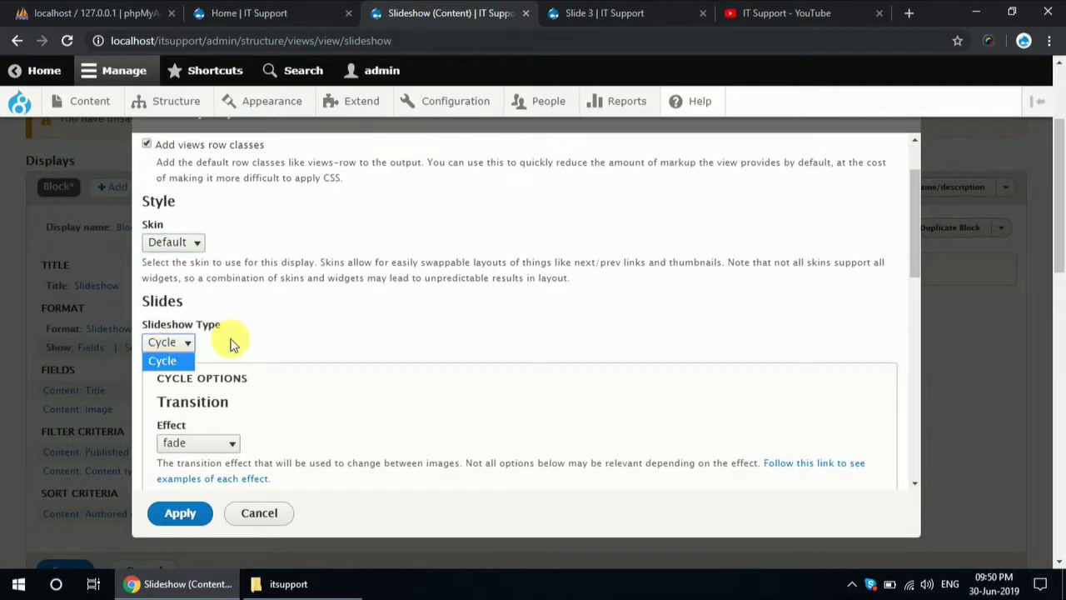
click(187, 348)
scroll(218, 349, down, 3)
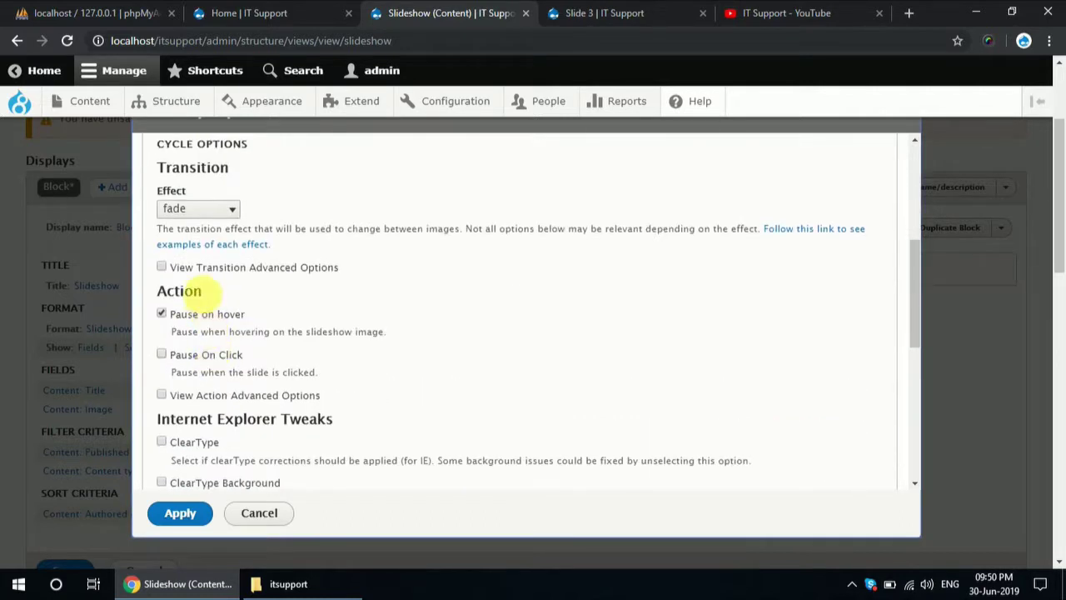
click(201, 213)
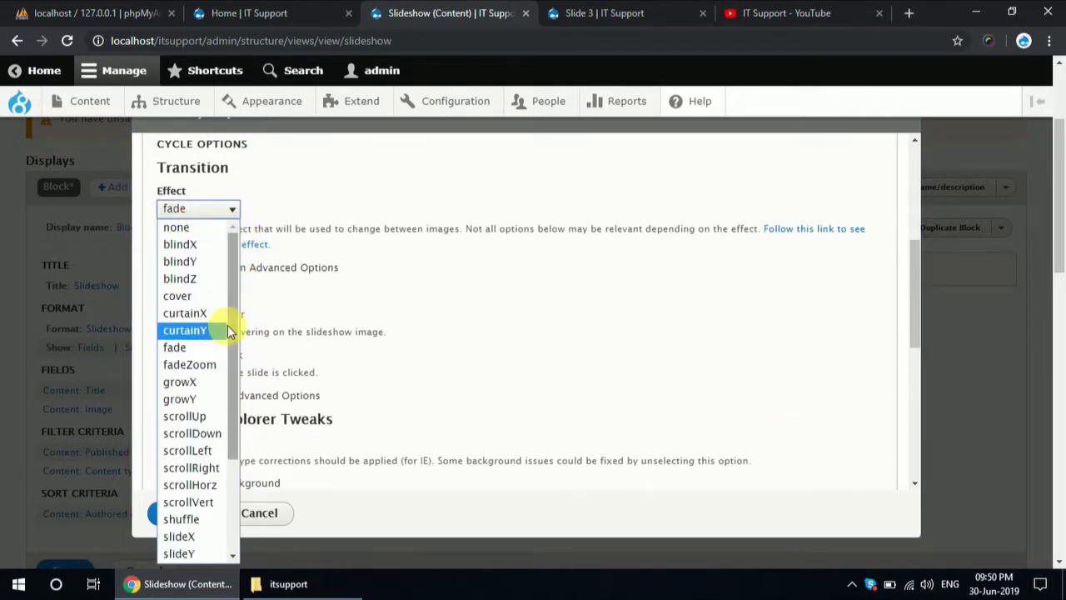
click(204, 348)
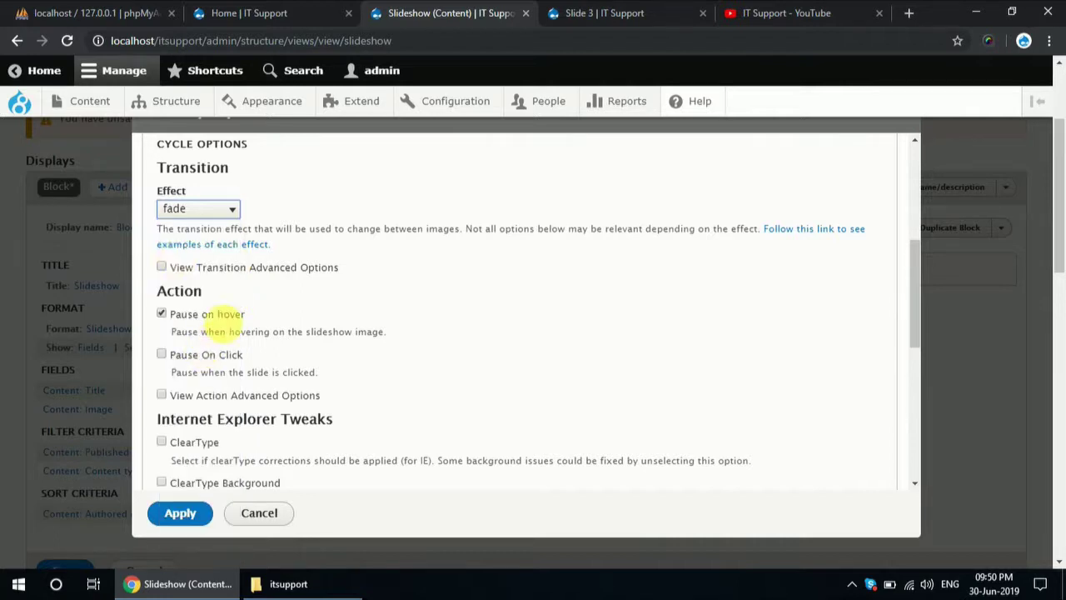
- Set the timer delay to 3000 in the advanced transition options, and collapse those options again
click(219, 268)
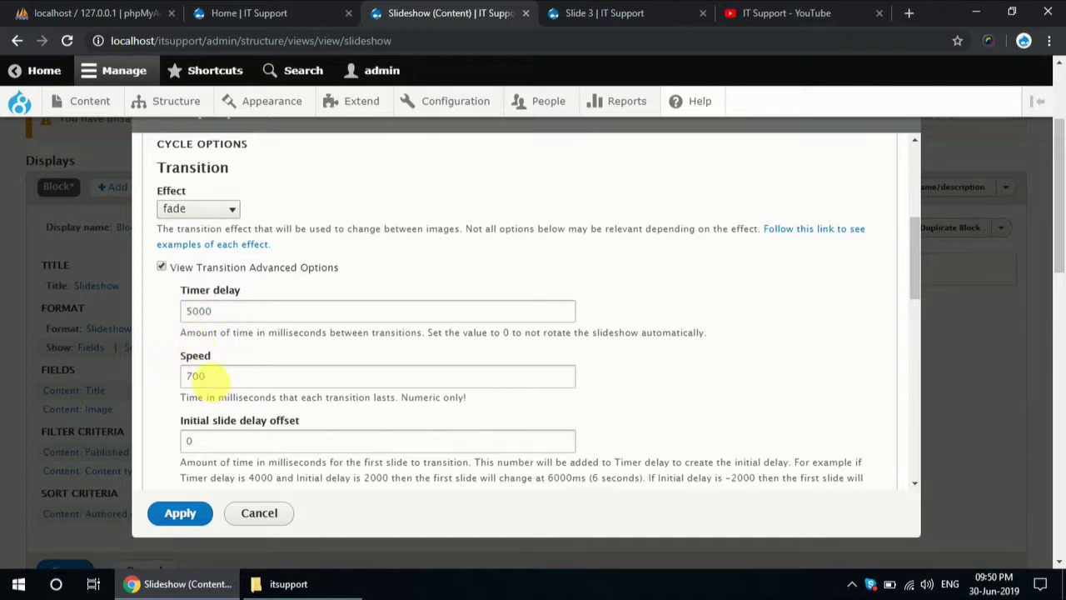
scroll(229, 373, down, 1)
scroll(229, 373, down, 2)
scroll(217, 358, up, 3)
double_click(199, 389)
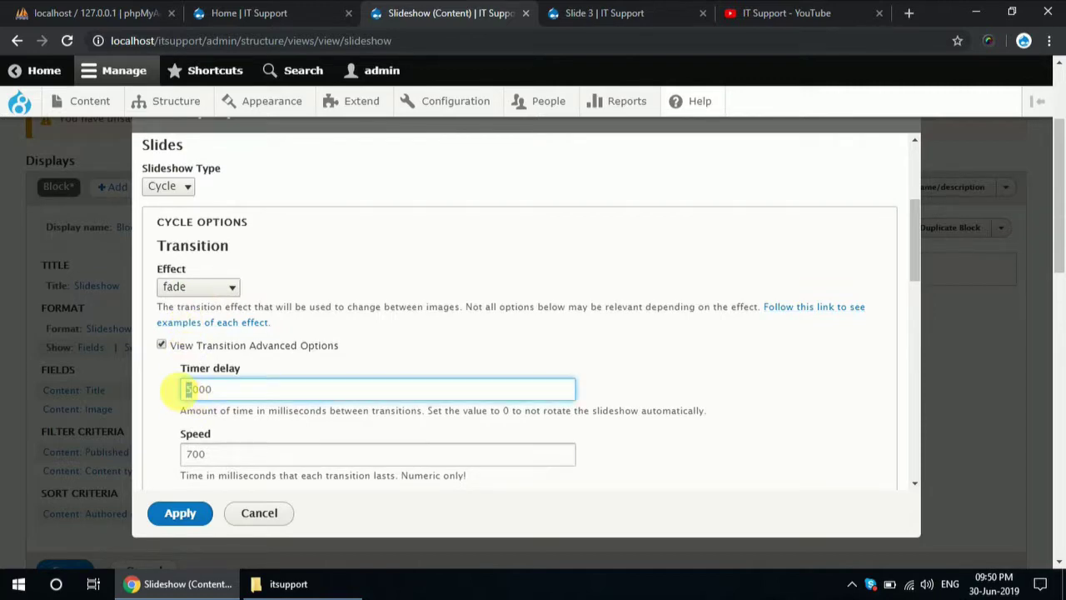
text(3000)
scroll(290, 348, down, 3)
scroll(290, 348, up, 4)
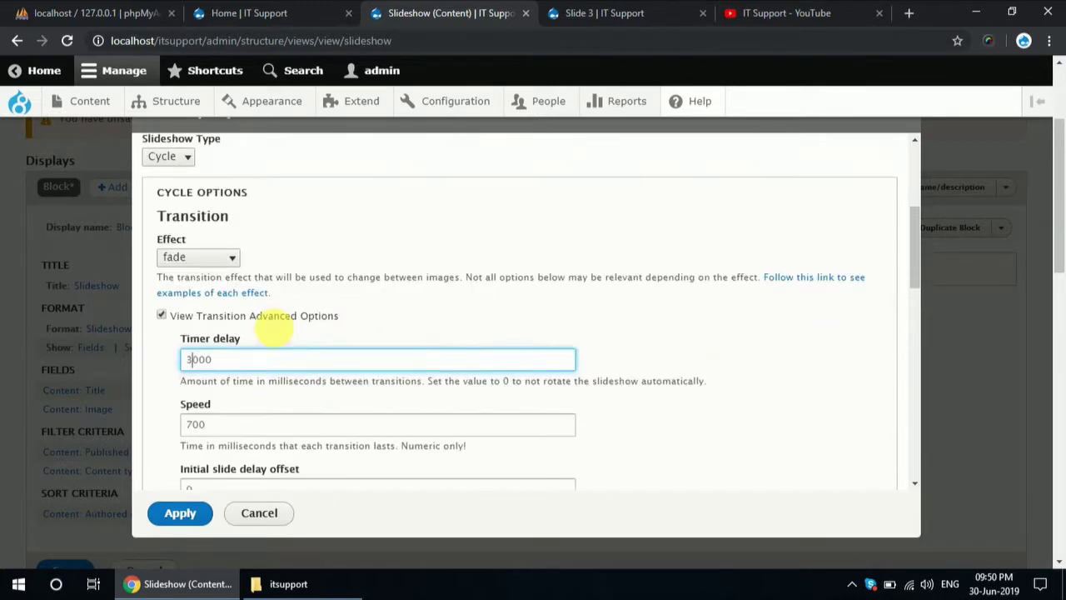
click(203, 345)
- Enable the Pager bottom widget, apply the slideshow settings and check the pager beneath the preview image
scroll(241, 342, down, 2)
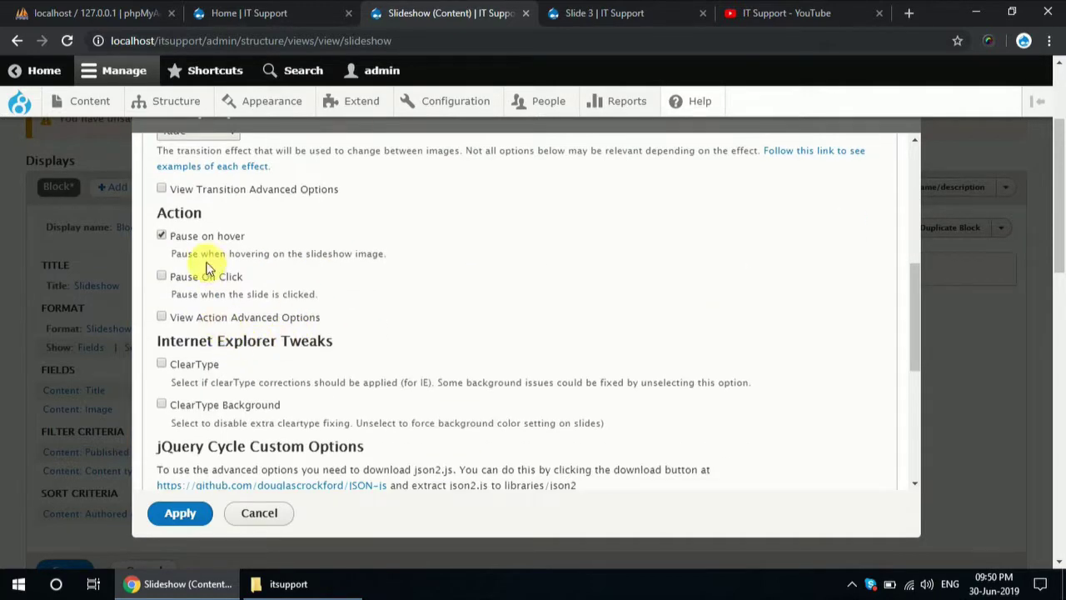
scroll(223, 340, down, 1)
scroll(223, 340, down, 4)
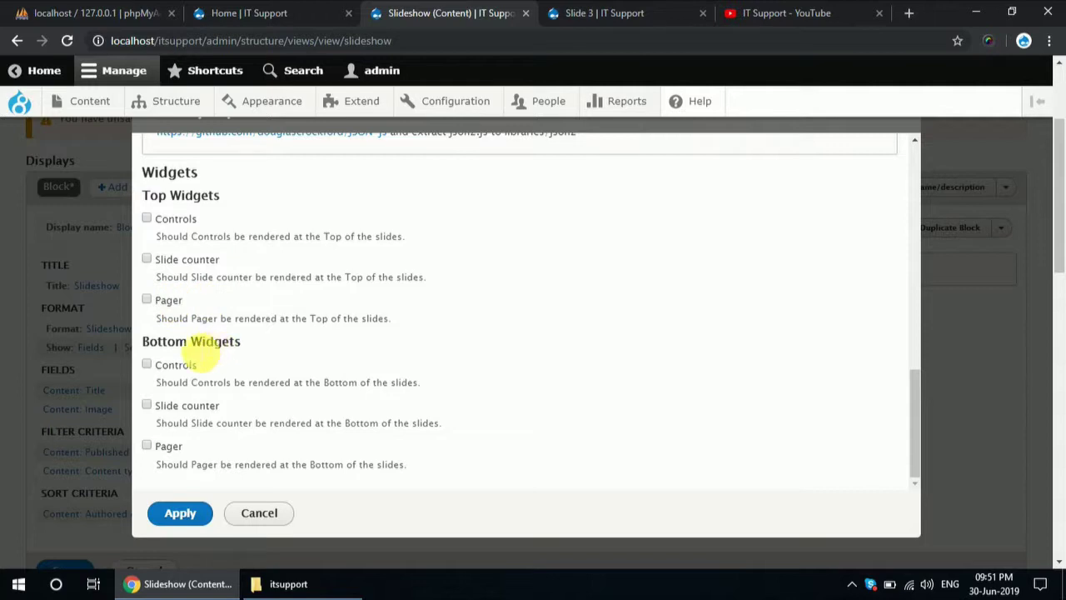
scroll(202, 340, down, 2)
click(147, 451)
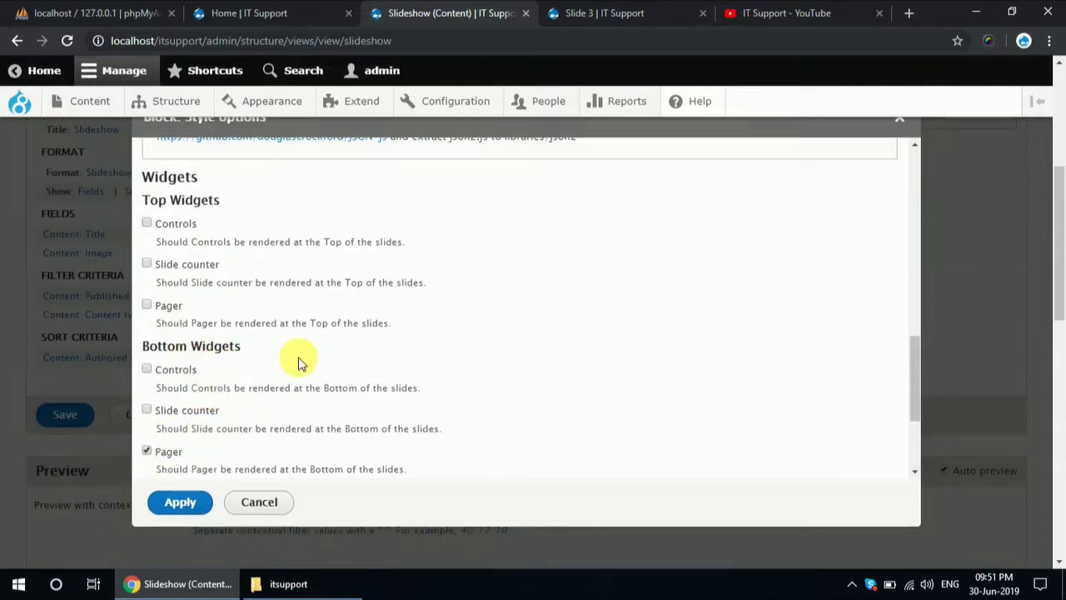
click(201, 502)
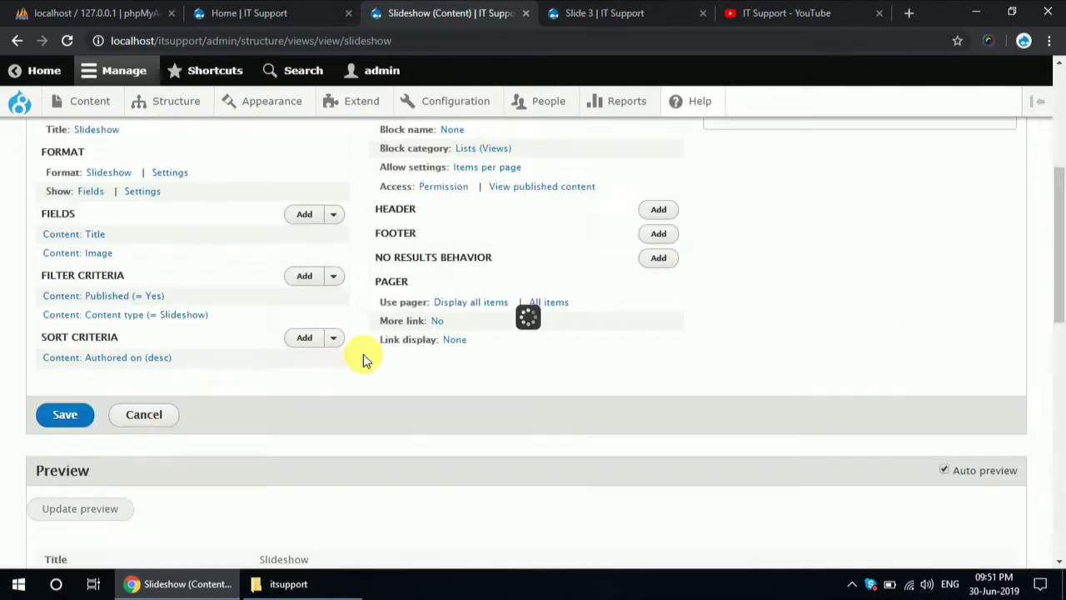
scroll(805, 269, down, 5)
scroll(1016, 291, down, 3)
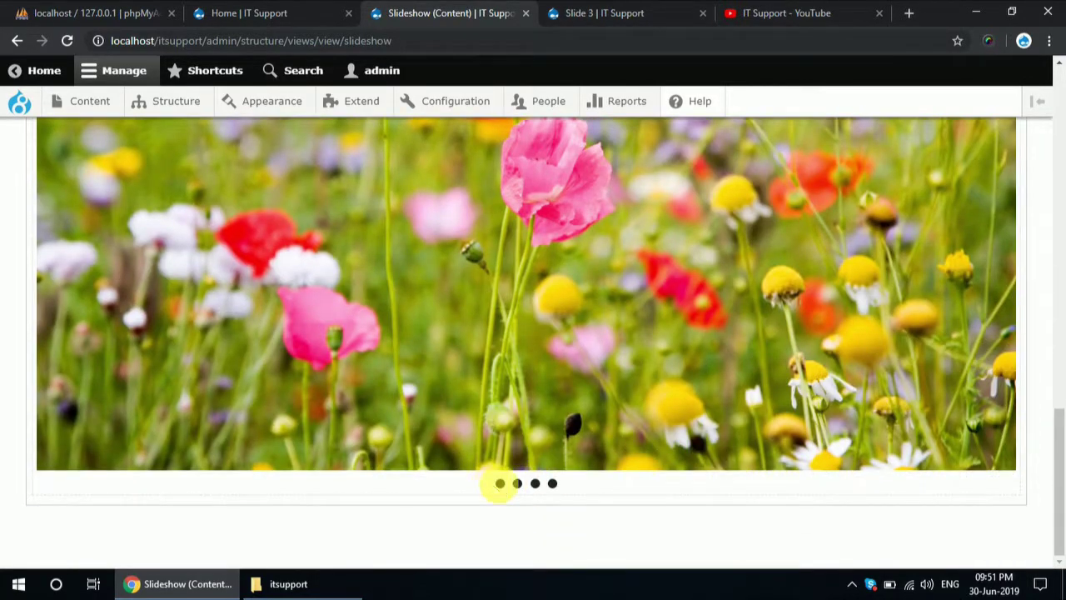
- Remove the Content: Title field from the Slideshow view and save the view
scroll(495, 406, up, 10)
scroll(341, 333, up, 3)
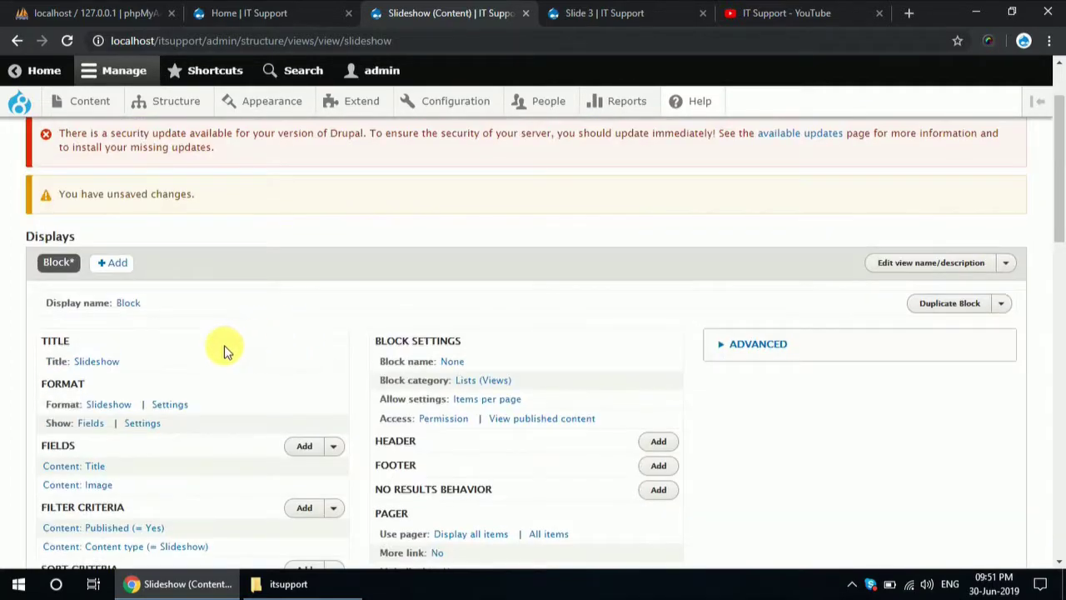
click(94, 467)
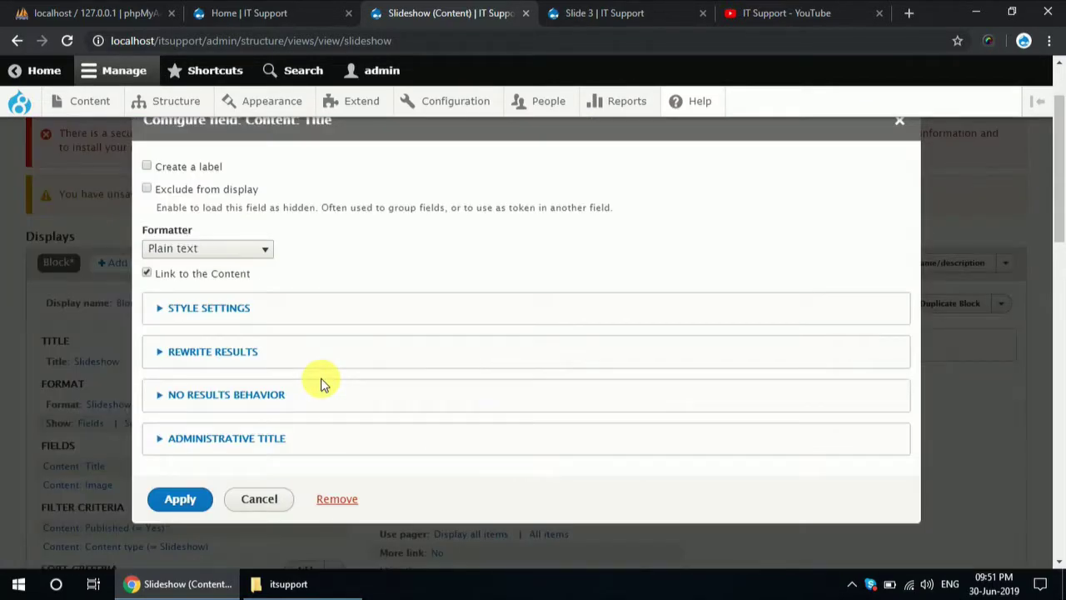
click(333, 498)
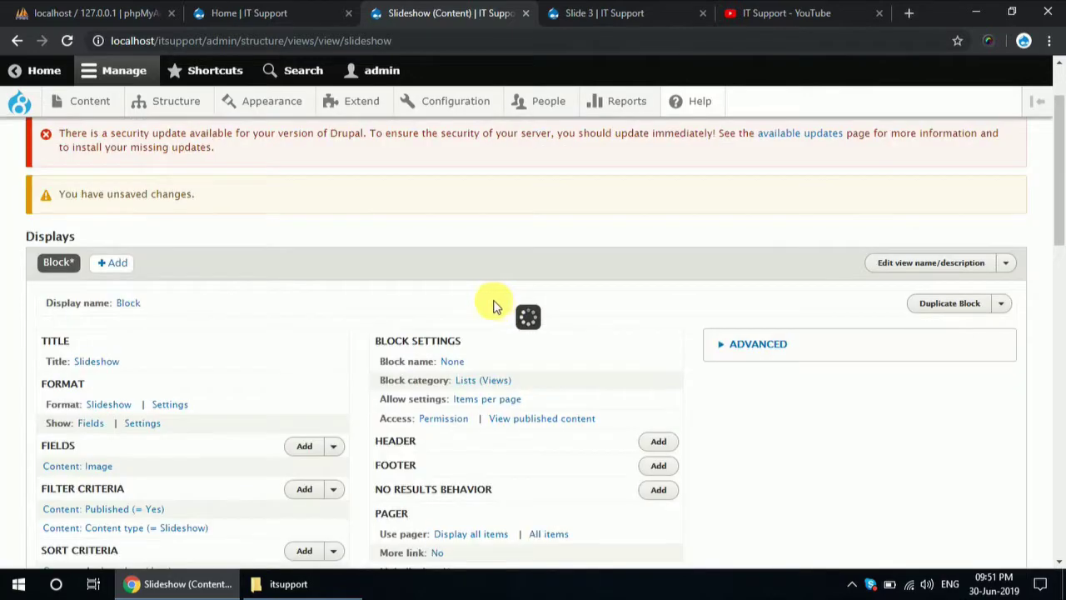
scroll(432, 297, down, 2)
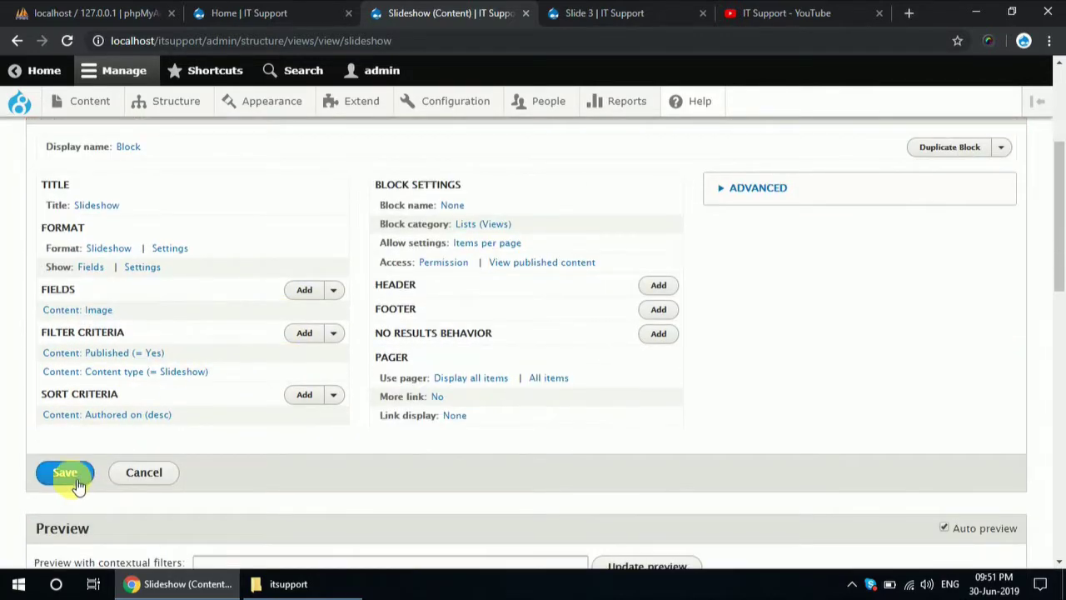
click(65, 473)
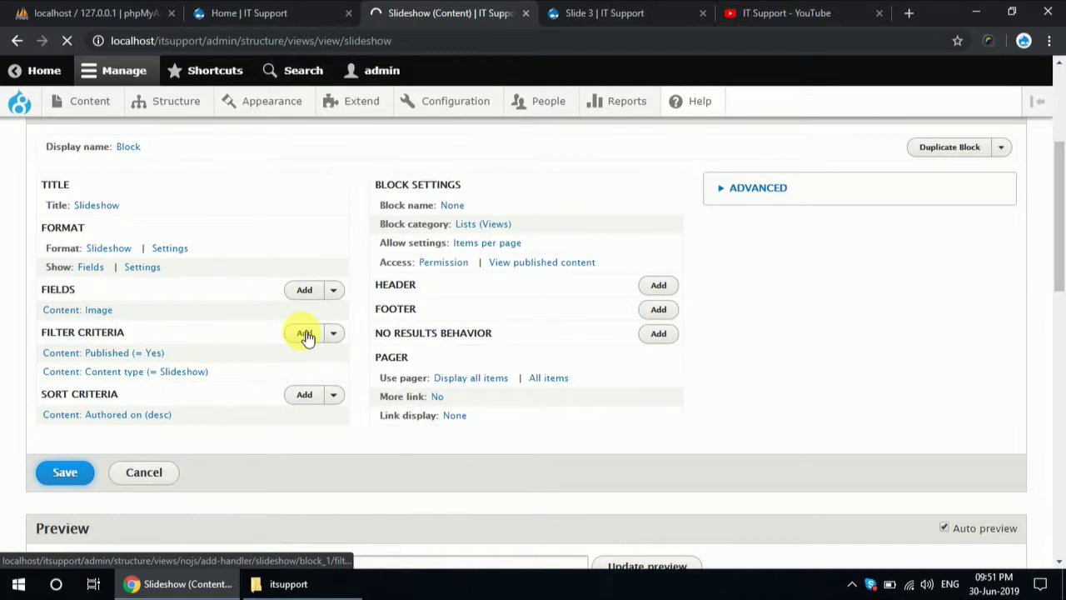
scroll(305, 335, up, 2)
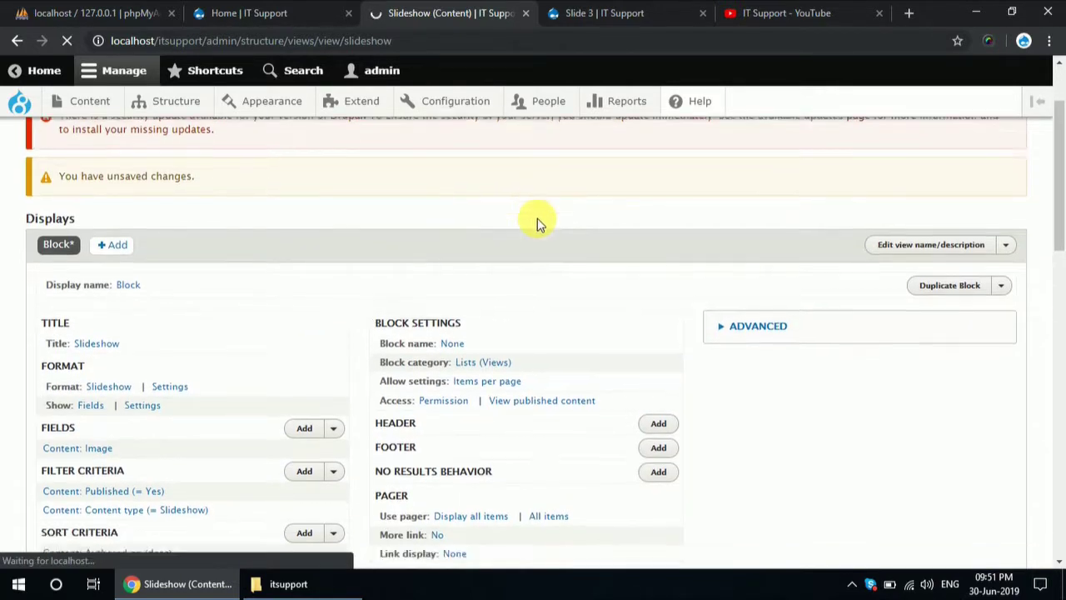
scroll(537, 223, down, 1)
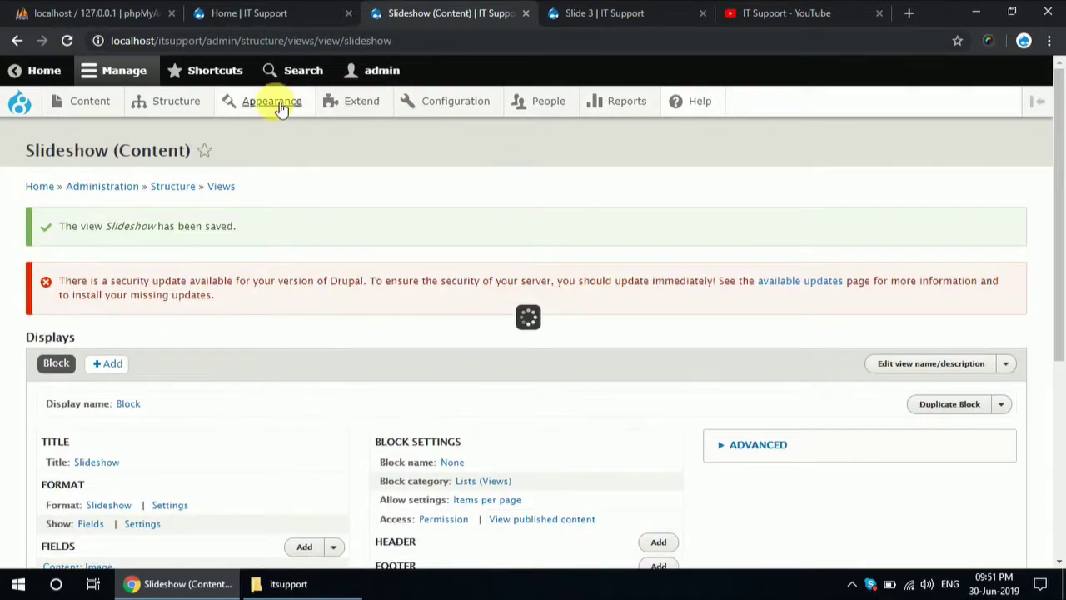
- From the site's Home page, open the Block layout administration page in a new browser tab and switch to it
click(250, 12)
mouse_move(172, 108)
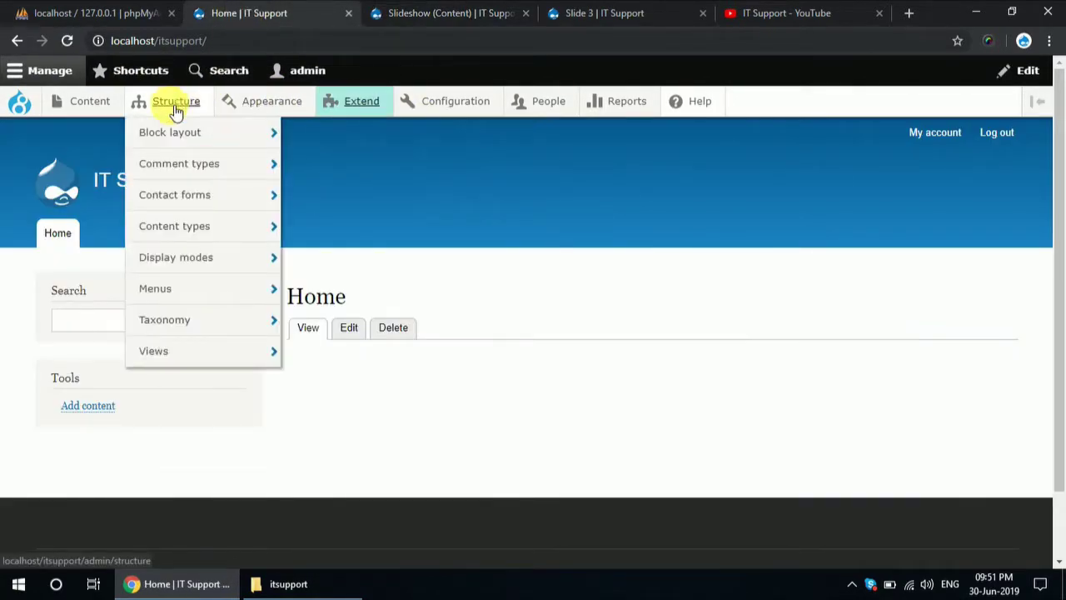
right_click(190, 136)
click(209, 139)
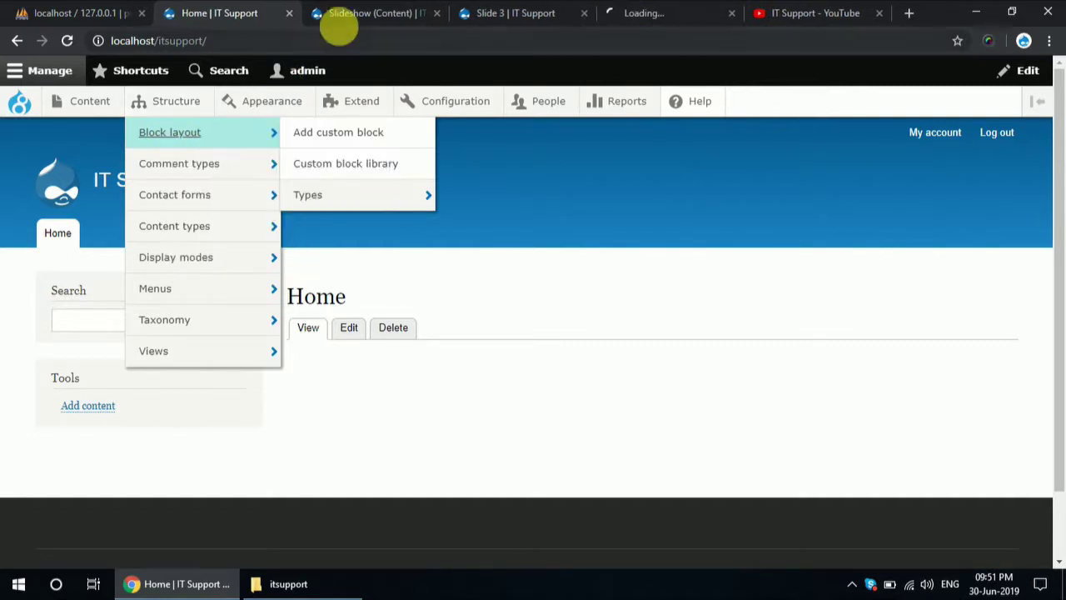
click(638, 13)
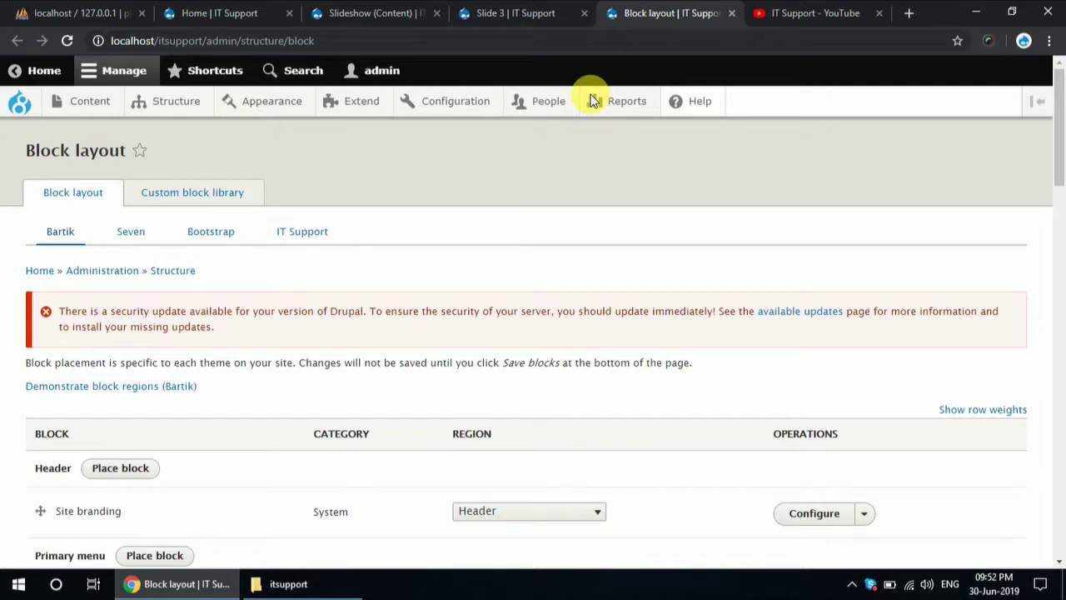
- Start placing a block in the Content region, filter the block list by "slide" and choose the Slideshow block
scroll(345, 262, down, 6)
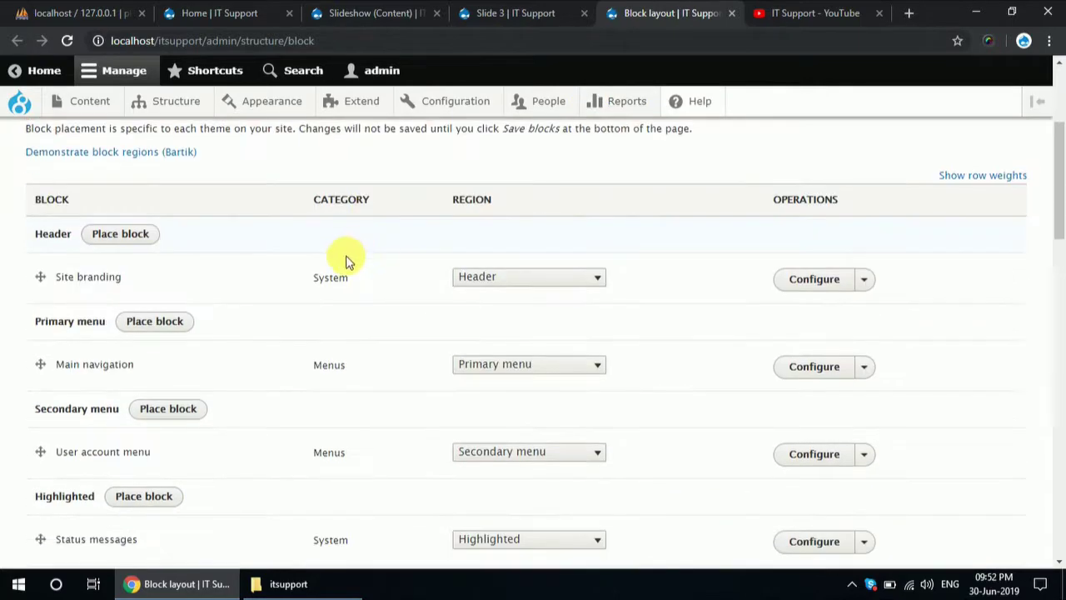
scroll(302, 311, down, 1)
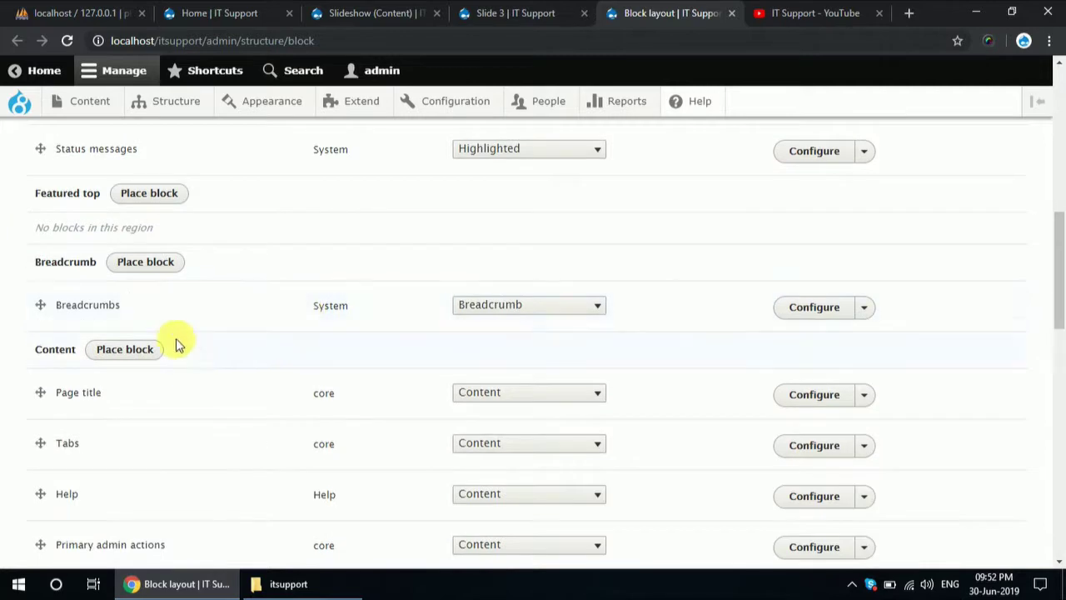
click(158, 352)
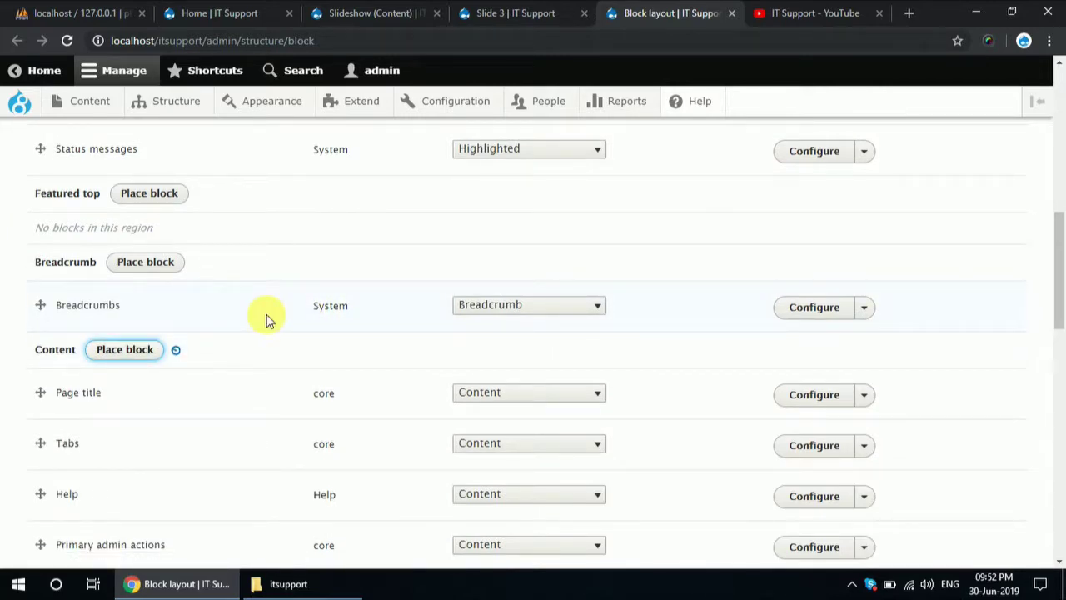
click(216, 12)
click(667, 8)
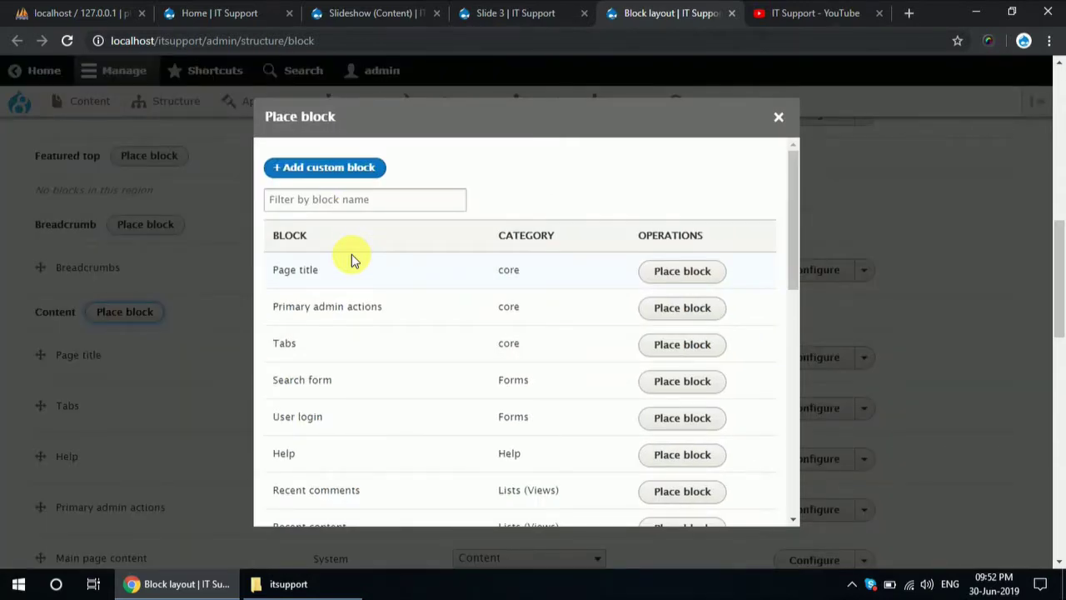
click(373, 209)
text(slide)
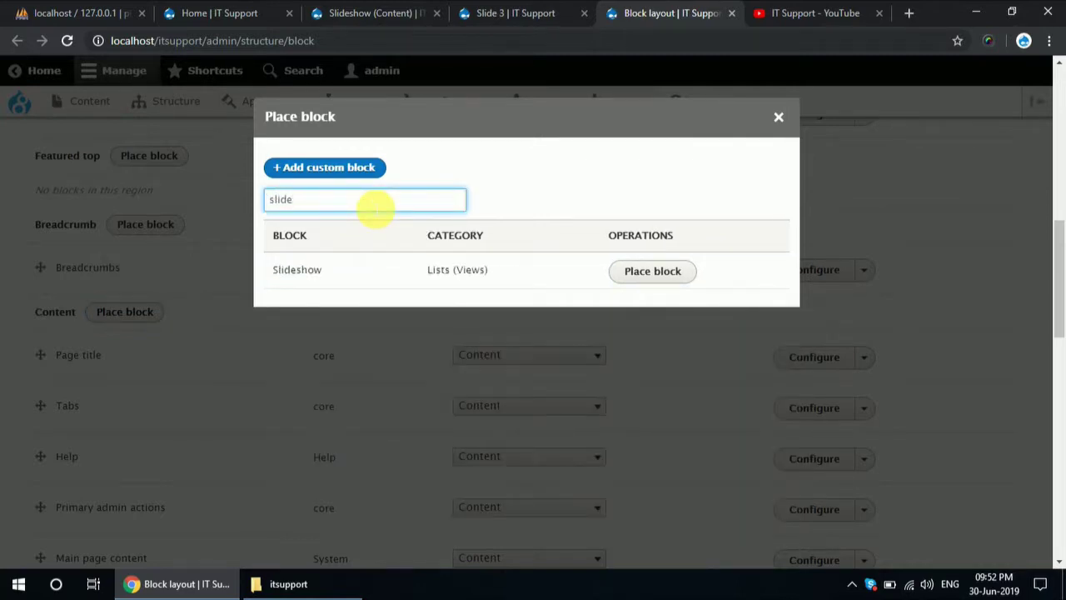
click(666, 271)
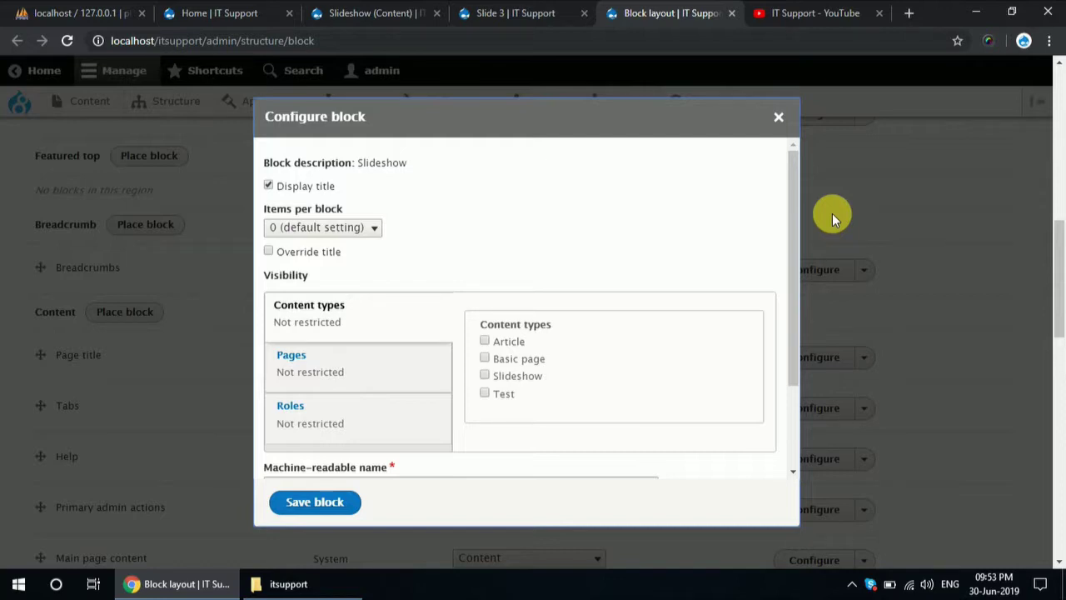
- Turn off the Slideshow block's title display and restrict its page visibility to <front>
click(305, 185)
scroll(392, 250, down, 2)
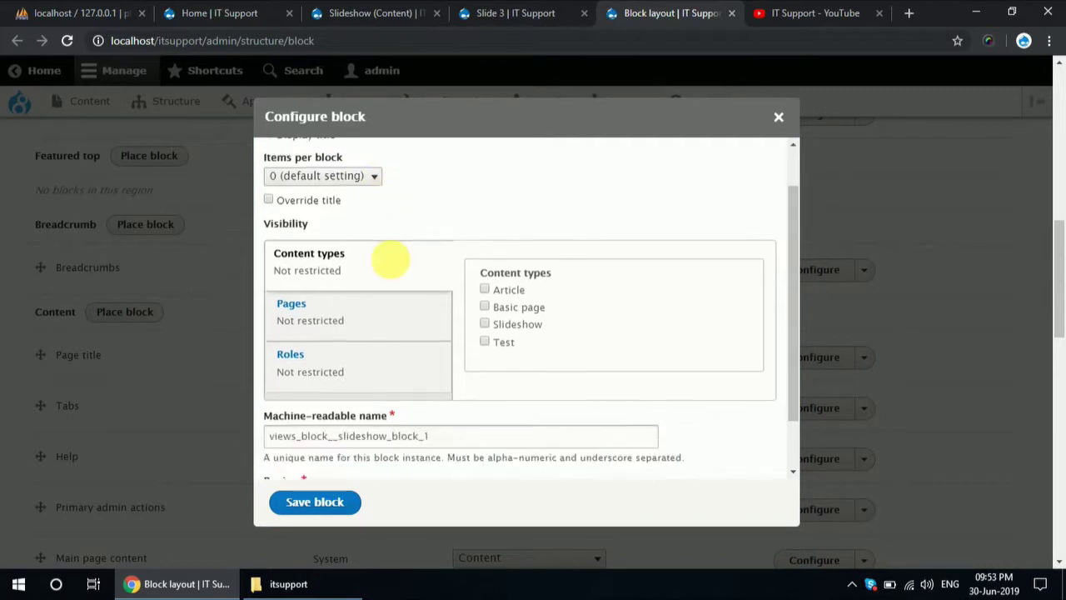
click(365, 308)
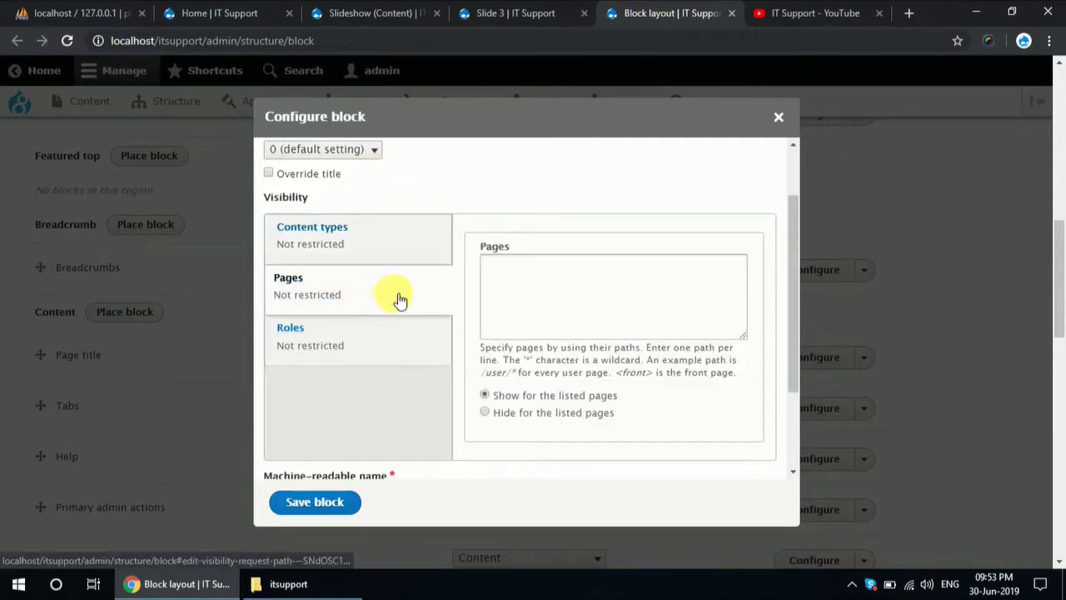
scroll(395, 308, down, 3)
scroll(395, 311, up, 4)
click(514, 334)
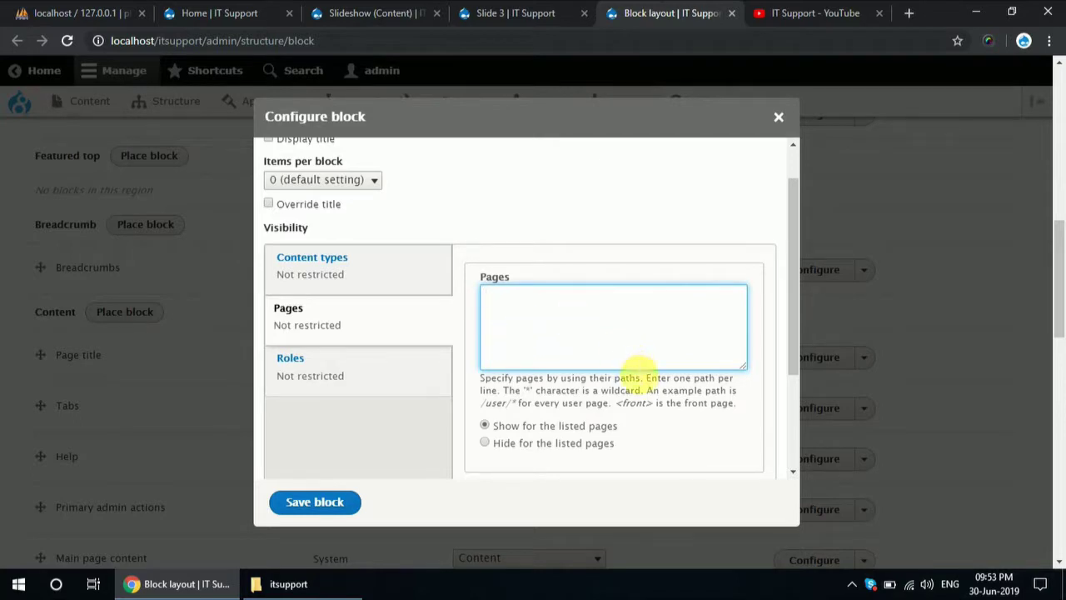
drag(615, 403, 647, 405)
key(ctrl+c)
click(507, 305)
key(ctrl+v)
scroll(416, 381, down, 2)
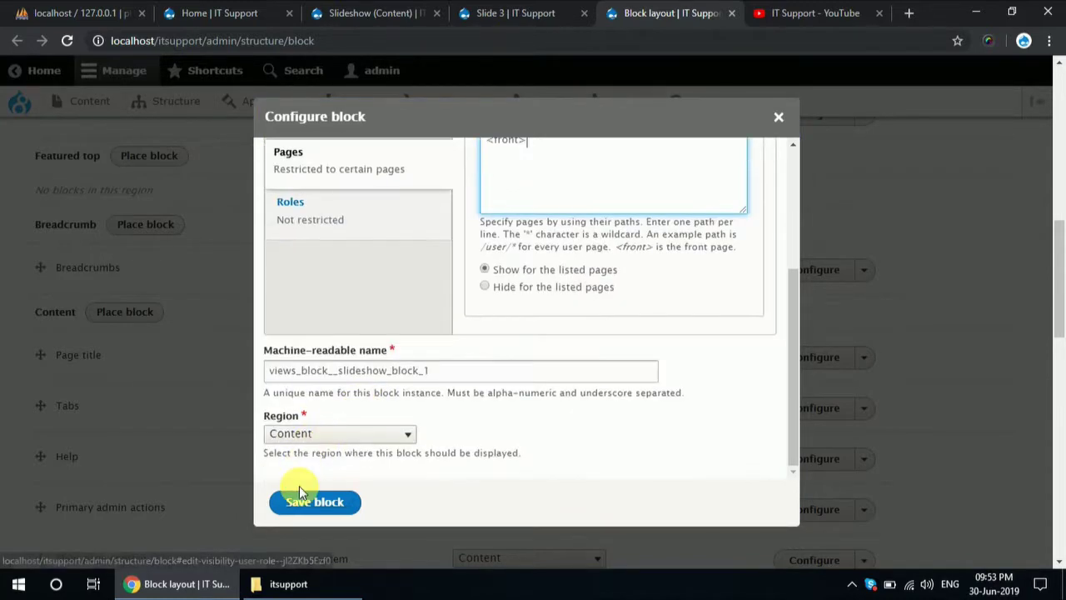
- Save the Slideshow block in the Content region and review its placement in the Block layout list
click(296, 500)
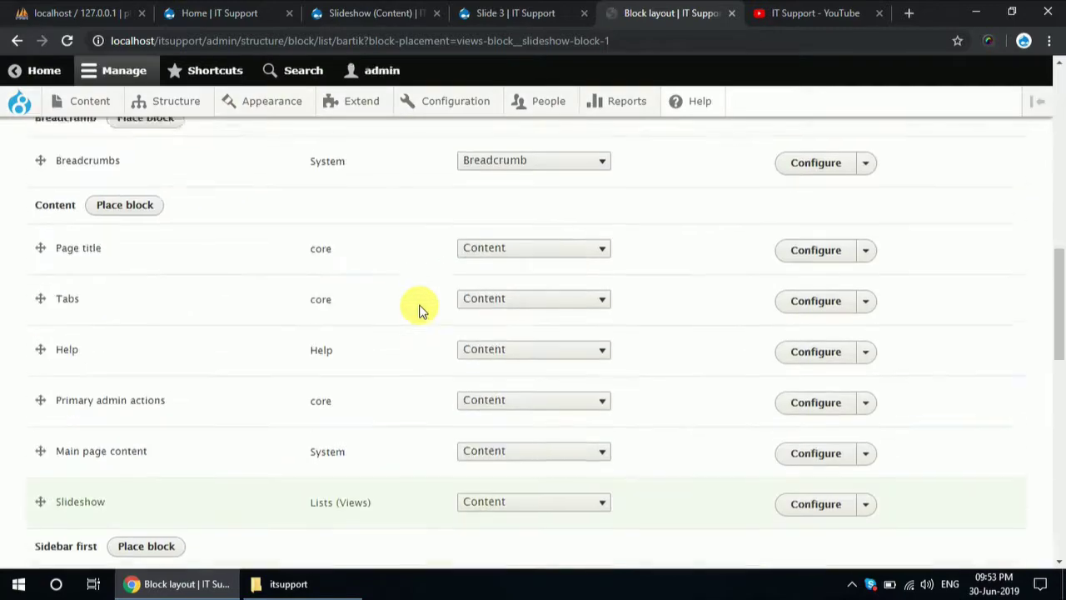
scroll(421, 308, down, 3)
scroll(433, 320, up, 2)
drag(9, 415, 977, 432)
click(977, 432)
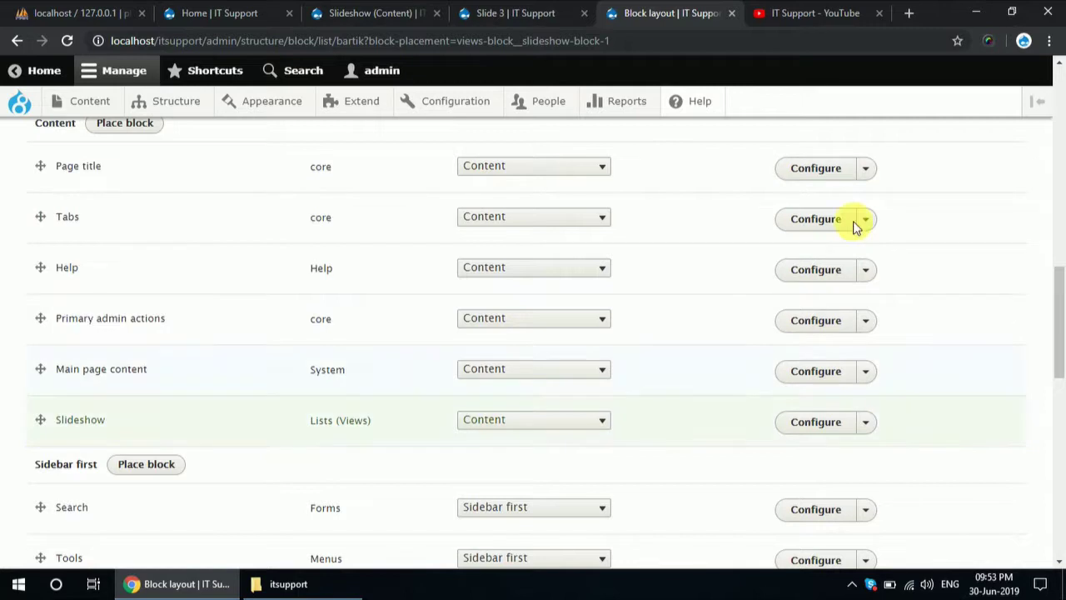
- Return to the site's Home page and reload it
click(345, 12)
click(250, 12)
click(289, 50)
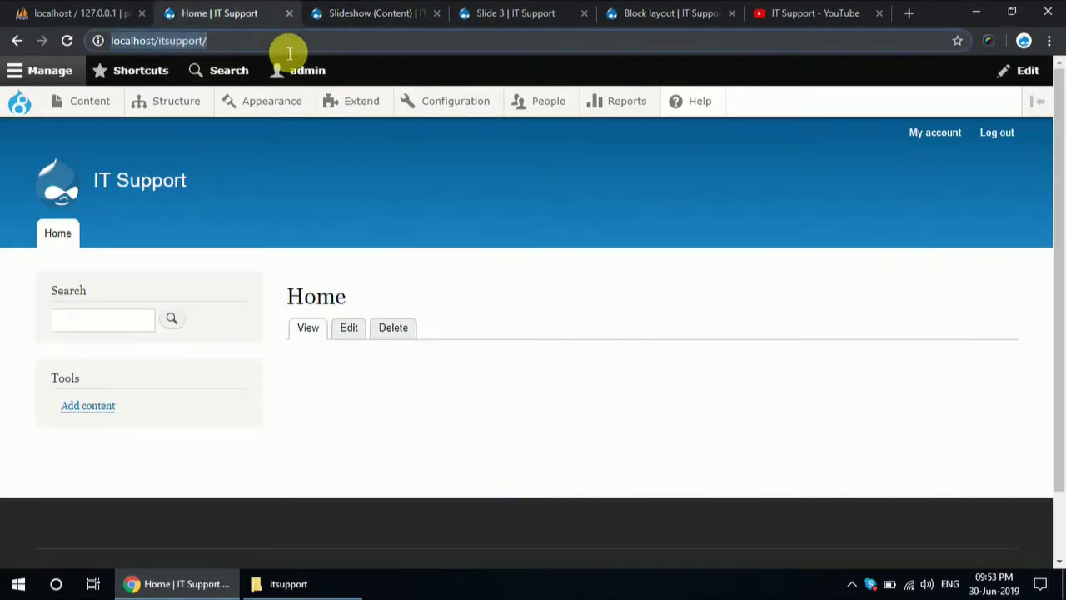
key(Return)
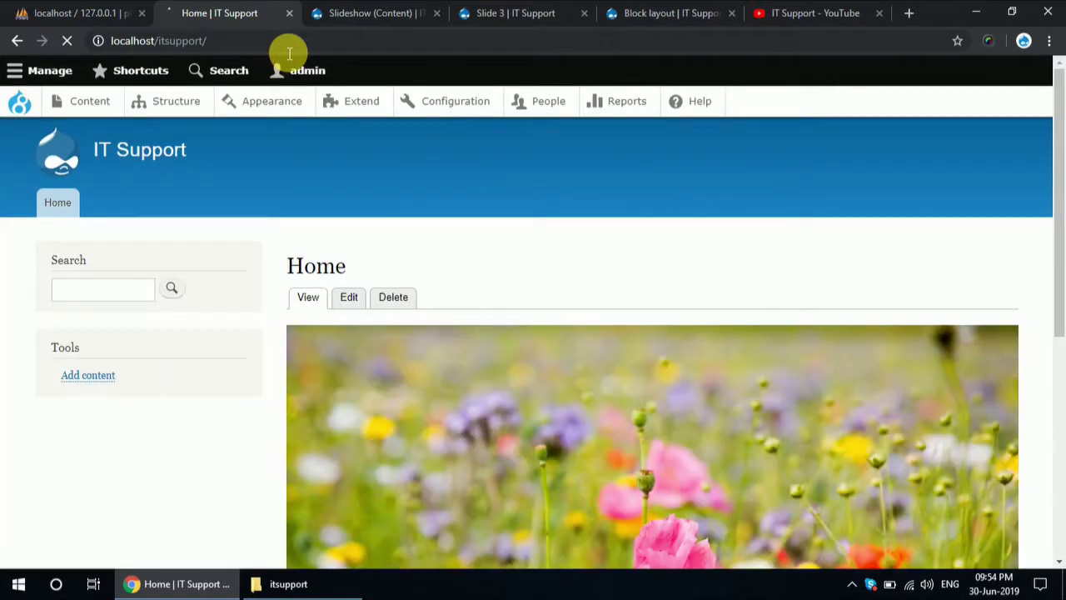
- Check the slideshow on the Home page by switching slides with its pager dots
scroll(740, 234, down, 5)
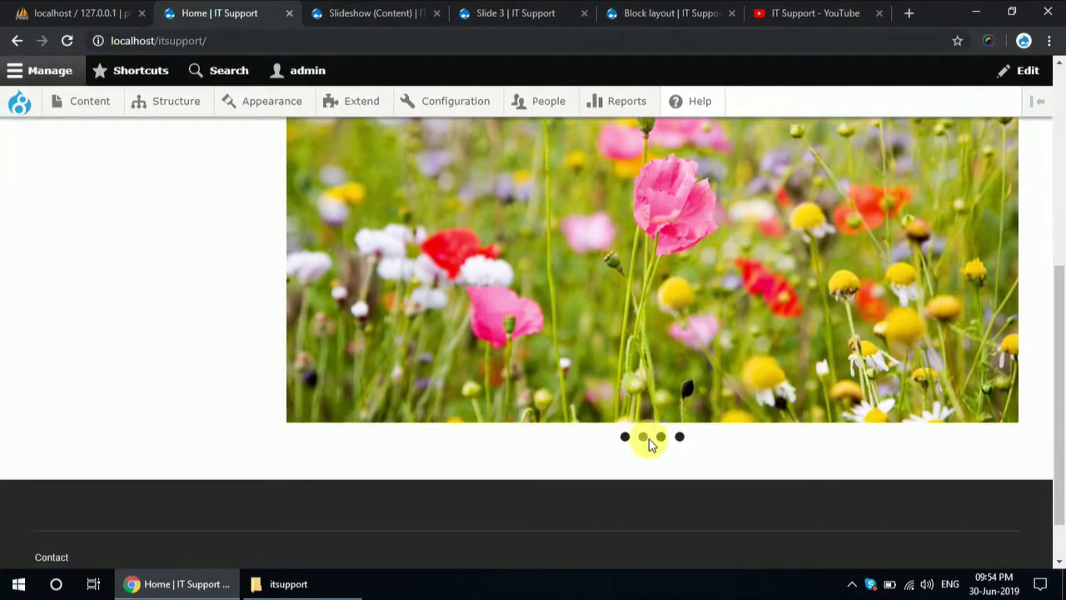
click(642, 436)
click(679, 437)
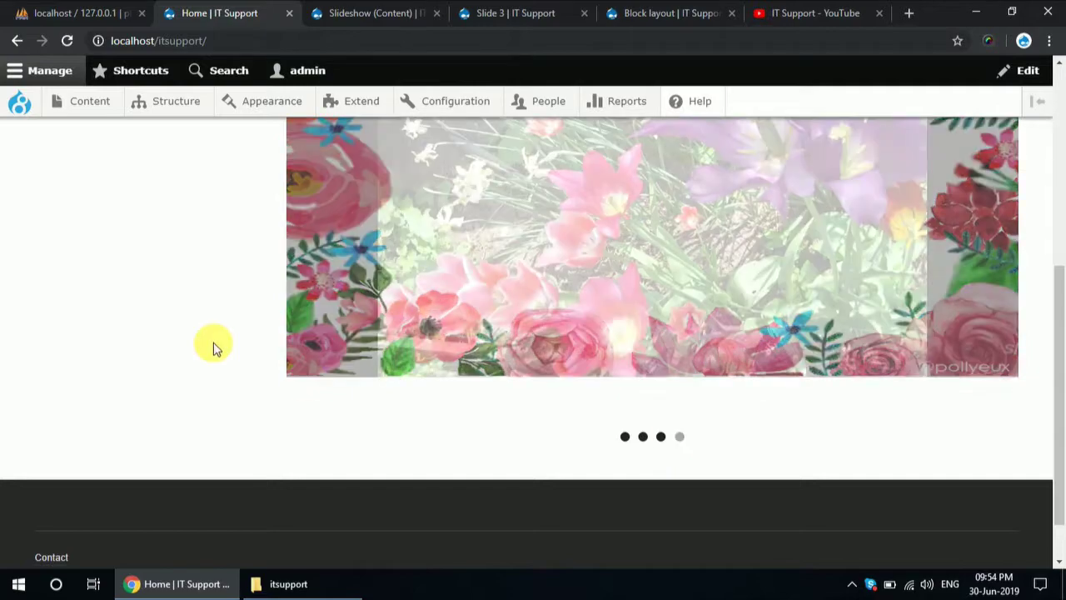
scroll(114, 277, up, 2)
scroll(112, 276, down, 1)
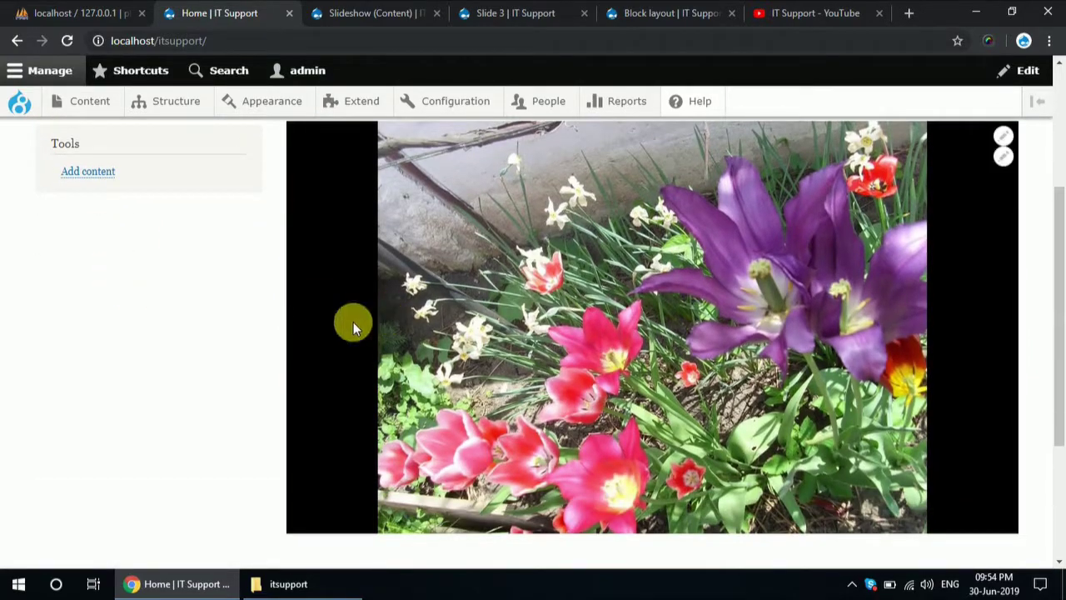
scroll(353, 322, up, 2)
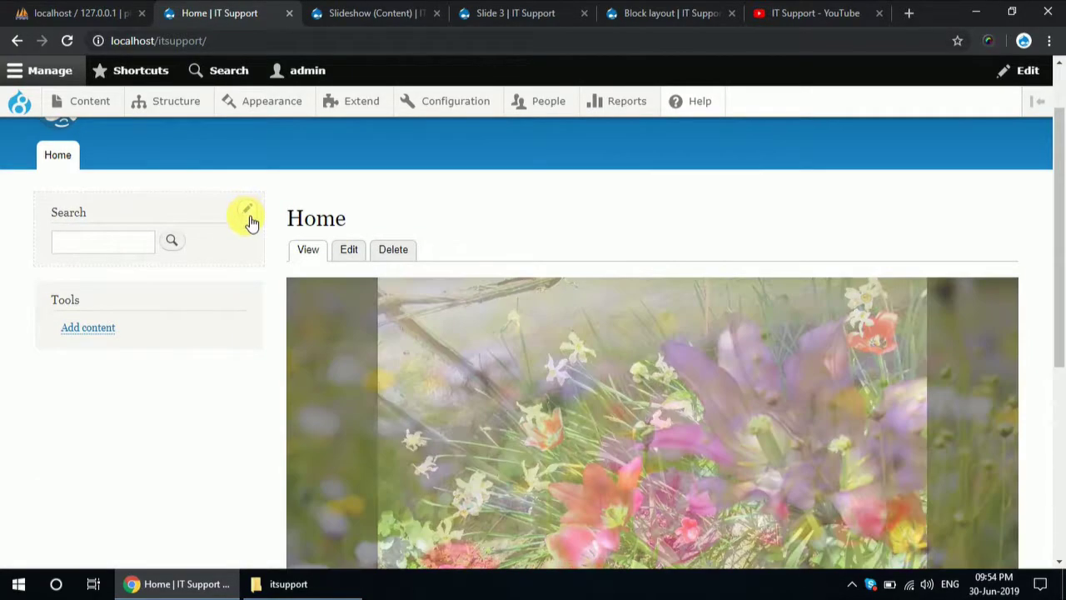
- Open the configuration pages of the Search and Tools sidebar blocks in new browser tabs
click(248, 210)
middle_click(226, 231)
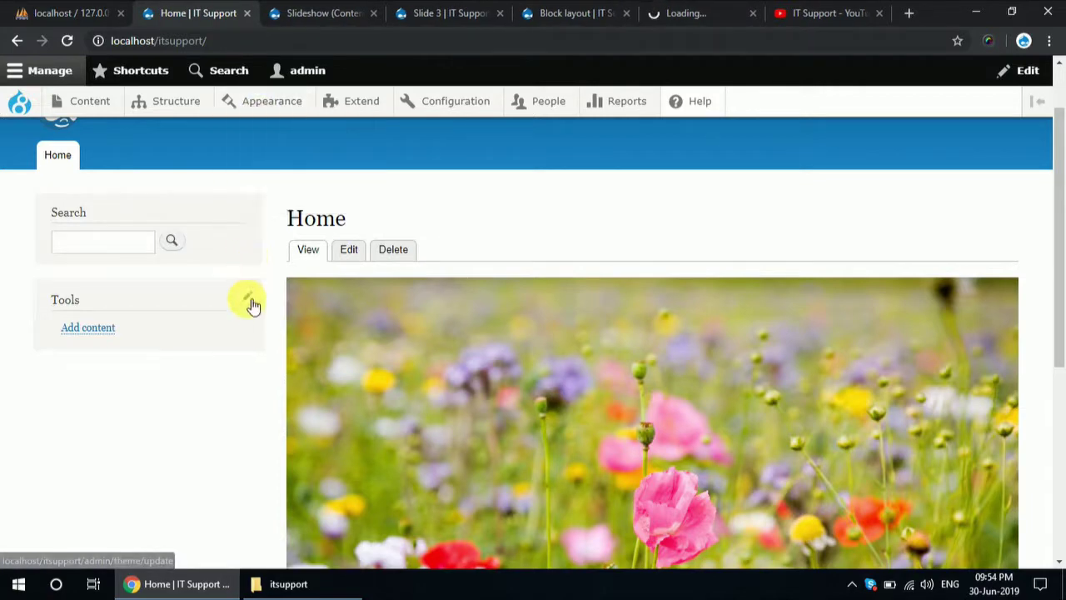
click(248, 302)
middle_click(215, 320)
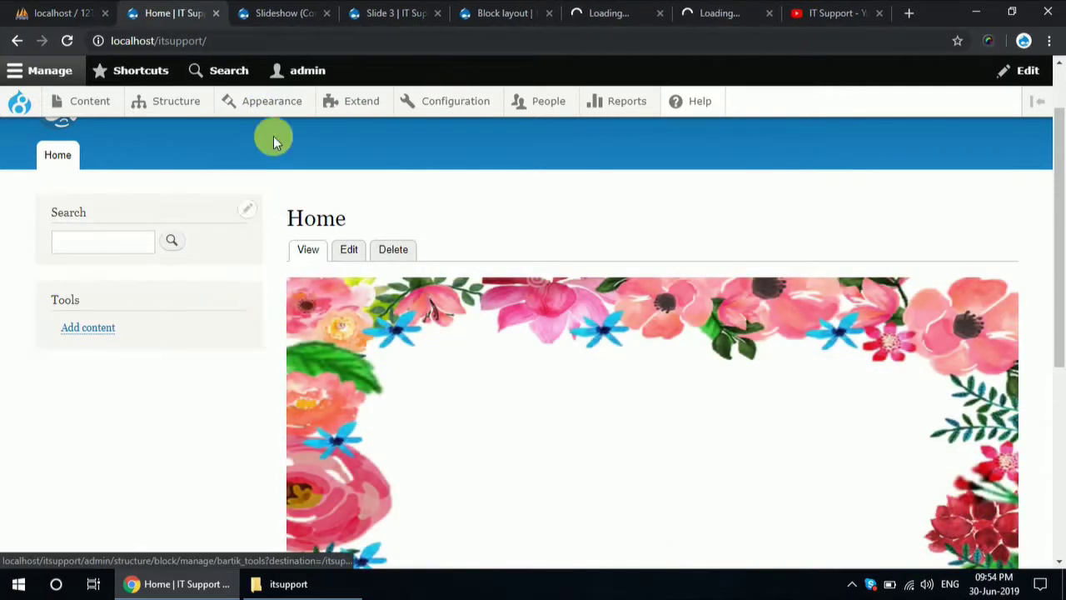
- Go through the Home page slideshow's pager dots again to compare the sizes of the slide images
scroll(562, 148, down, 2)
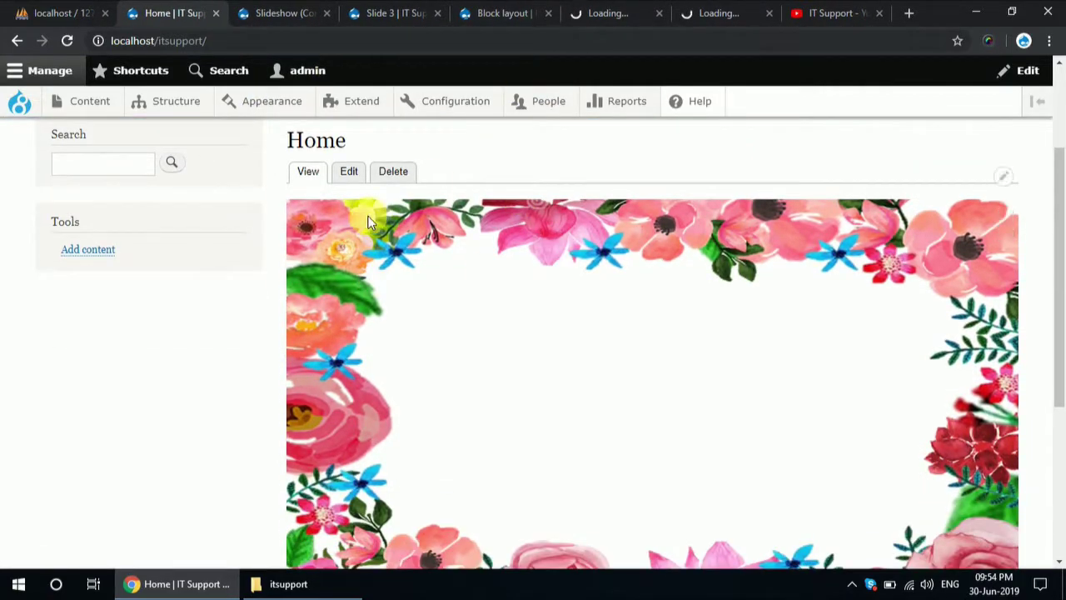
scroll(450, 315, down, 1)
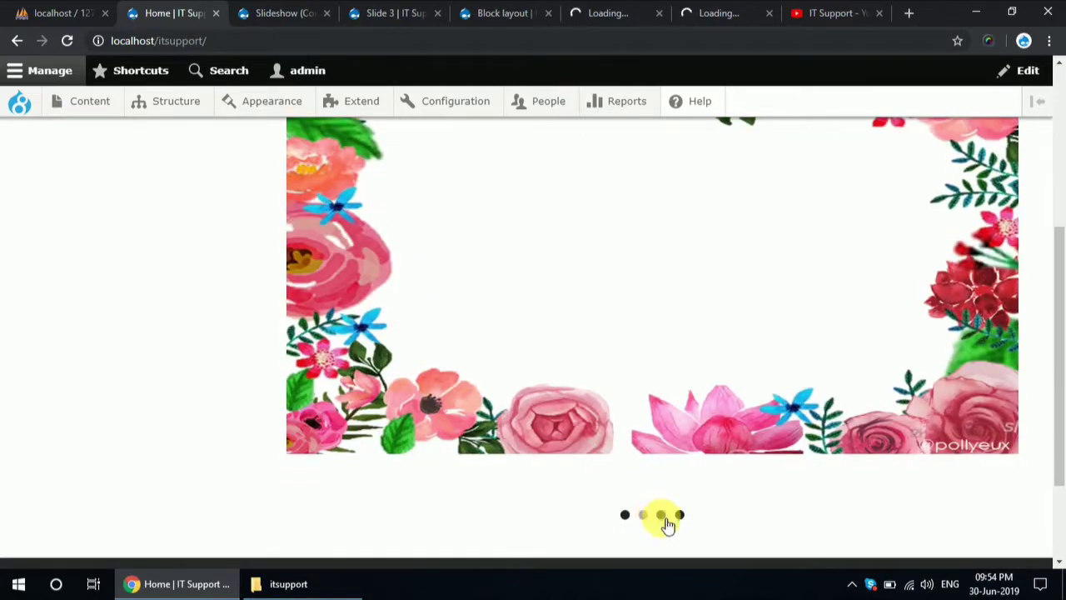
click(661, 515)
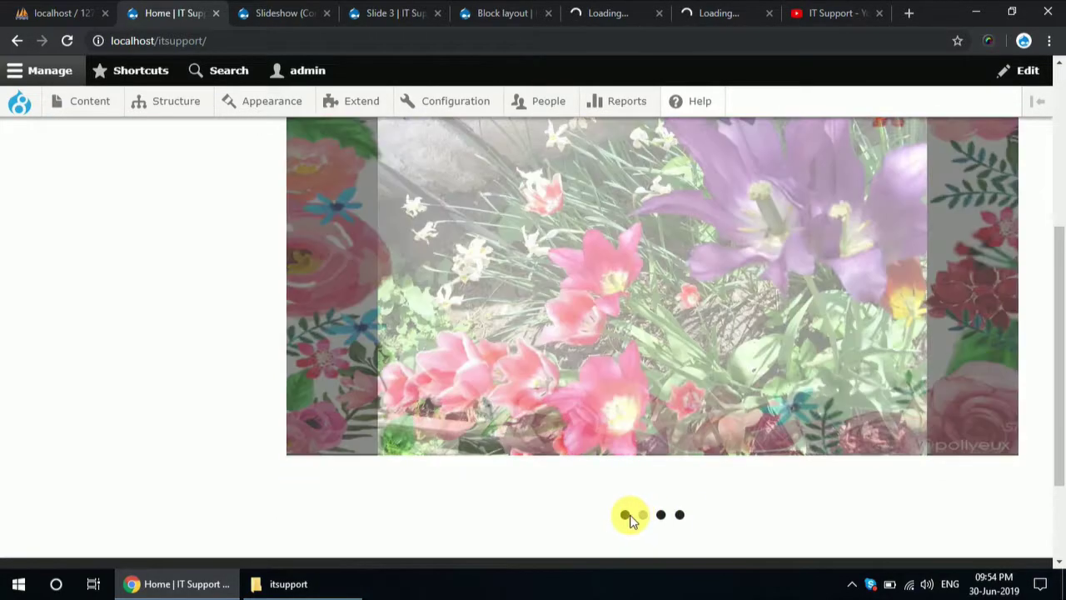
click(626, 515)
click(642, 514)
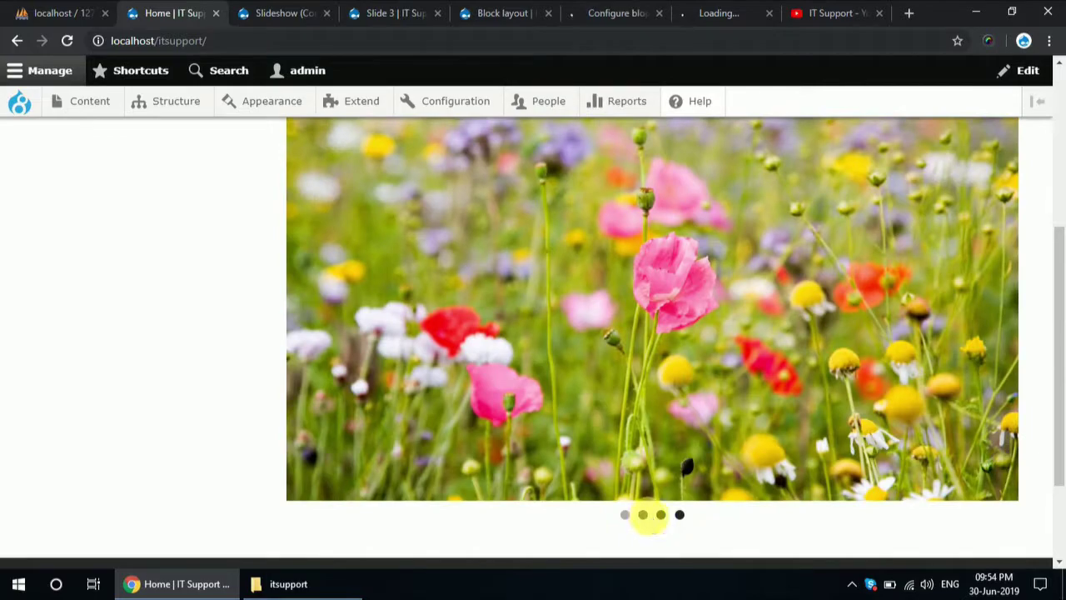
click(679, 515)
scroll(433, 332, up, 2)
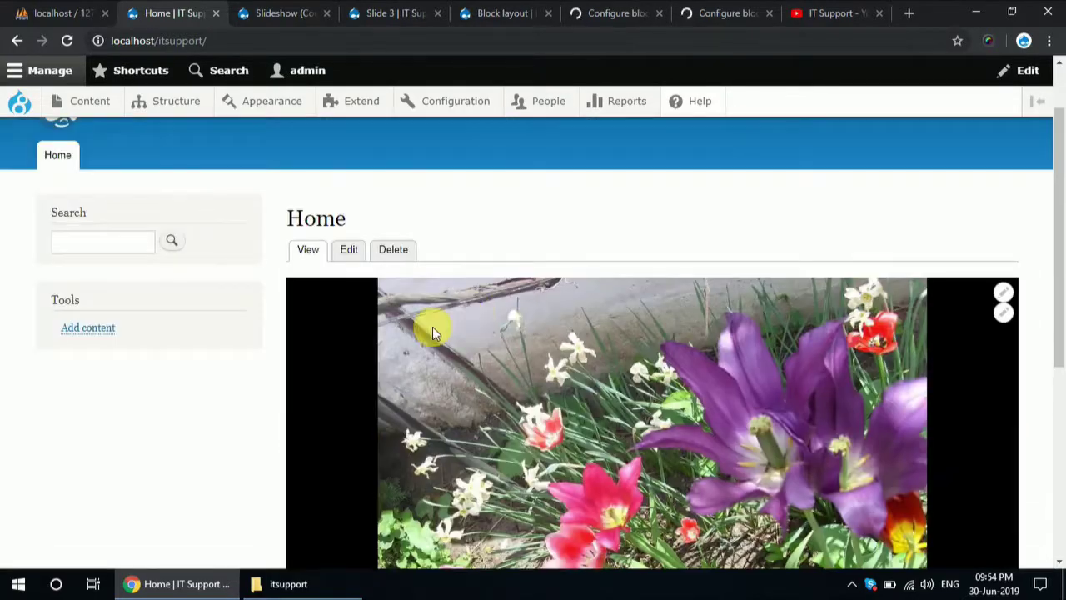
- Open the Image styles administration page in a new browser tab and switch to it
mouse_move(483, 107)
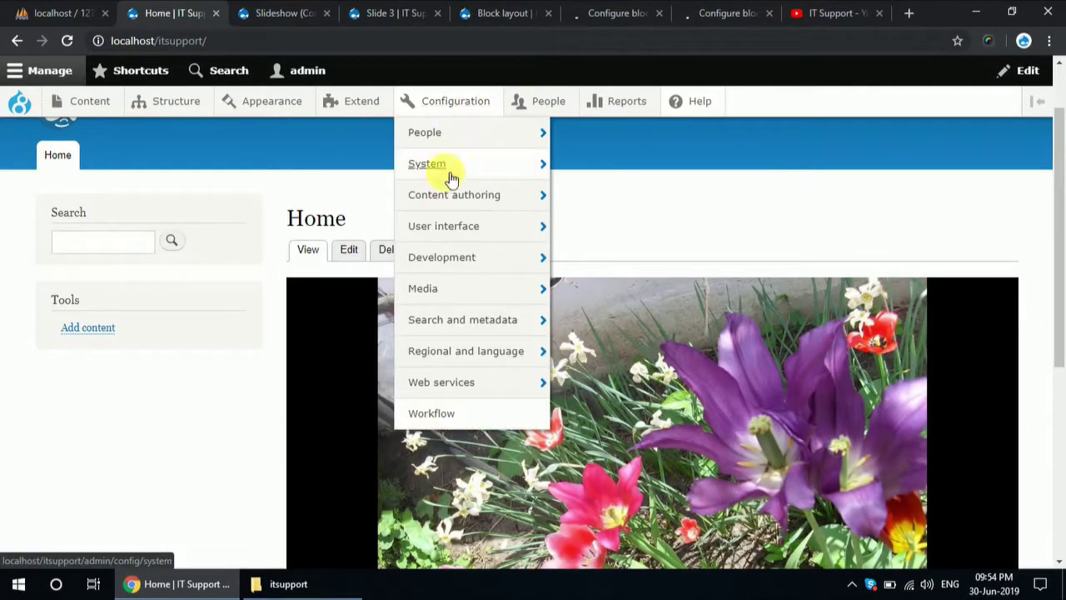
mouse_move(447, 286)
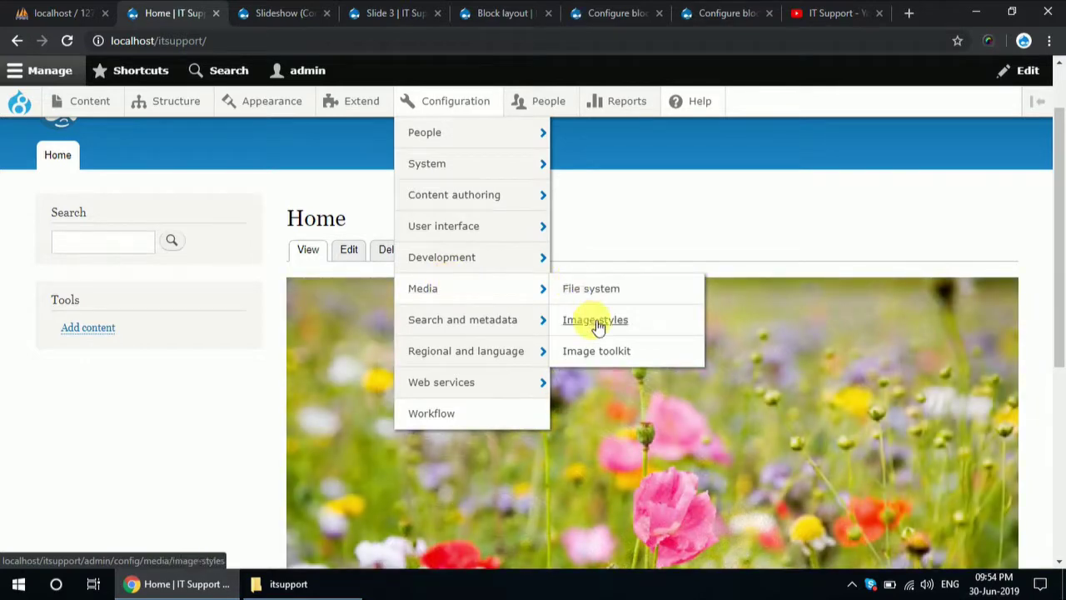
click(716, 10)
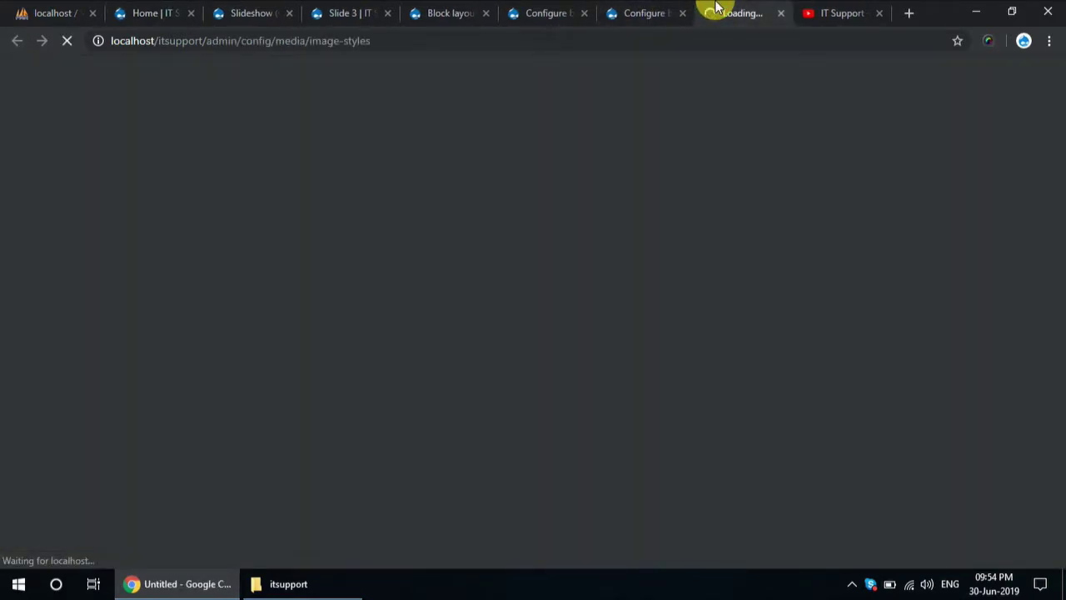
- Look at the region options of the Search block and close the Search and Tools configuration tabs without saving
click(557, 11)
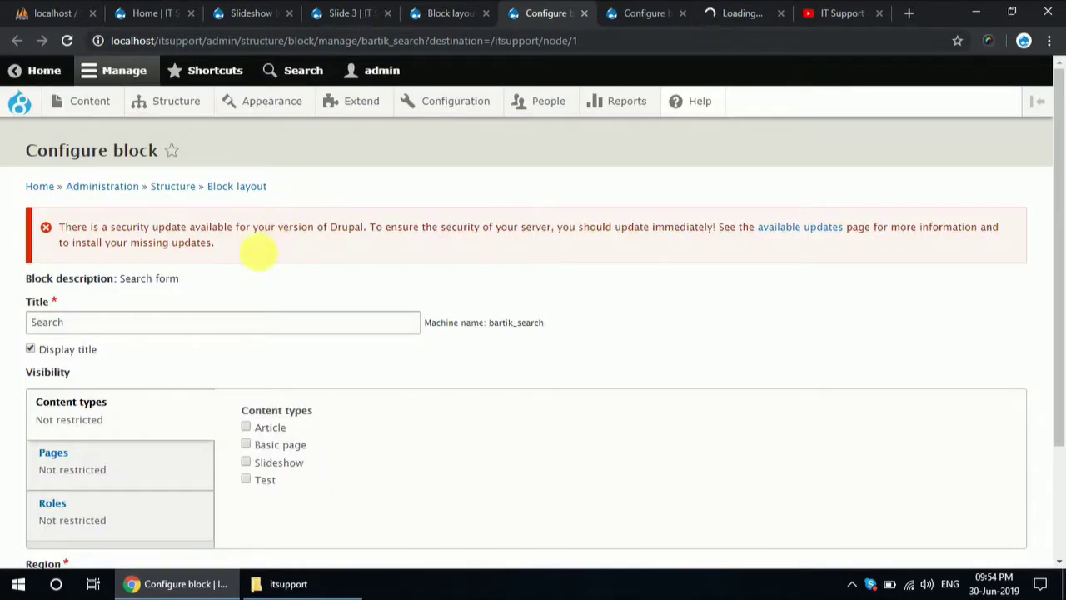
scroll(249, 274, down, 3)
click(136, 434)
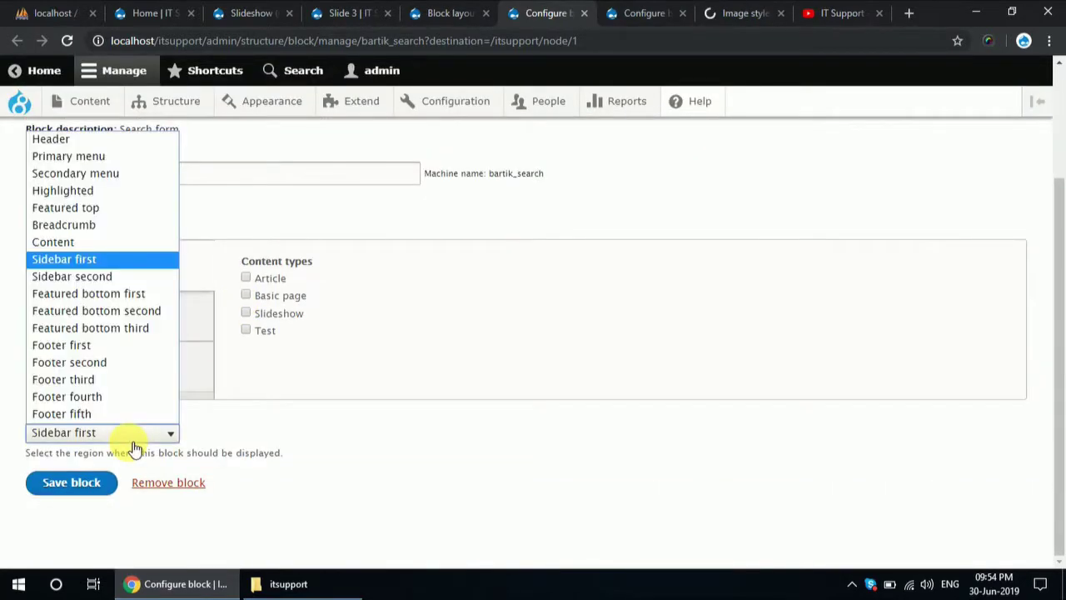
click(133, 447)
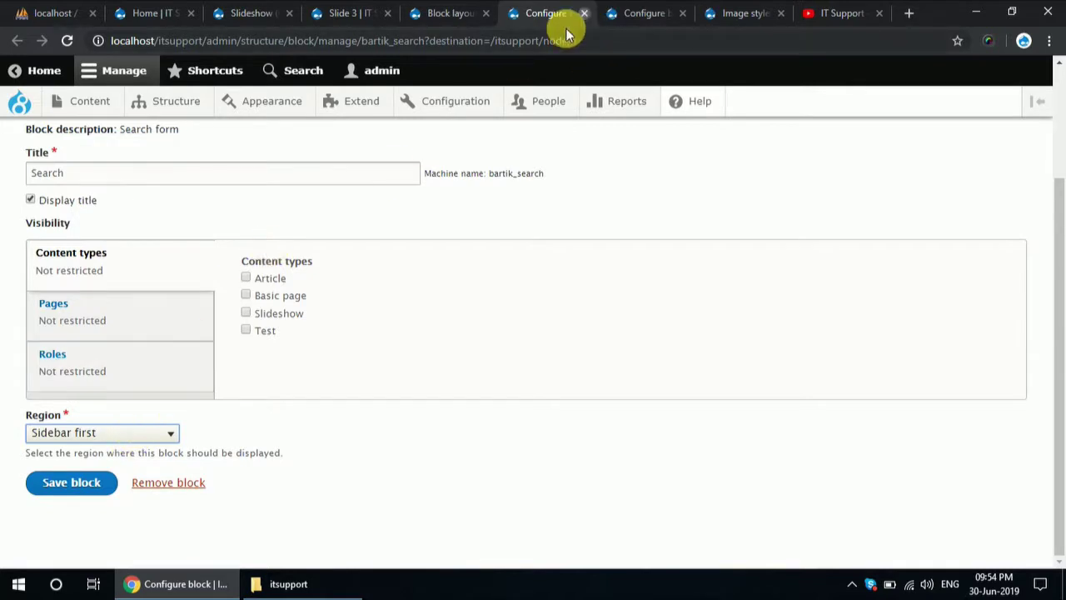
click(115, 443)
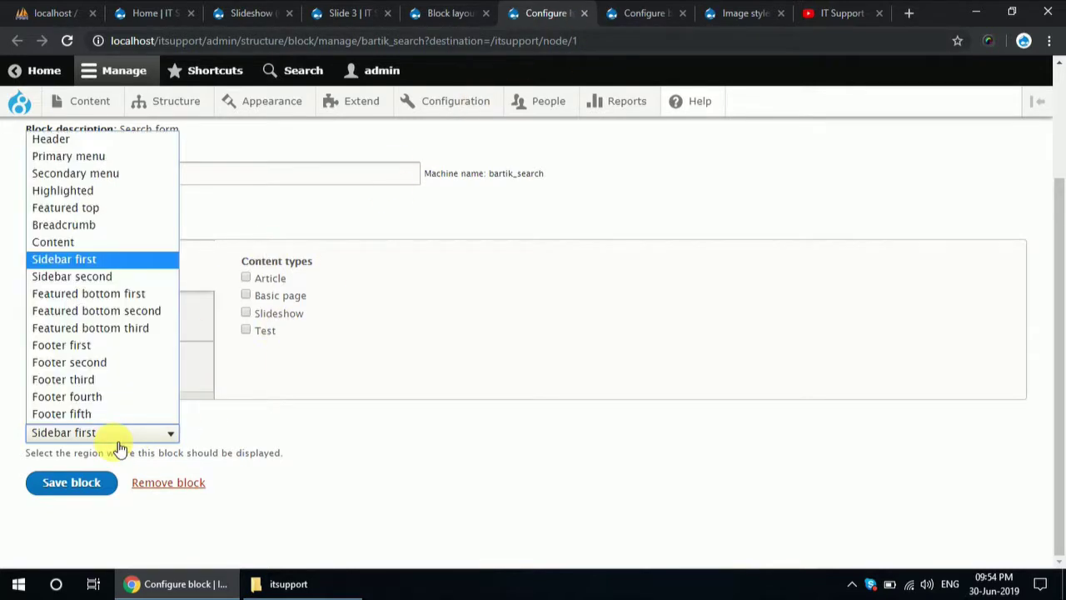
click(119, 448)
click(584, 15)
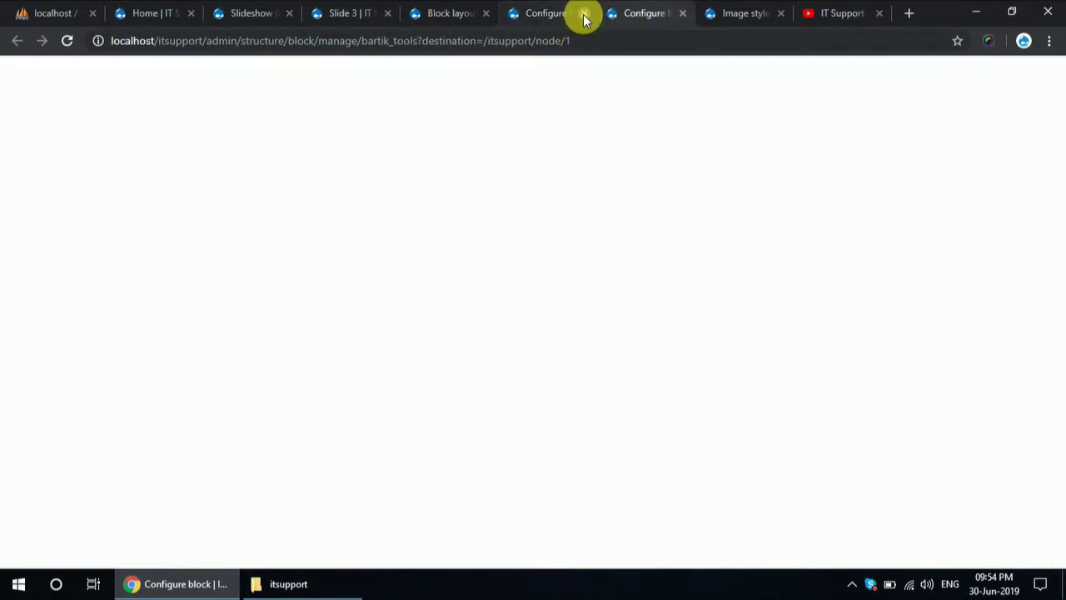
click(584, 15)
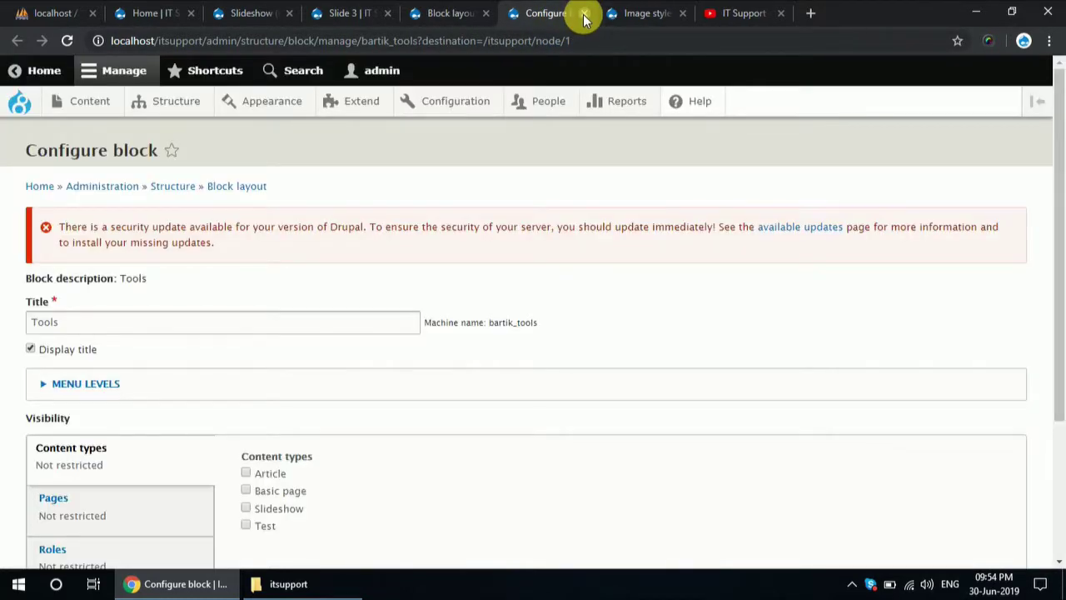
click(584, 15)
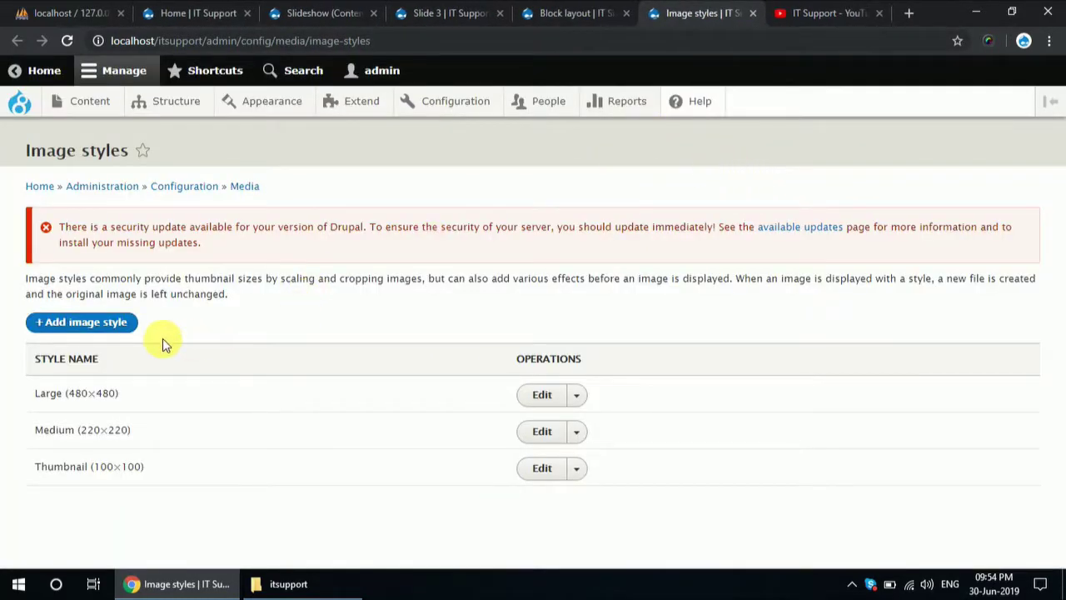
- Start adding an image style and, from the Slide 3 page, open Block layout in another browser tab
click(88, 324)
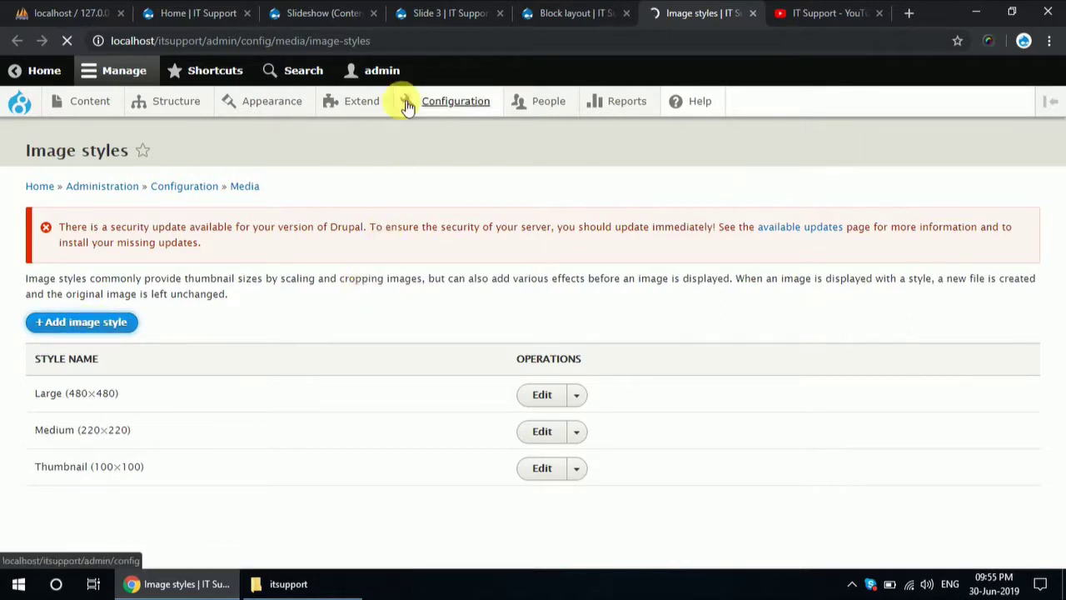
click(302, 12)
click(437, 15)
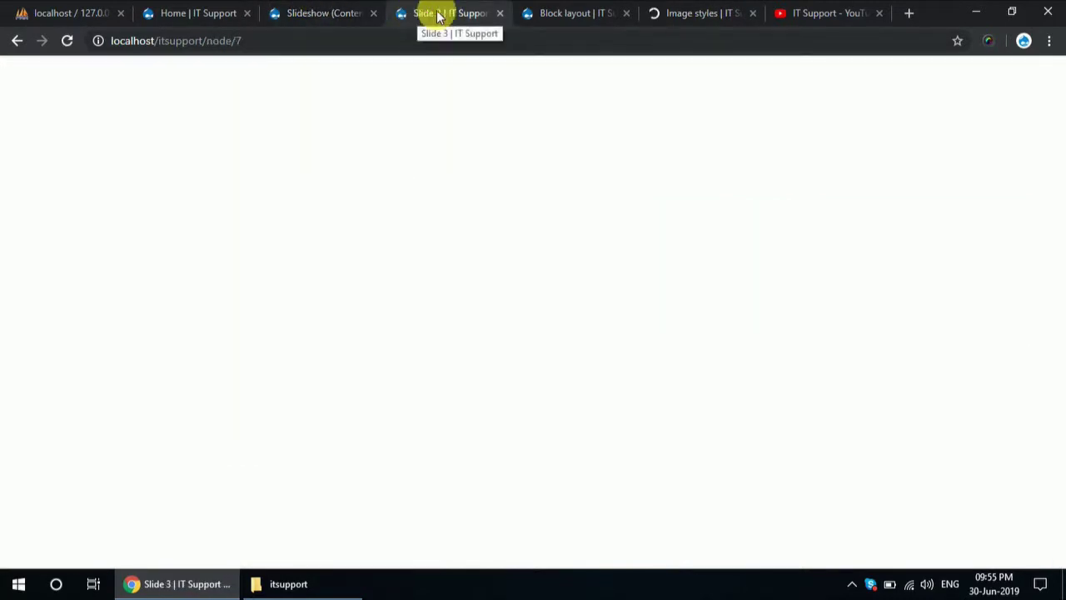
mouse_move(172, 107)
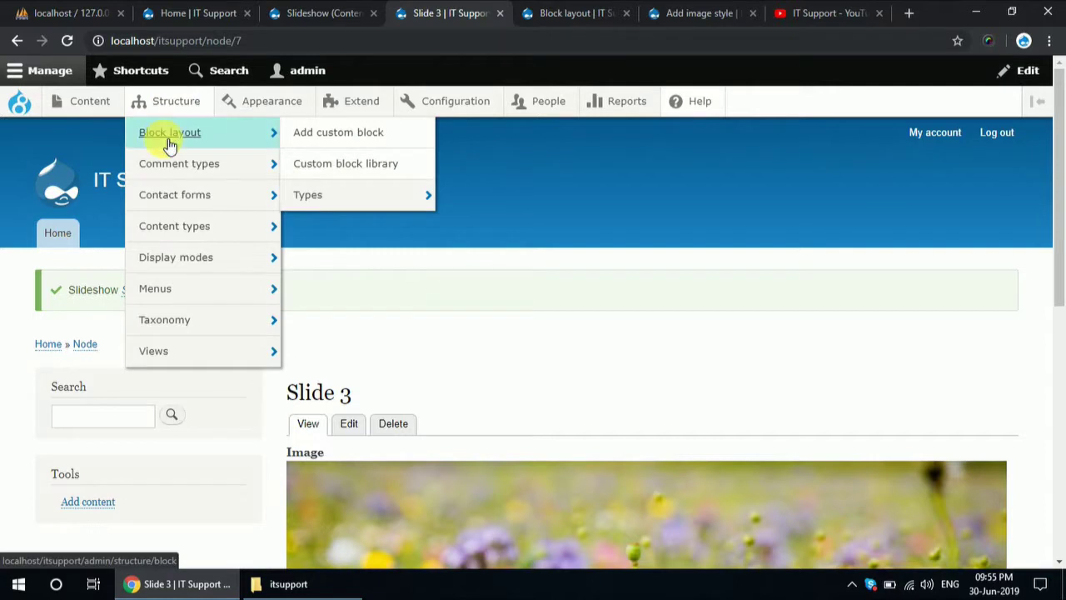
middle_click(169, 145)
click(512, 7)
- Name the new image style Slideshow and create it
click(733, 7)
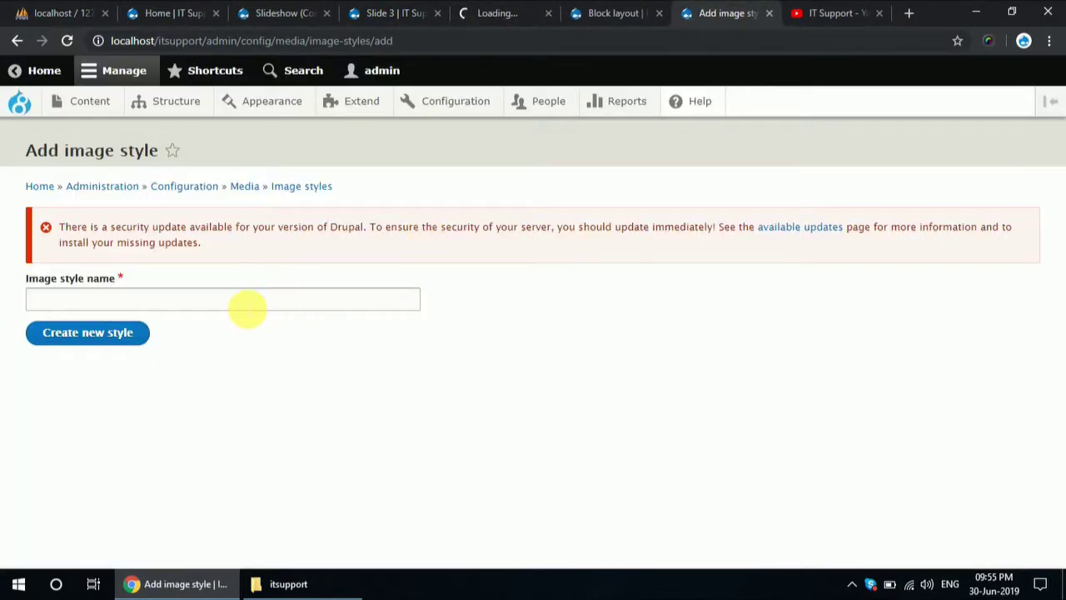
click(237, 307)
text(Slideshow)
click(143, 332)
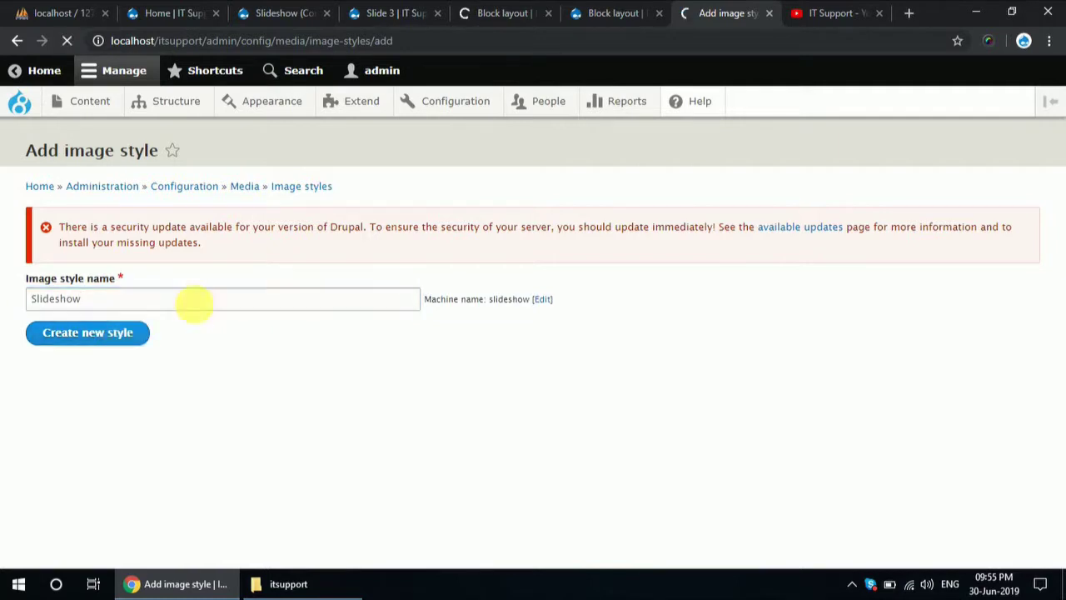
- On the Block layout page, disable the Search block in the Sidebar first region
mouse_move(329, 102)
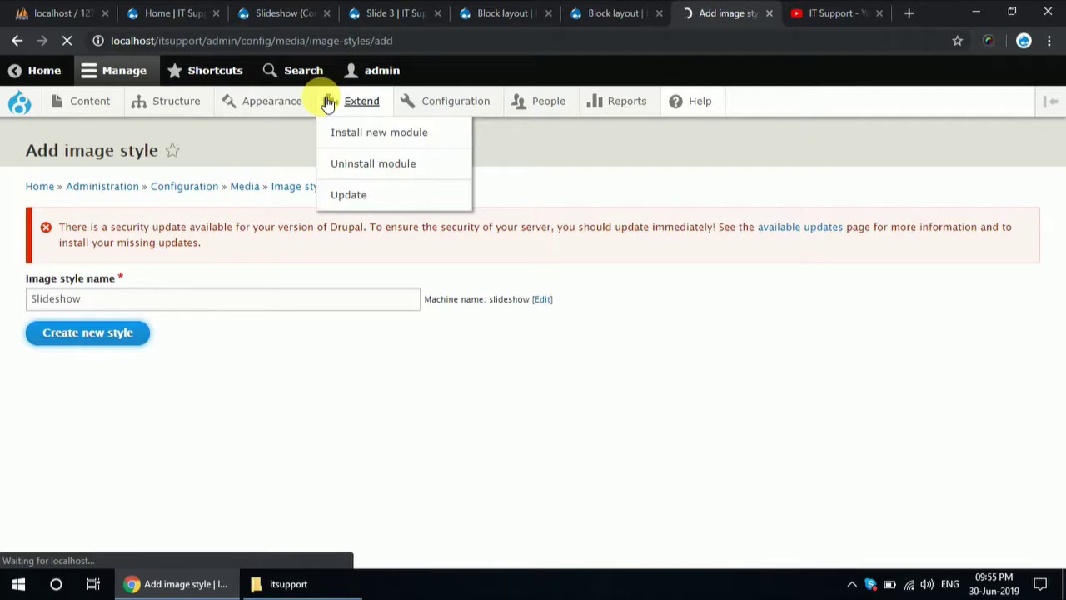
click(487, 6)
scroll(337, 310, down, 4)
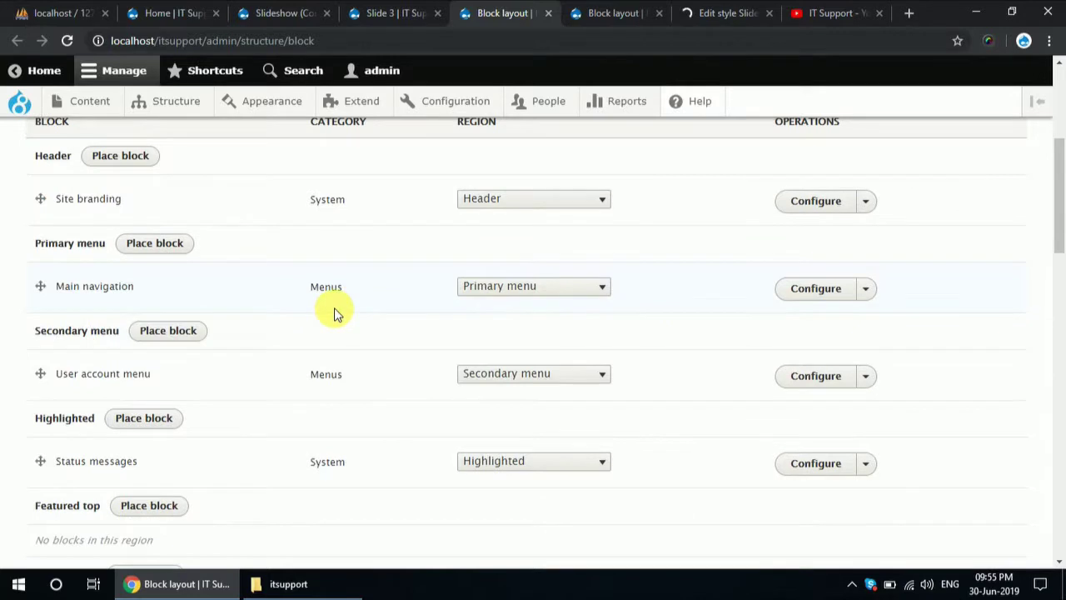
scroll(335, 315, down, 4)
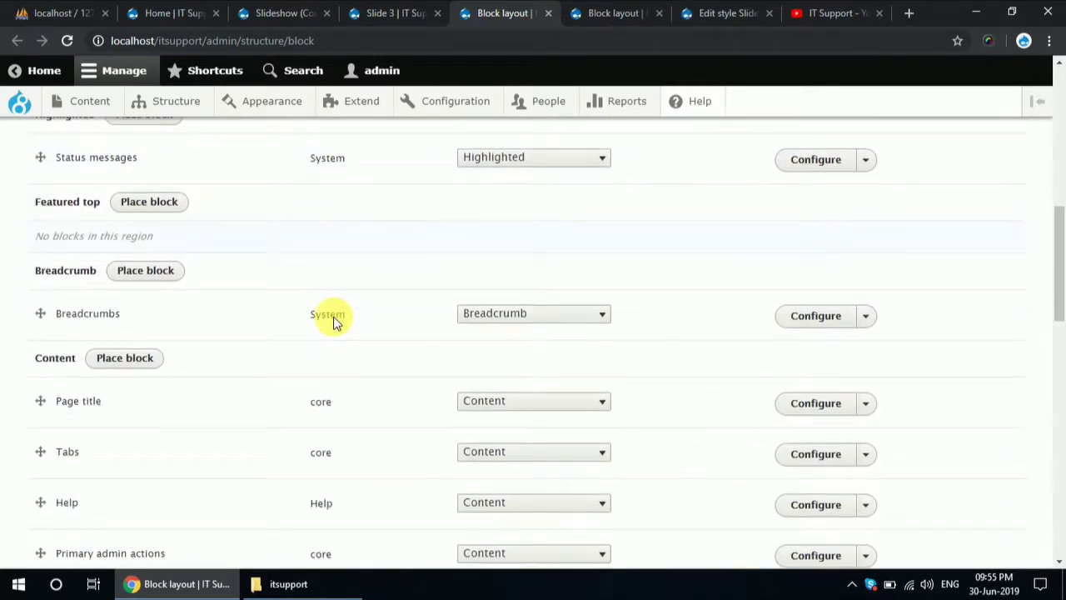
scroll(334, 323, down, 5)
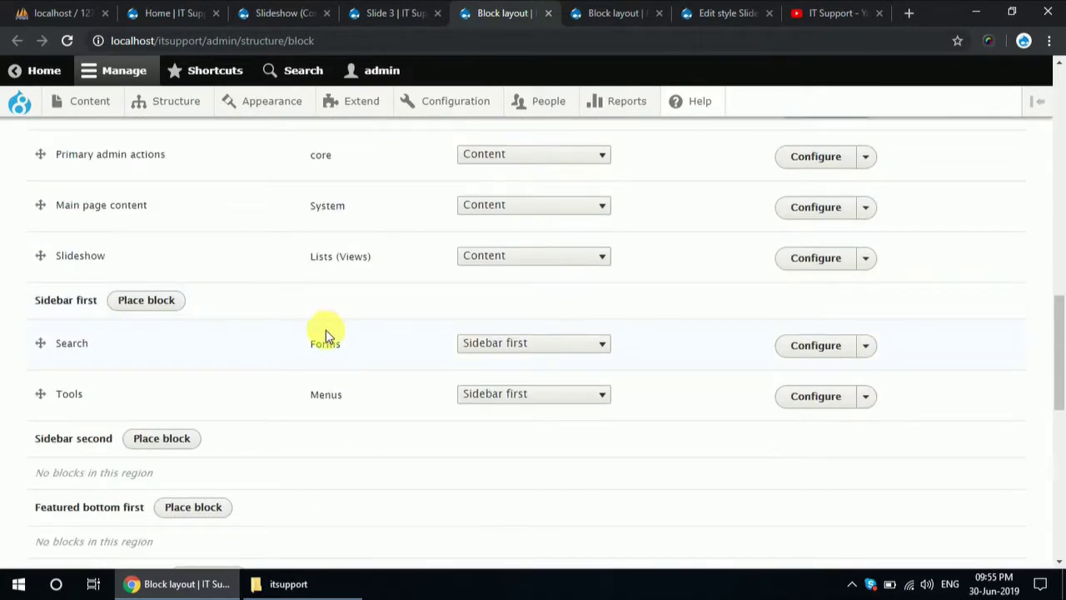
click(866, 350)
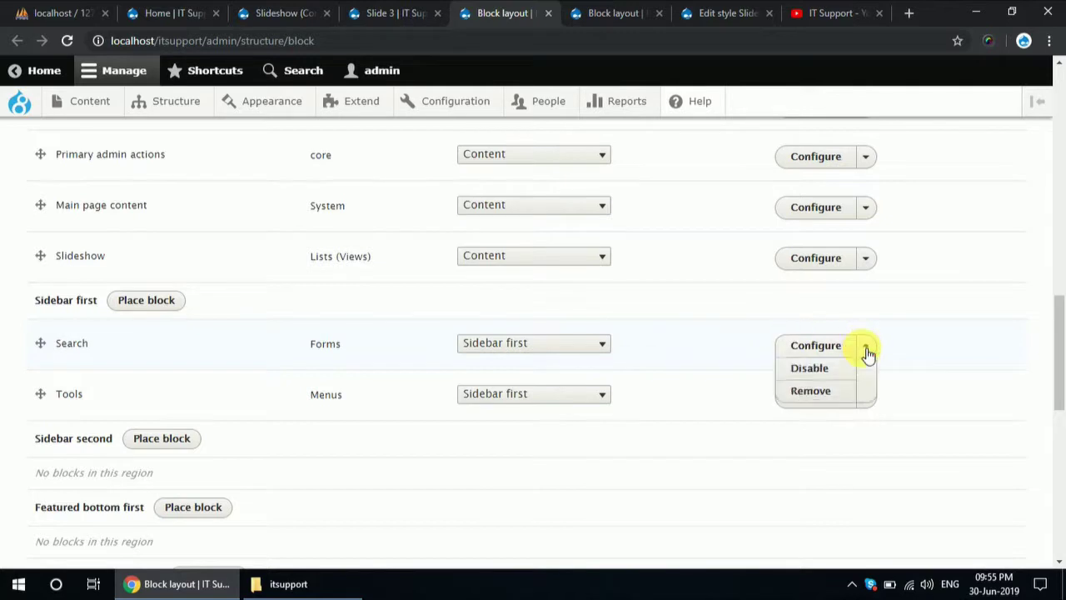
click(827, 372)
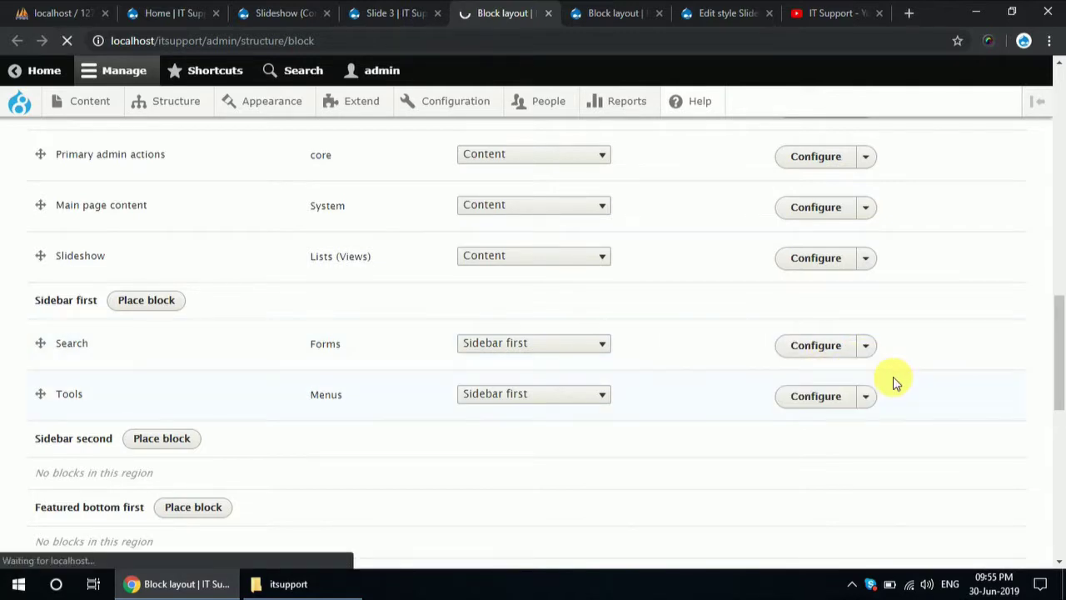
- Add a Resize effect of 720 × 340 pixels to the Slideshow image style
click(725, 13)
scroll(476, 217, down, 2)
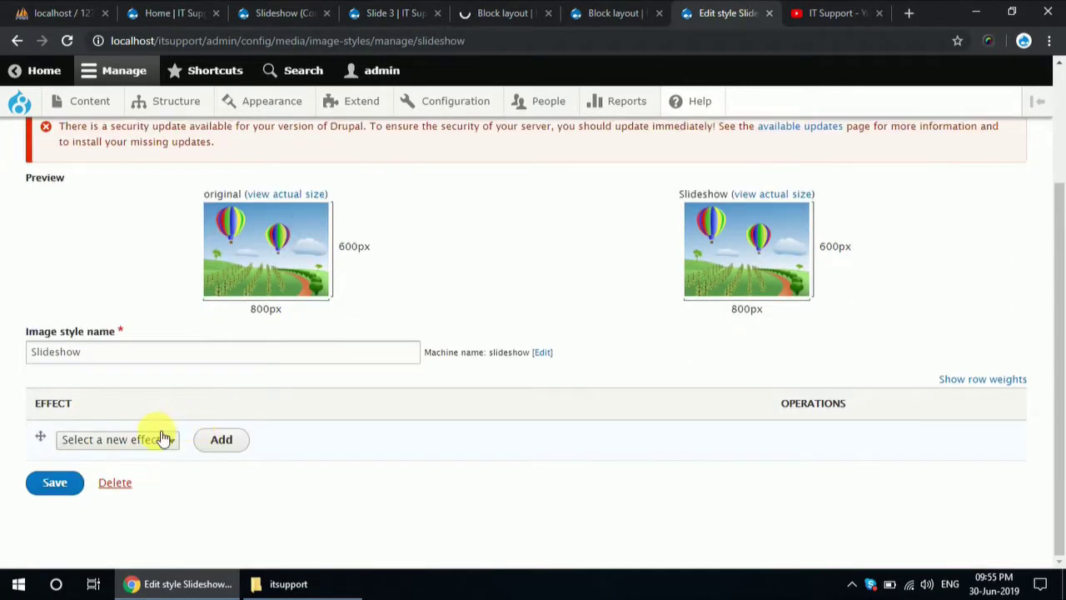
click(159, 440)
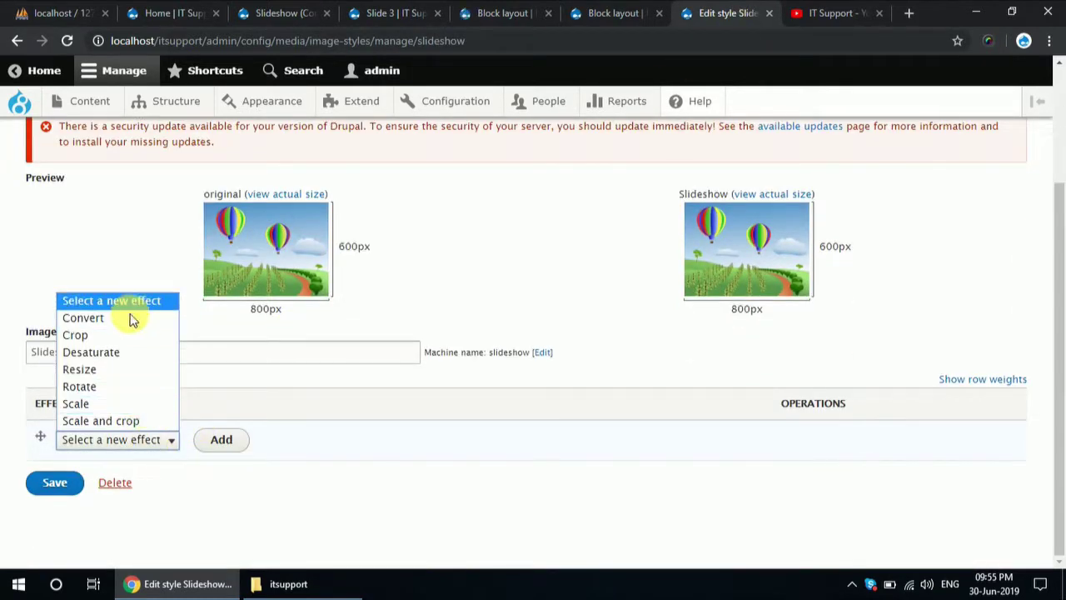
click(121, 369)
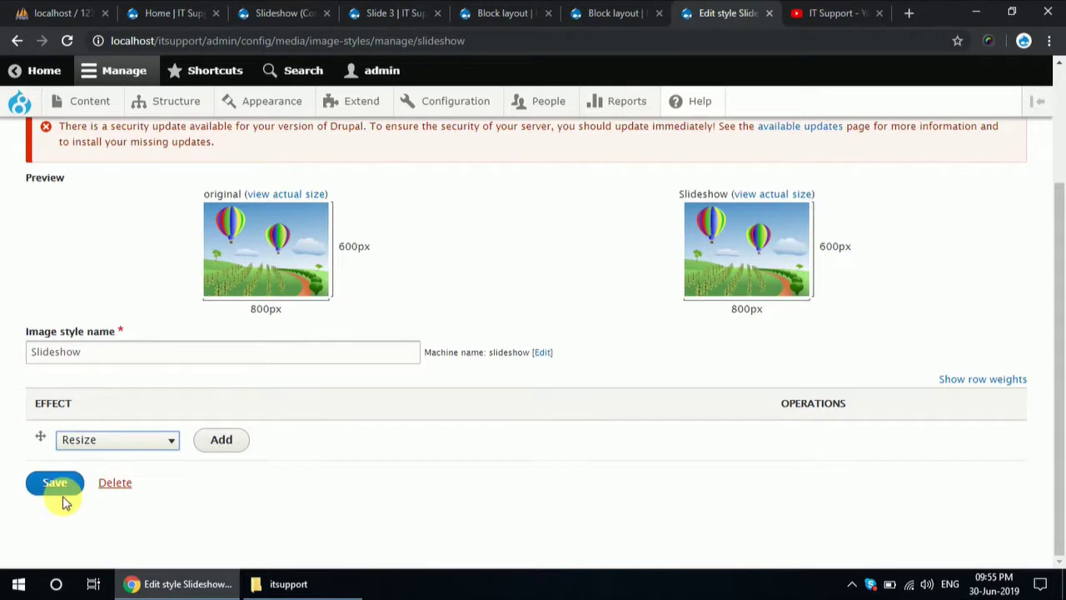
click(221, 440)
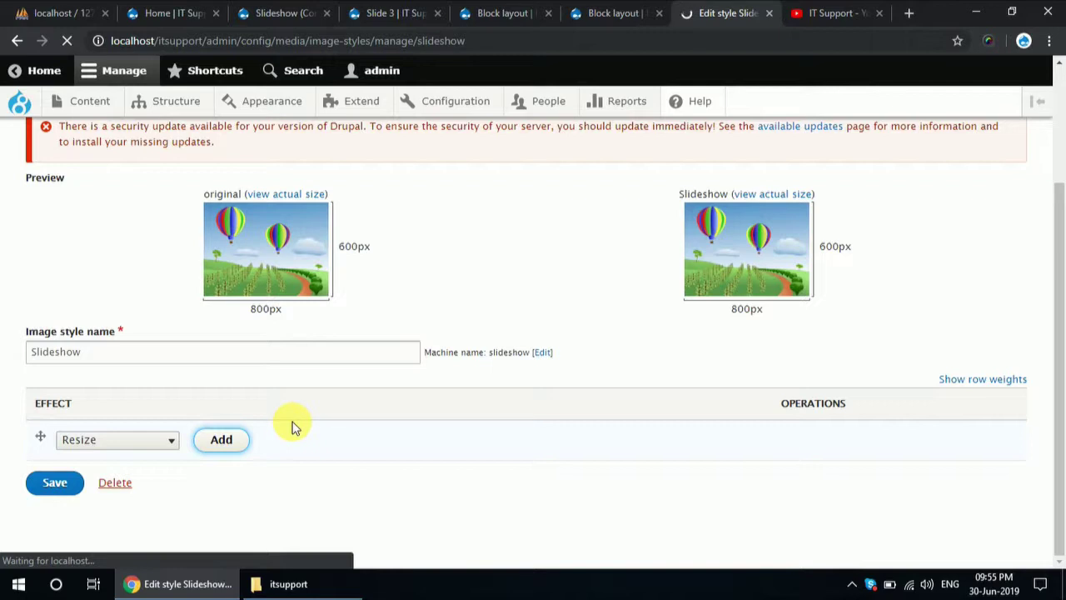
click(87, 379)
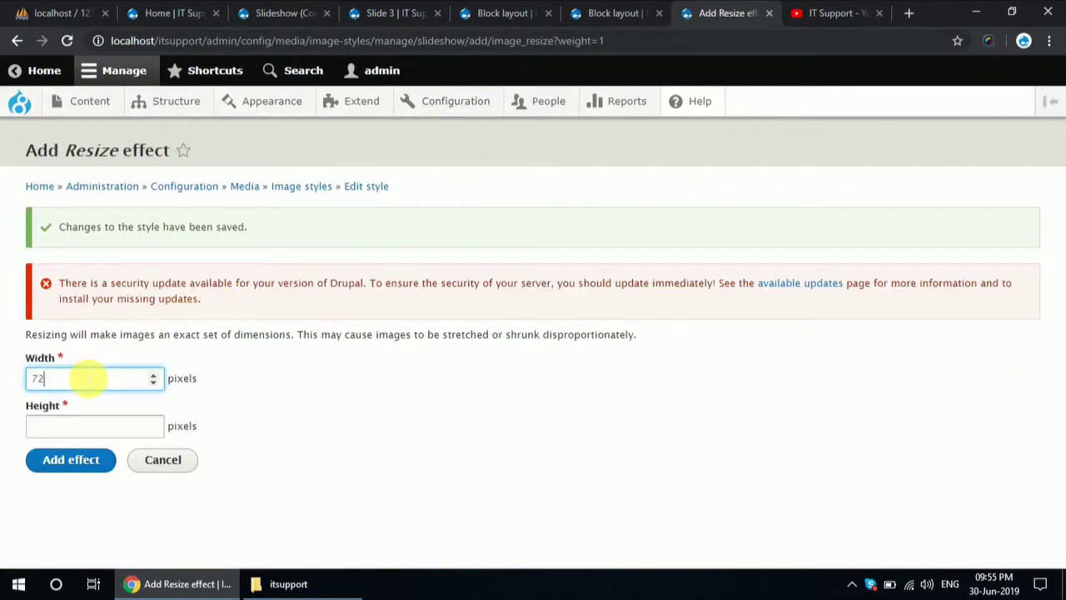
click(88, 425)
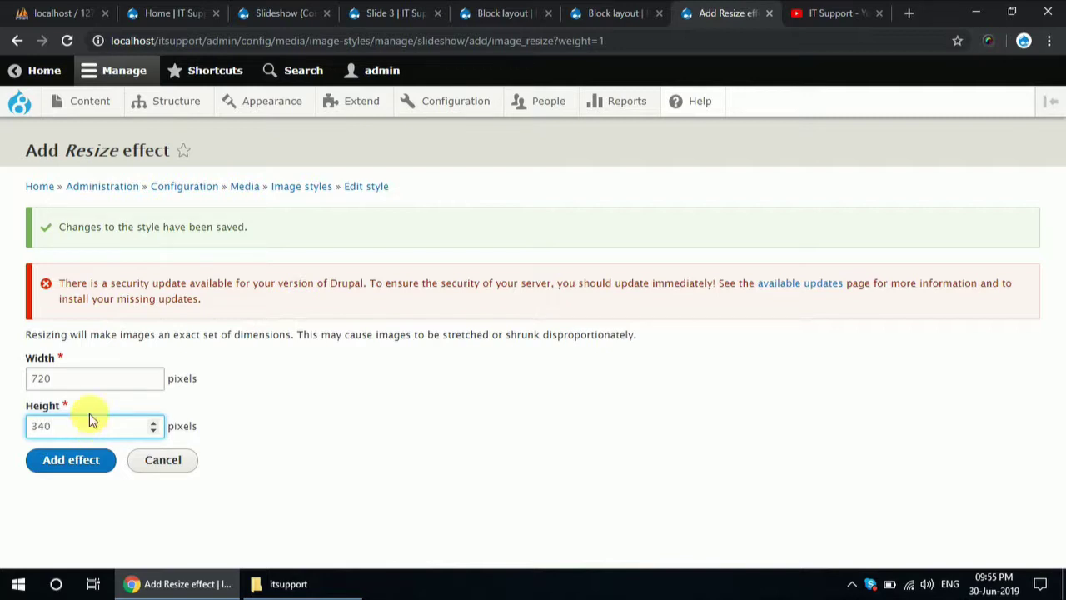
click(74, 465)
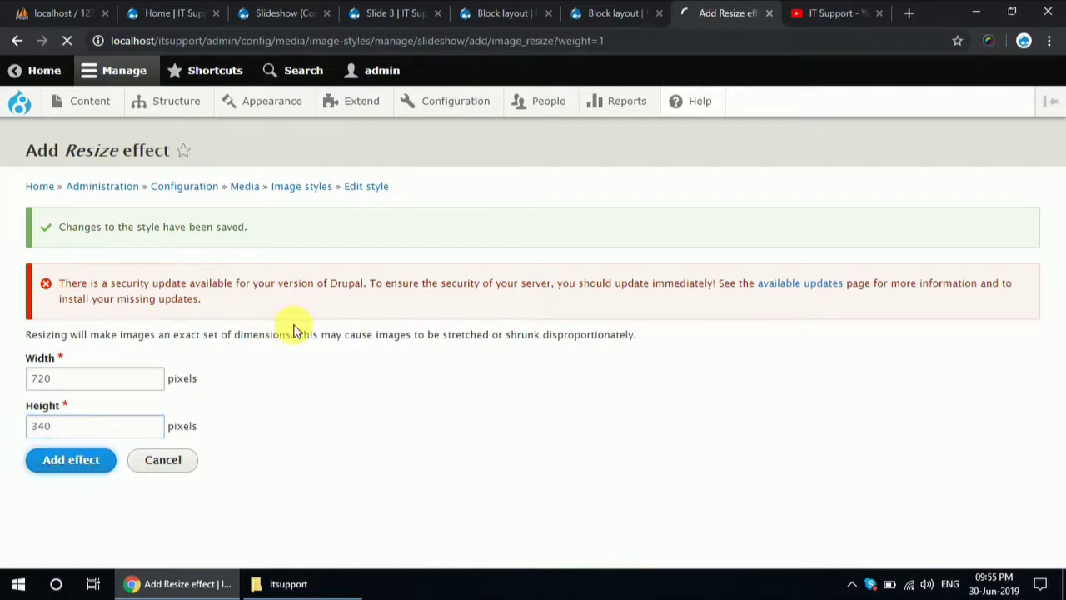
- Compare the two Block layout browser tabs and close the first one
click(499, 23)
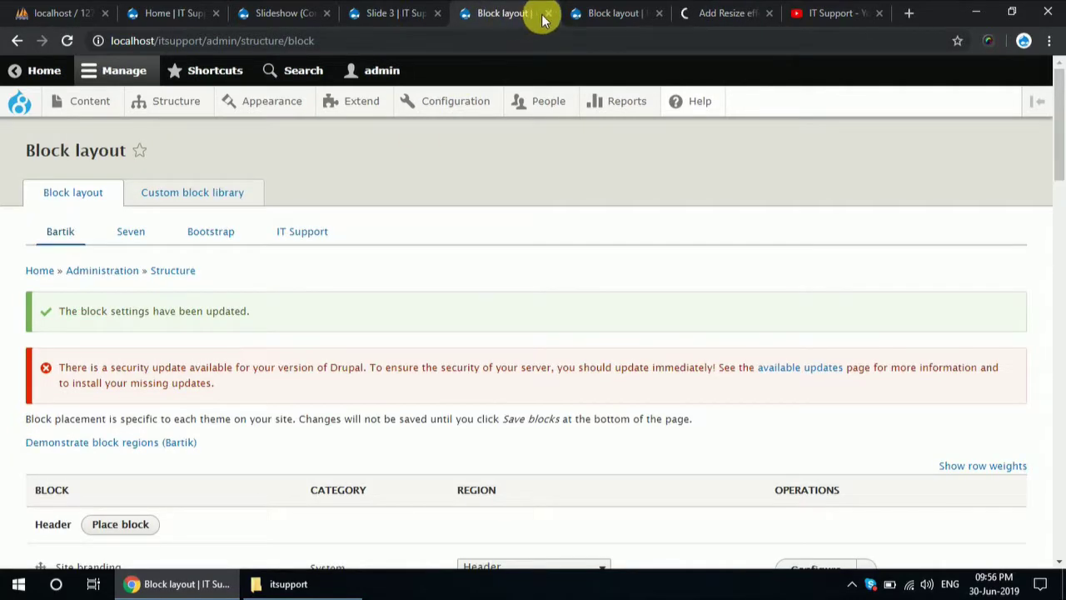
click(577, 14)
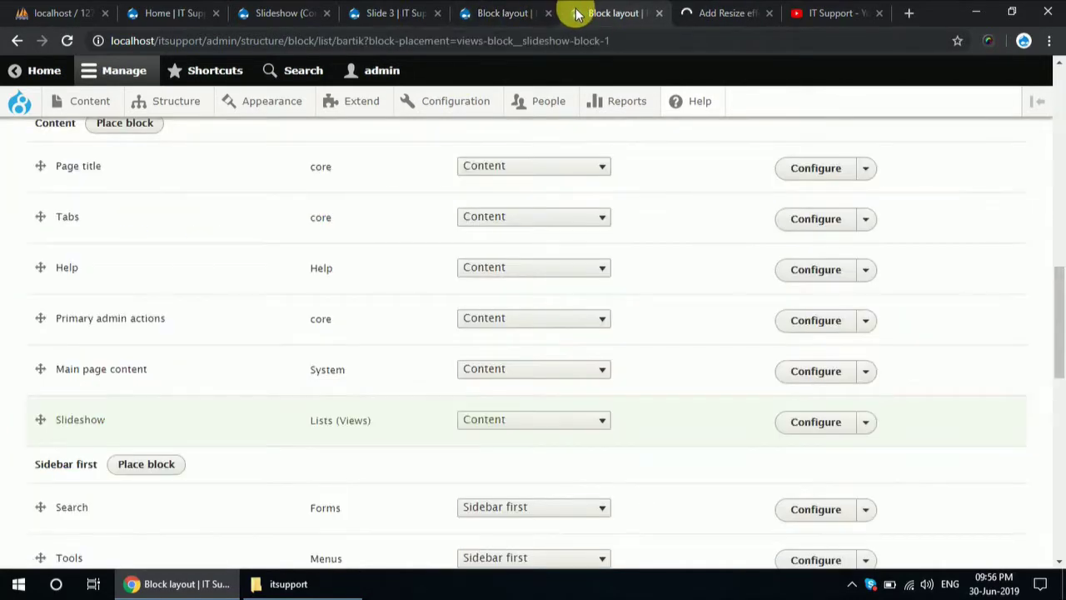
click(506, 13)
click(547, 14)
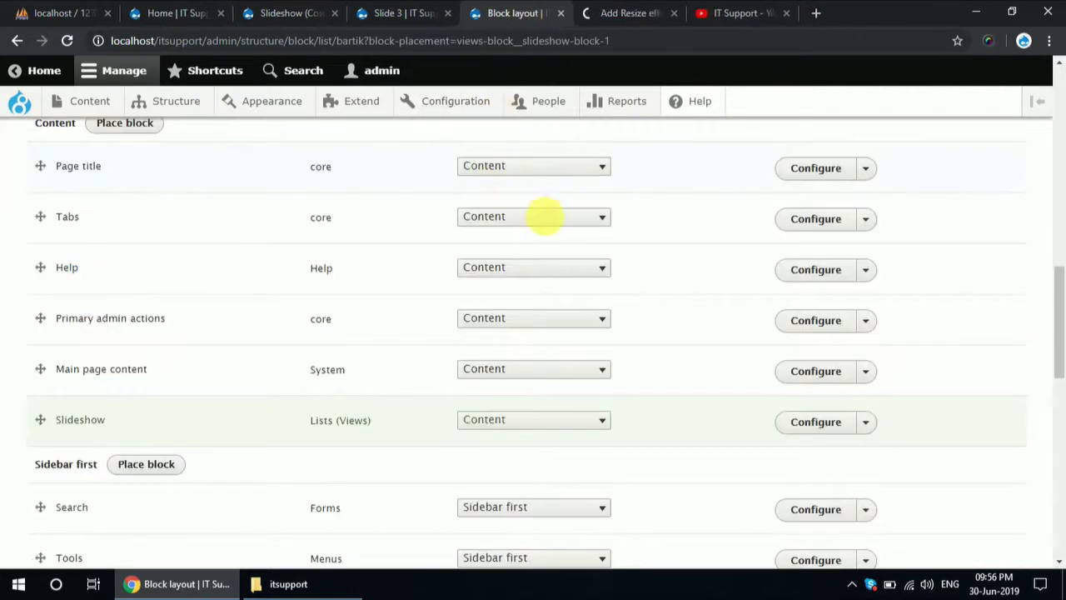
- Reload the remaining Block layout page and disable the Tools block in the Sidebar first region
scroll(541, 244, down, 2)
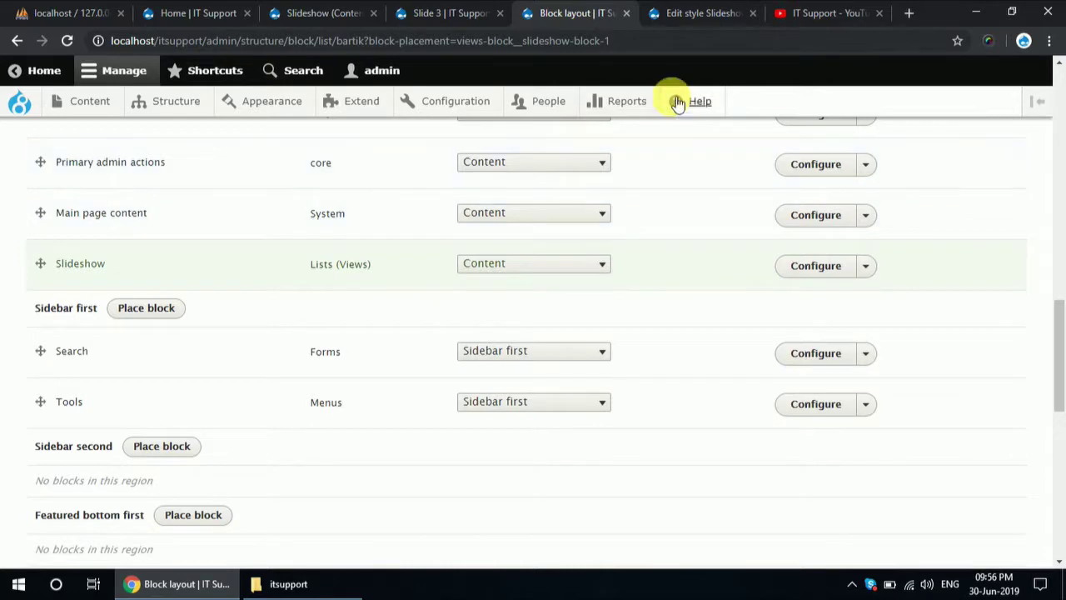
click(662, 50)
key(Return)
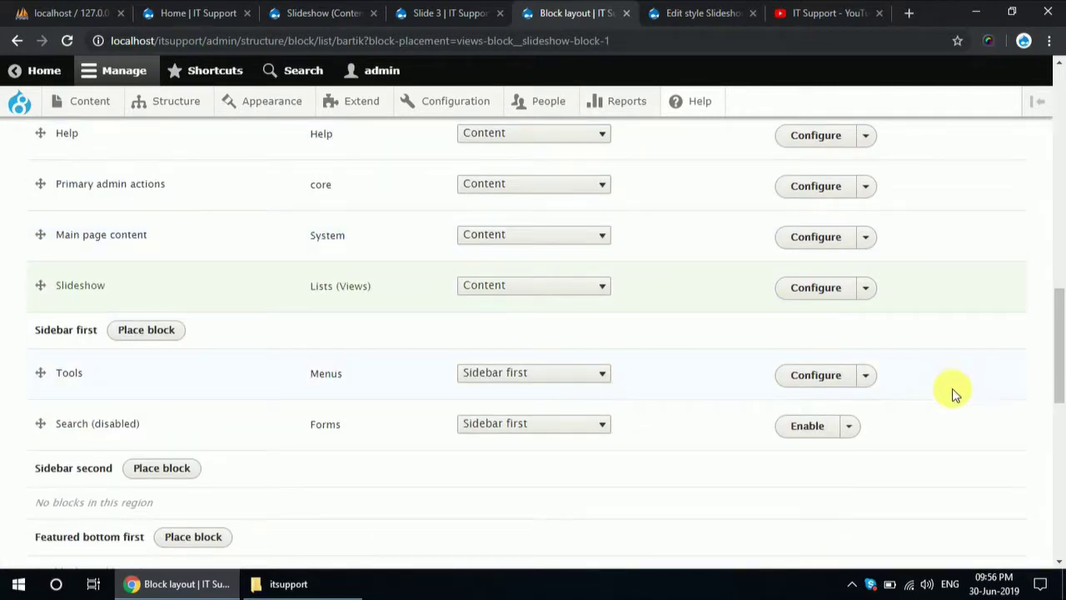
click(868, 377)
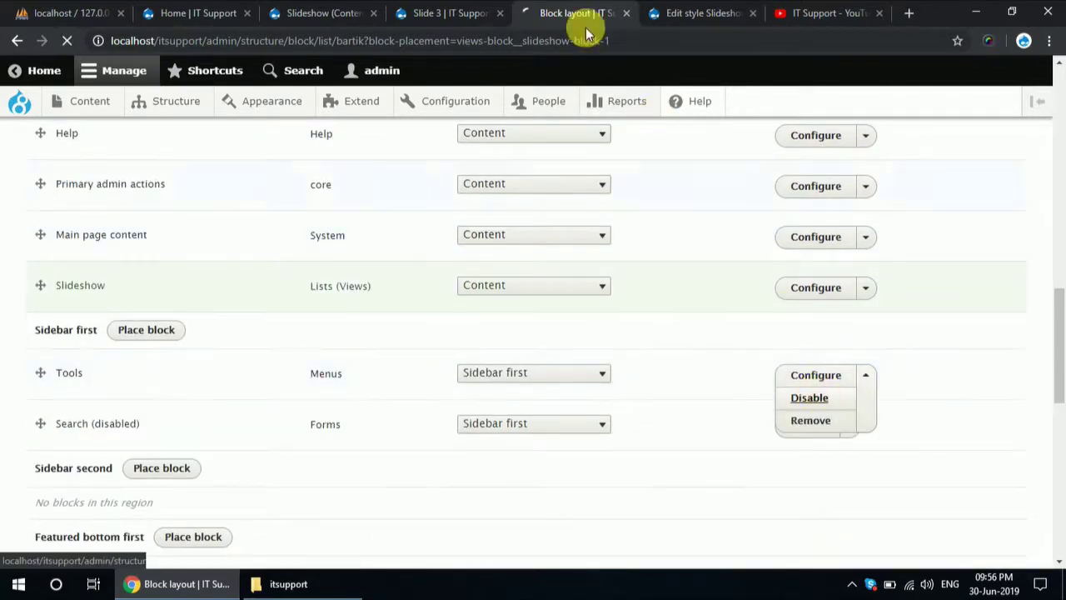
click(809, 398)
- Check the Slideshow image style's resize effect and save the image style
click(704, 12)
scroll(570, 211, down, 2)
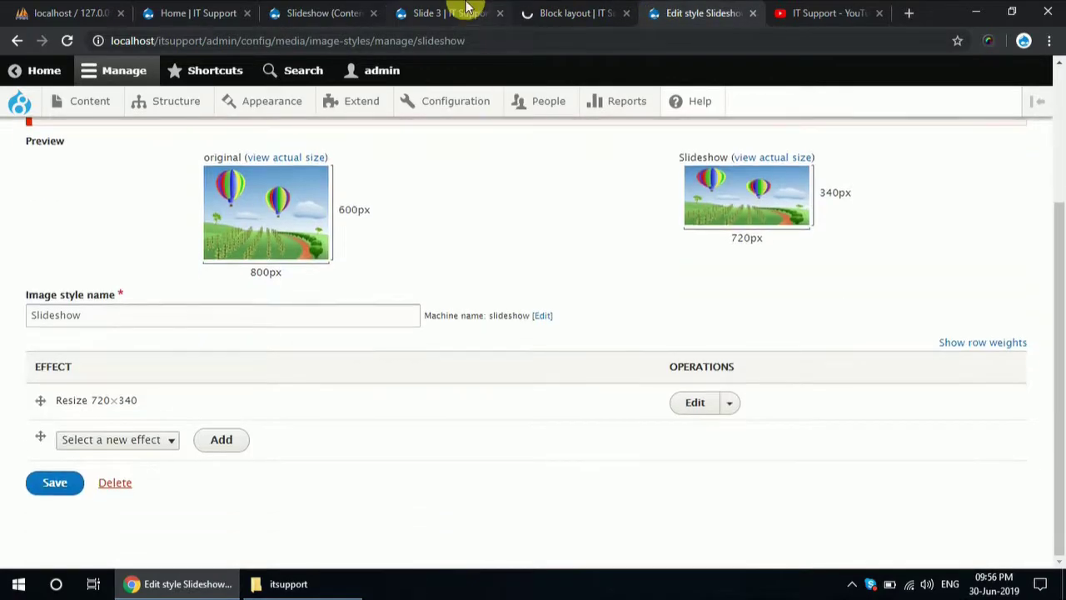
click(454, 13)
click(338, 13)
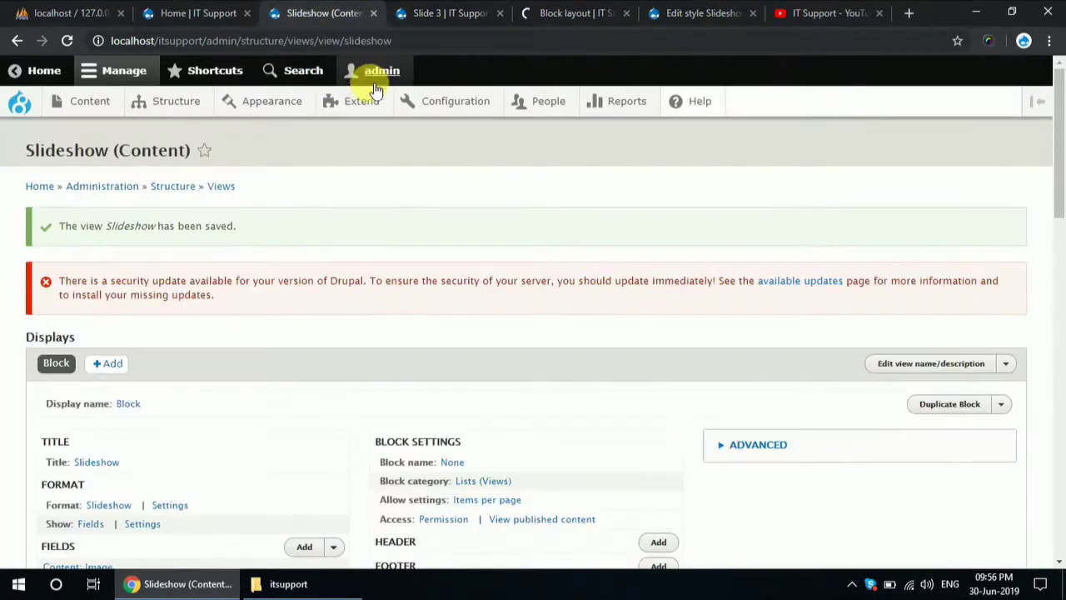
click(440, 40)
scroll(274, 377, down, 2)
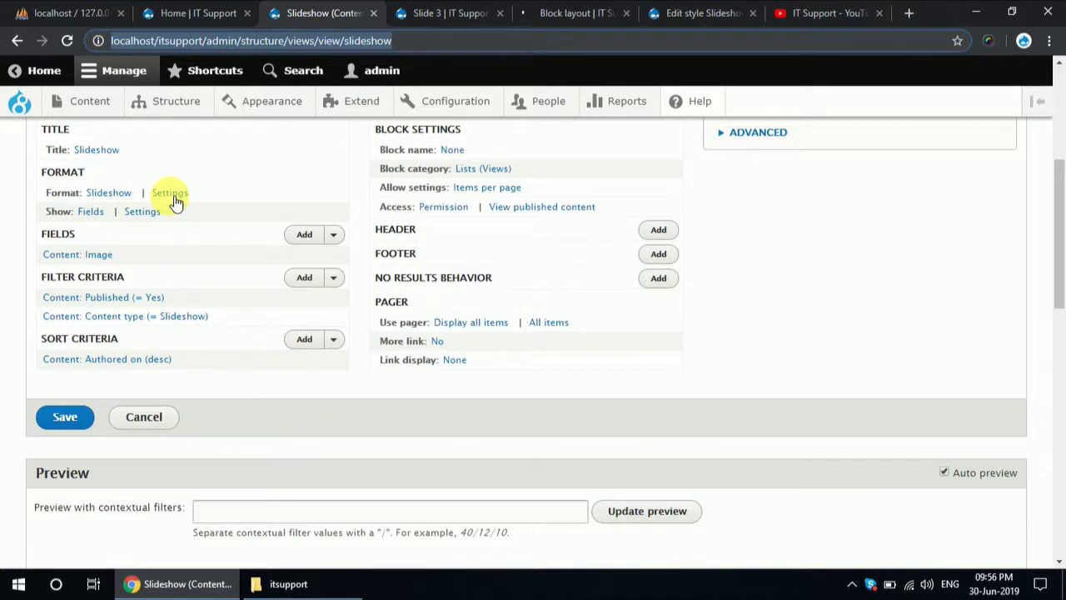
click(692, 12)
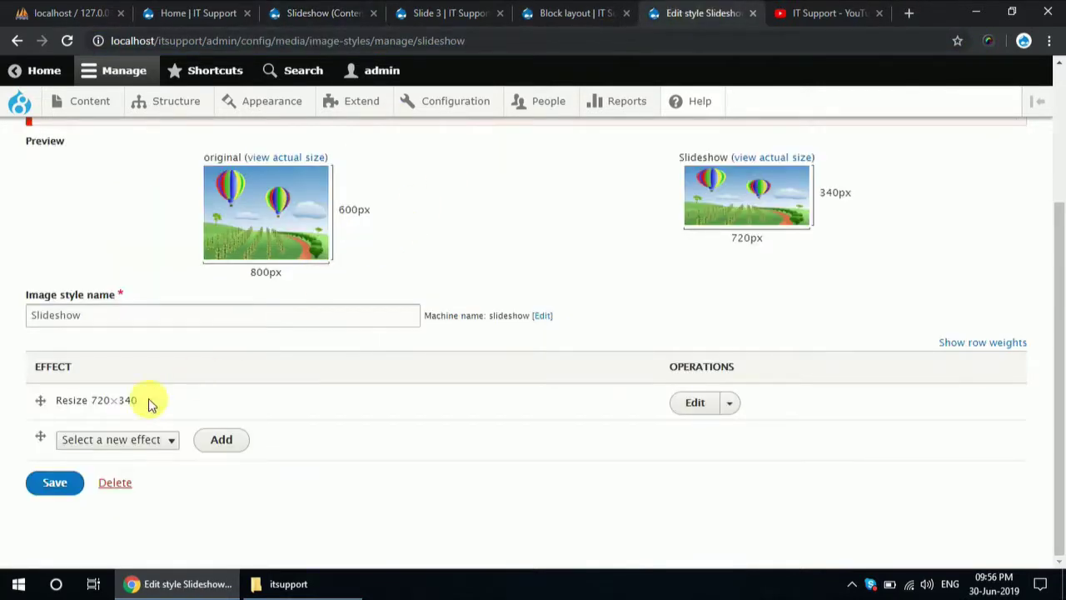
click(60, 477)
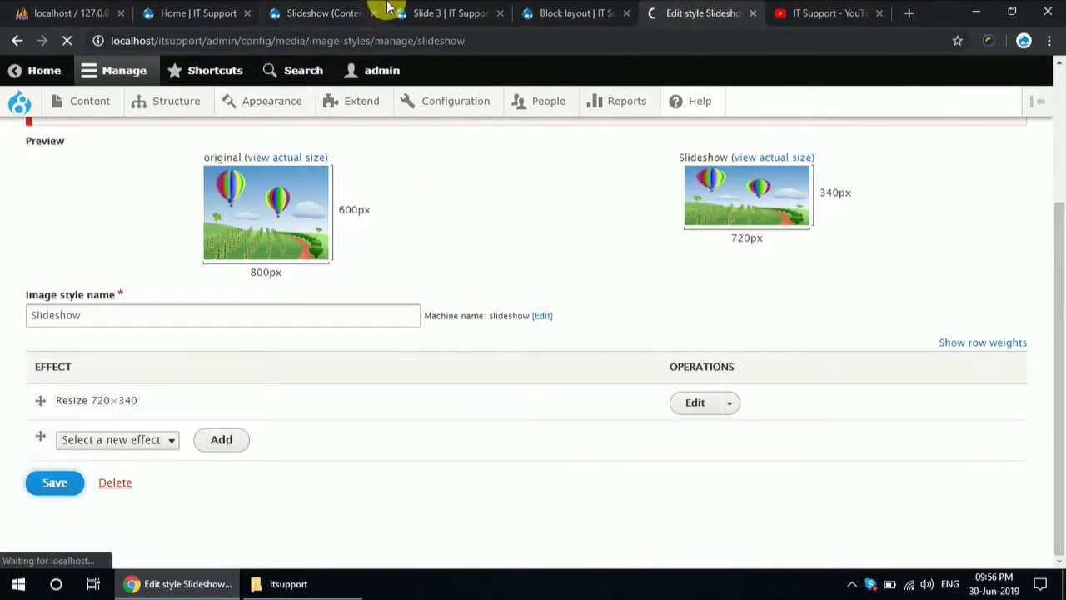
- Look through the format settings of the Slideshow view and close them without applying changes
click(340, 12)
scroll(210, 287, down, 2)
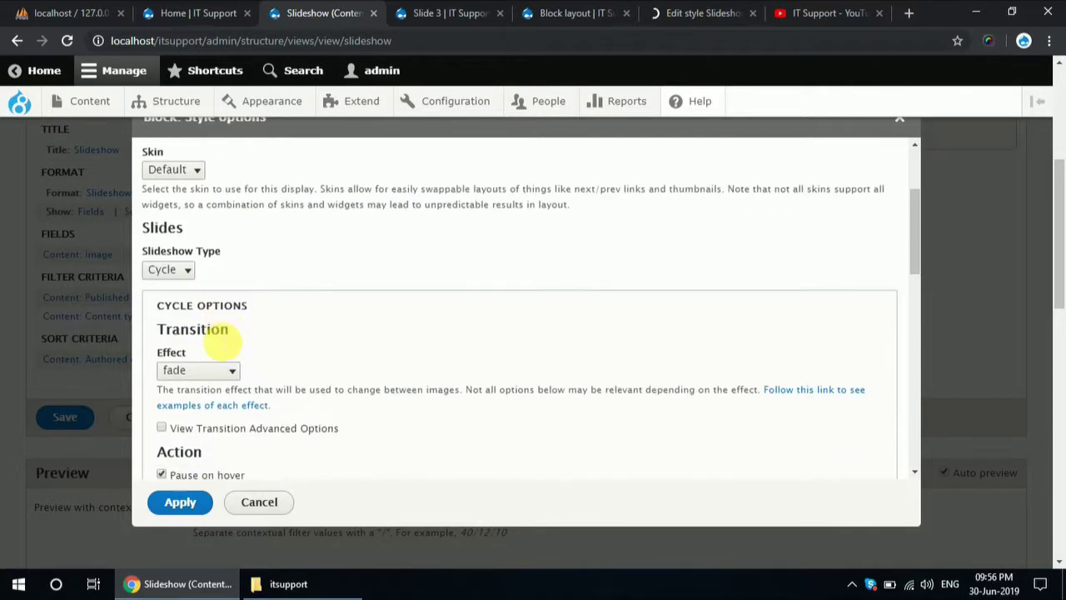
scroll(812, 241, down, 1)
drag(914, 250, 914, 116)
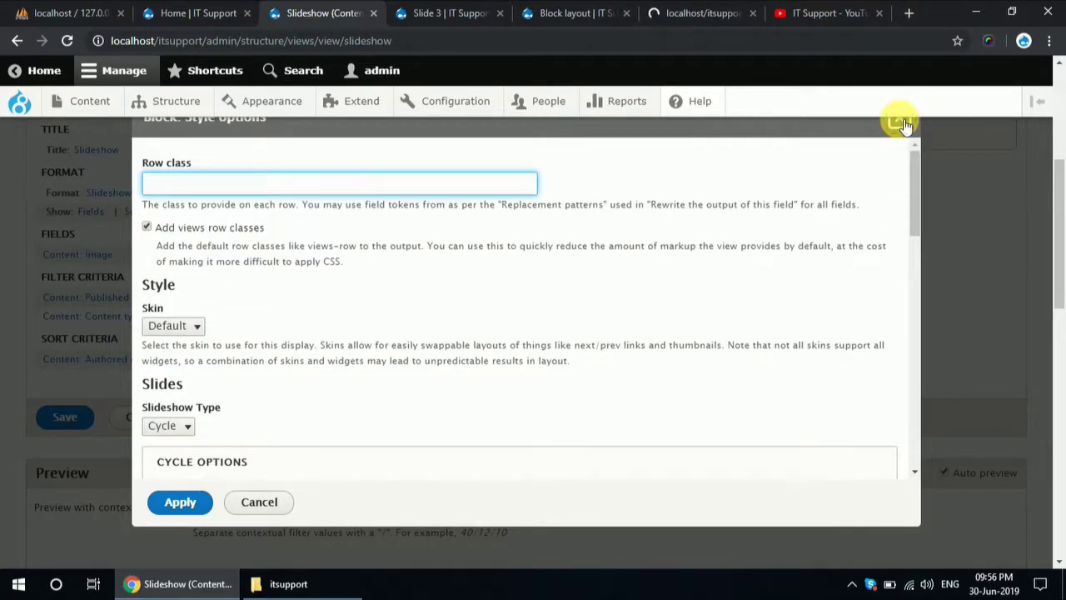
click(906, 125)
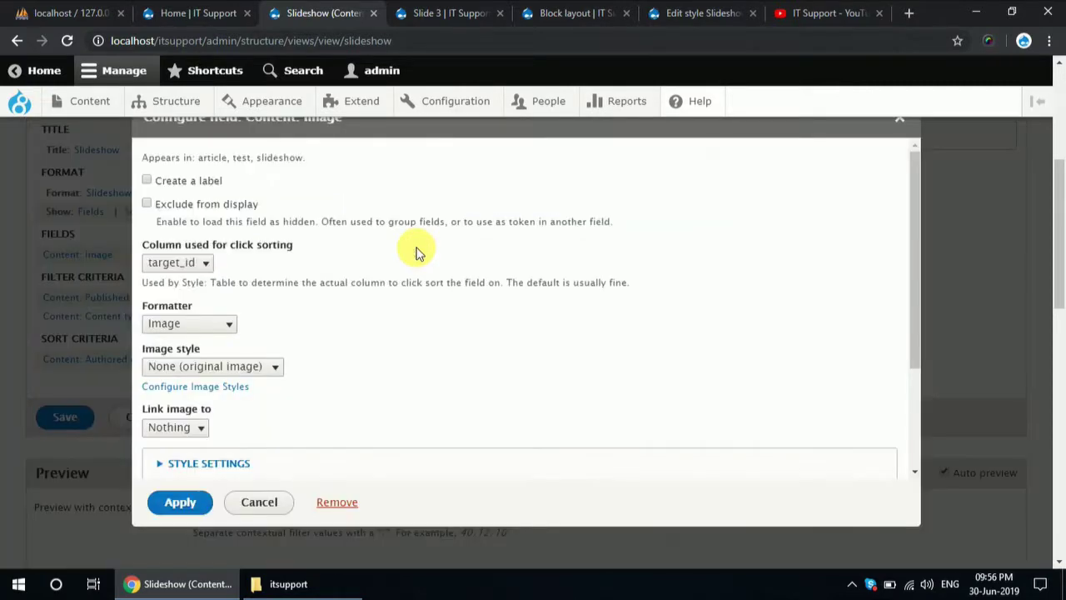
- Set the image style of the view's Content: Image field to Slideshow and apply it
scroll(392, 305, down, 2)
scroll(250, 287, up, 2)
scroll(249, 285, up, 1)
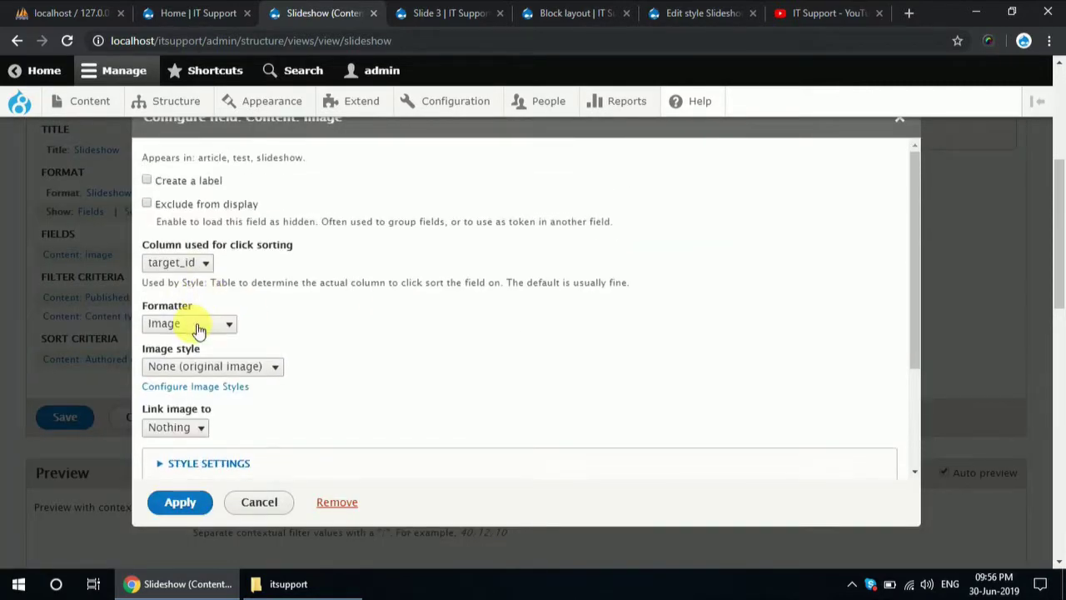
click(200, 371)
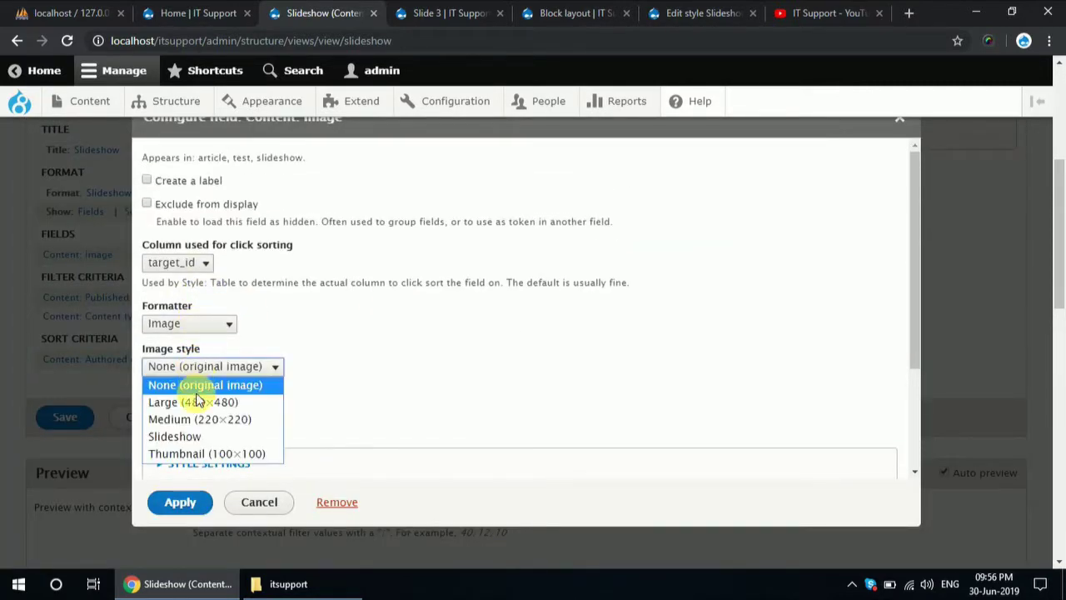
click(209, 436)
click(198, 499)
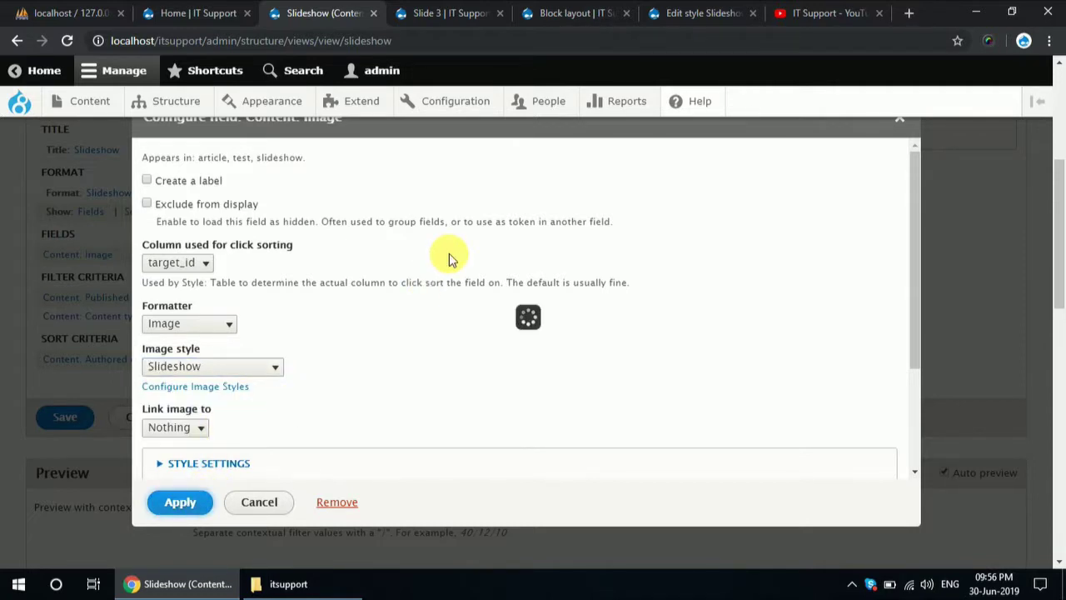
- Save the Slideshow view and check the resized slides in its preview
scroll(338, 291, down, 3)
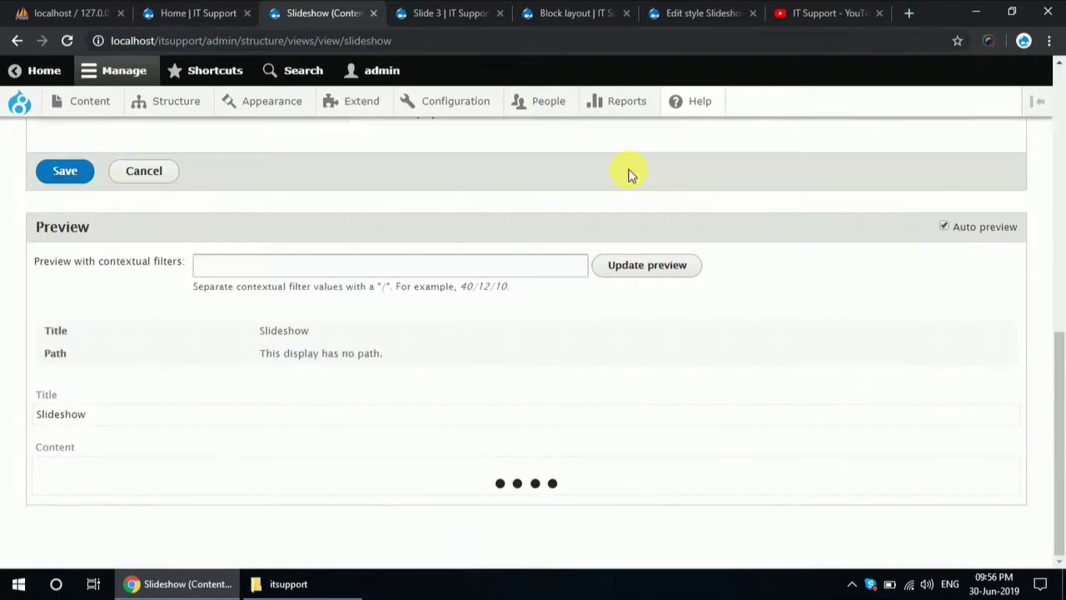
scroll(466, 182, up, 1)
click(63, 254)
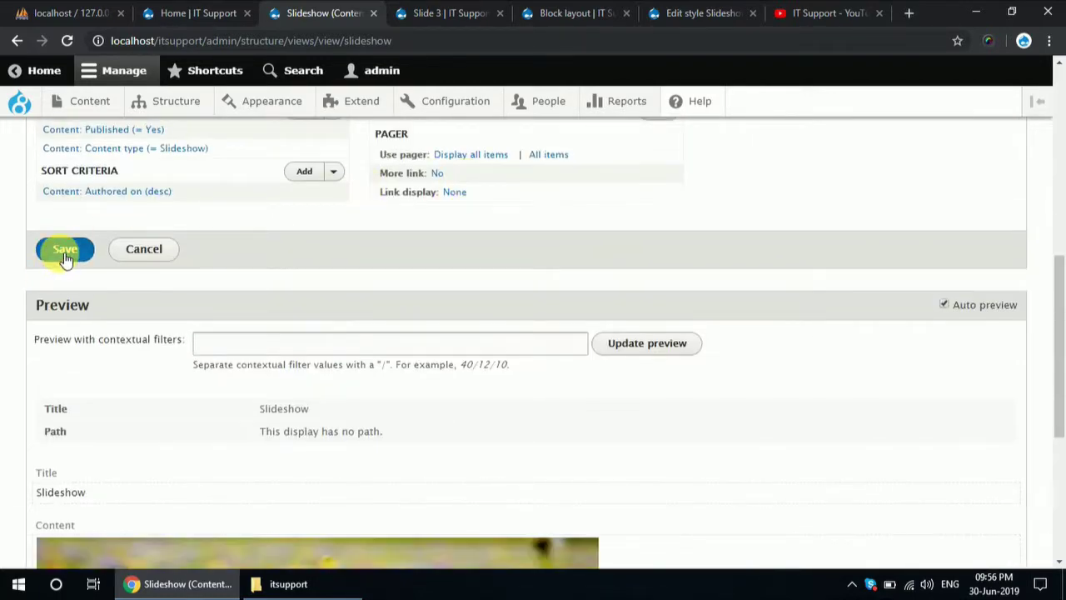
scroll(707, 220, down, 4)
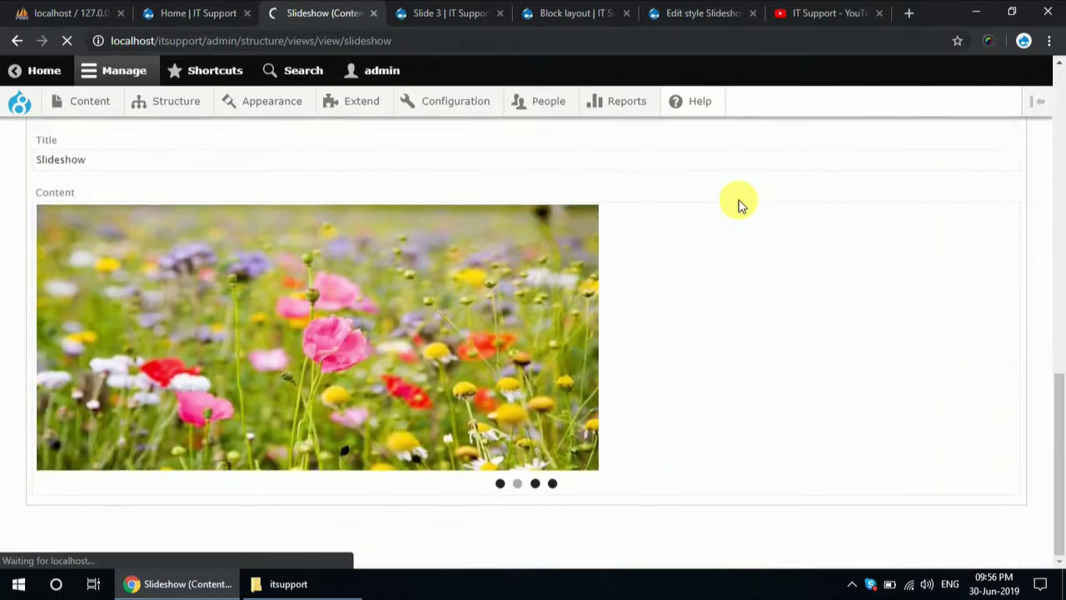
scroll(741, 206, up, 3)
- Reload the site's Home page and examine the slideshow's size, sidebar area and slide pager
click(198, 12)
click(357, 43)
key(Return)
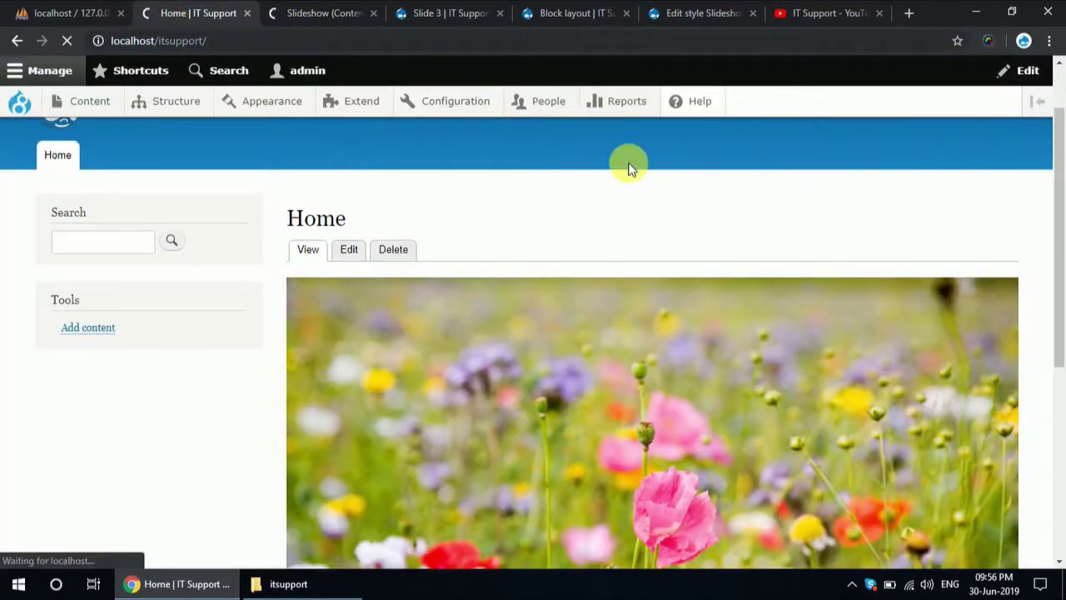
scroll(838, 200, down, 1)
scroll(912, 202, down, 4)
scroll(905, 197, up, 5)
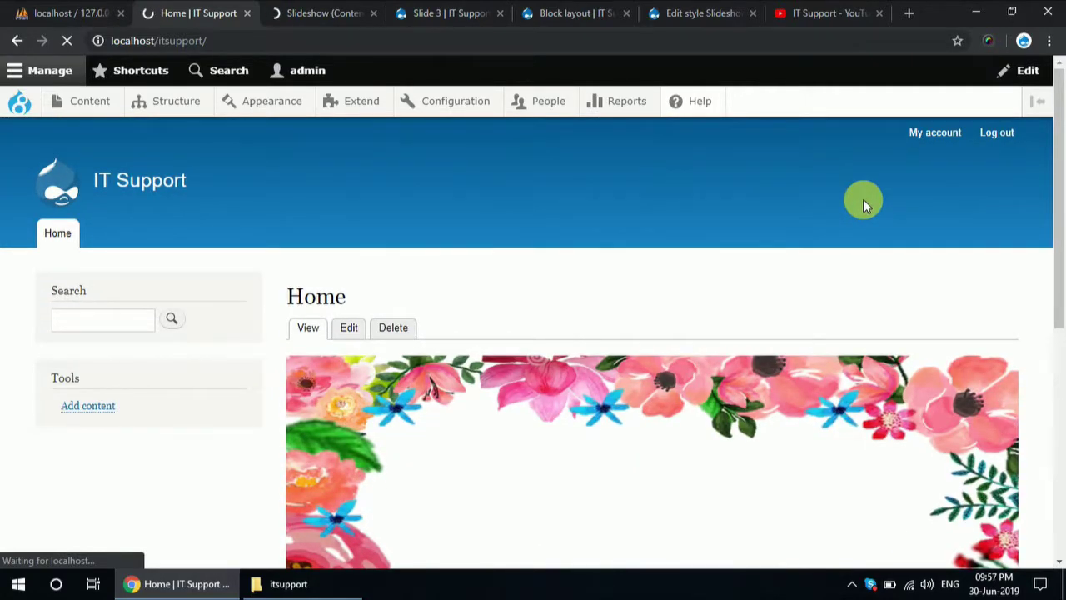
scroll(733, 258, down, 4)
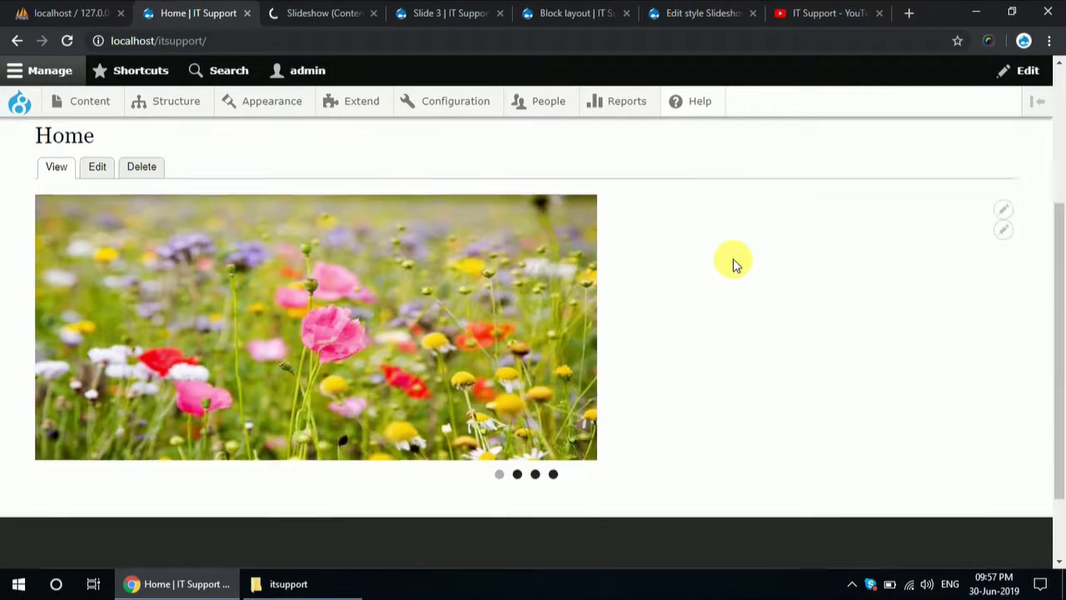
scroll(609, 305, up, 1)
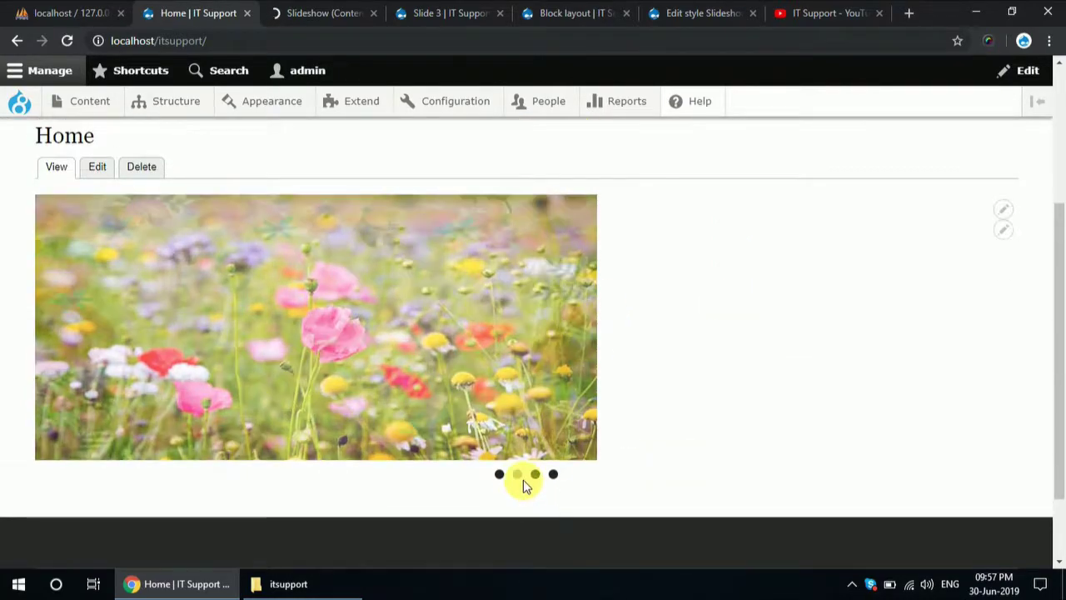
click(553, 475)
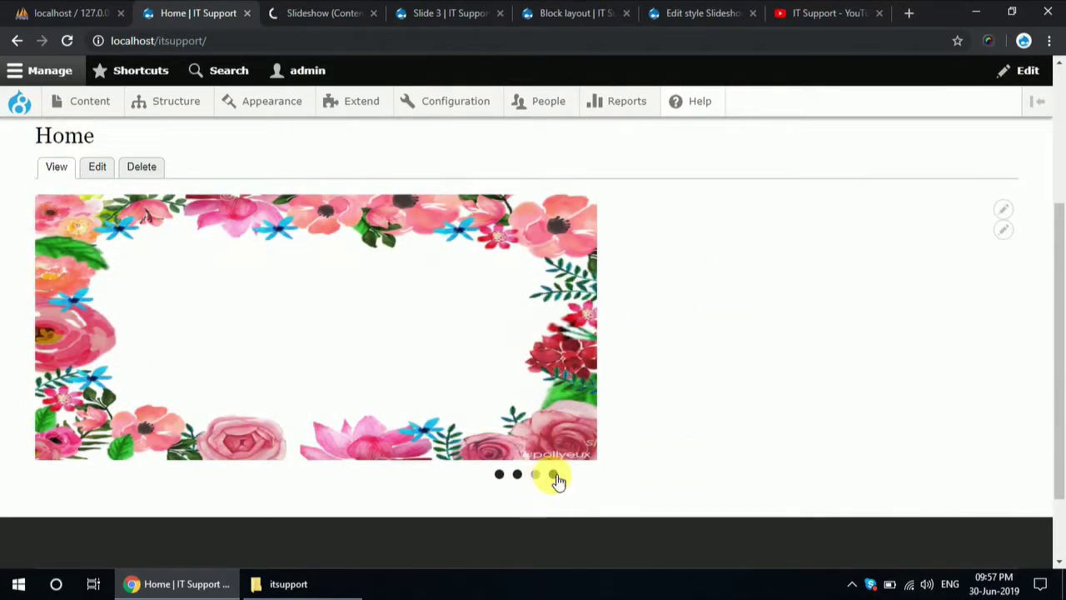